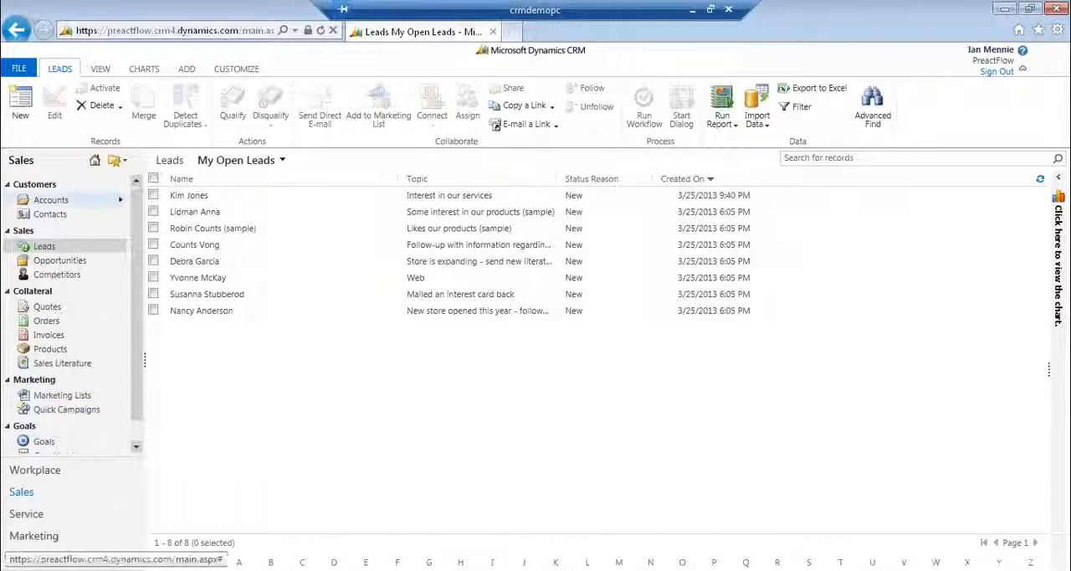
# Create a new lead record and set its topic to "Interest in a CRM project".
pyautogui.click(29, 112)
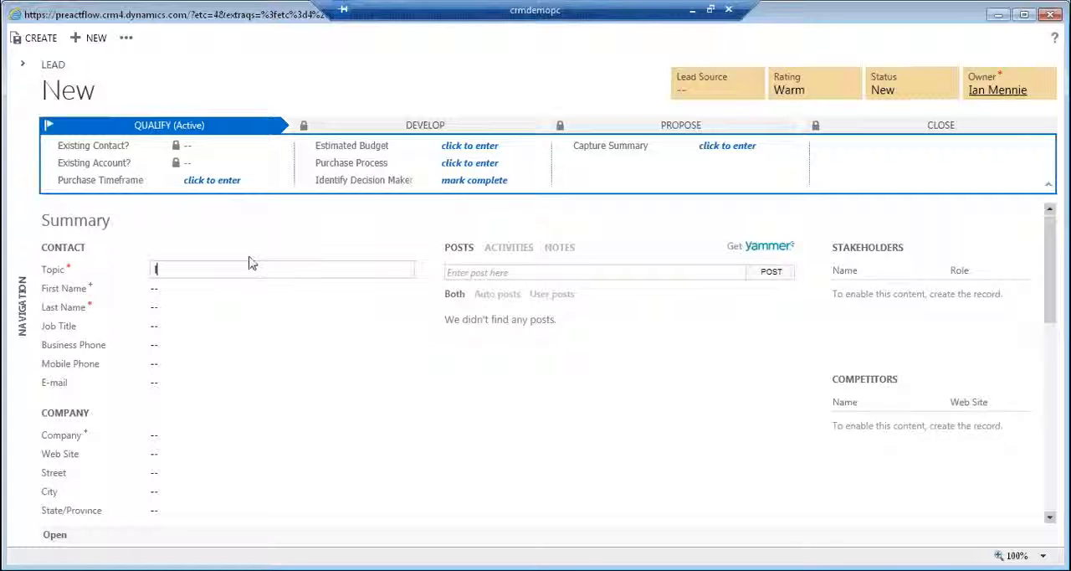
pyautogui.write('Inmerer')
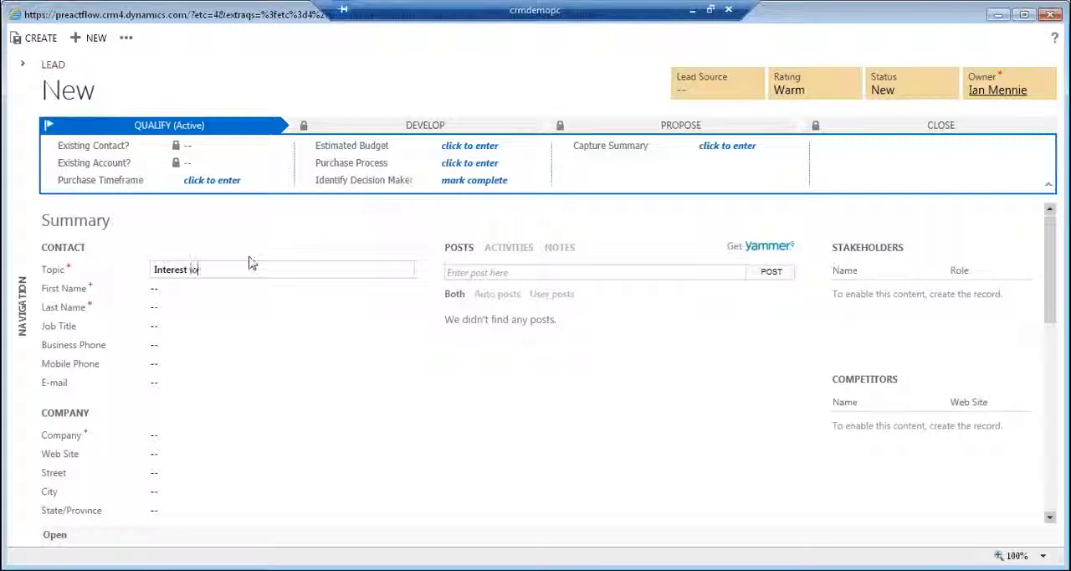
pyautogui.press('BackSpace')
pyautogui.press('BackSpace')
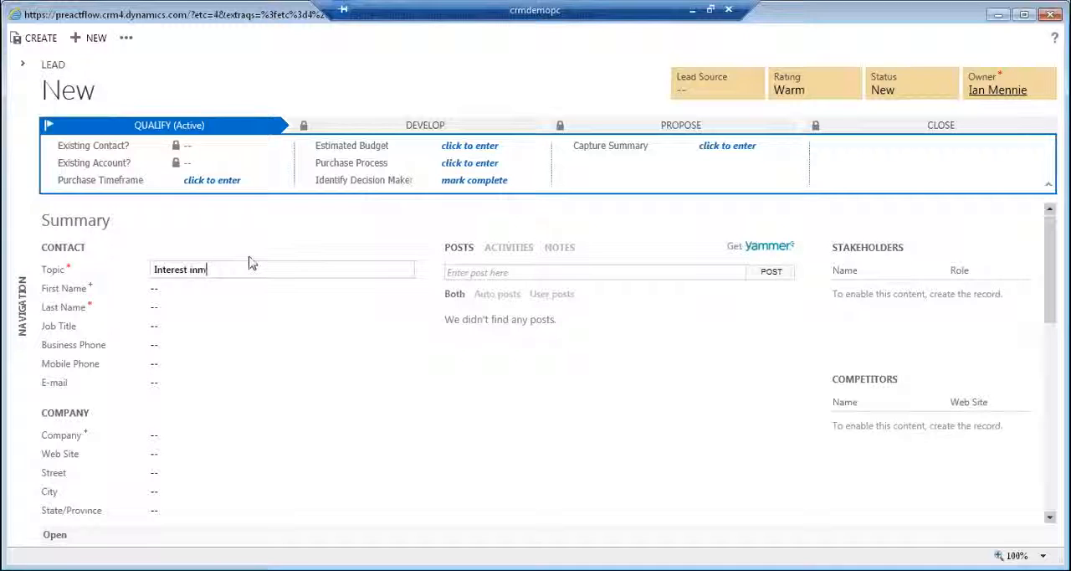
pyautogui.write('n a CRM project')
pyautogui.press('Tab')
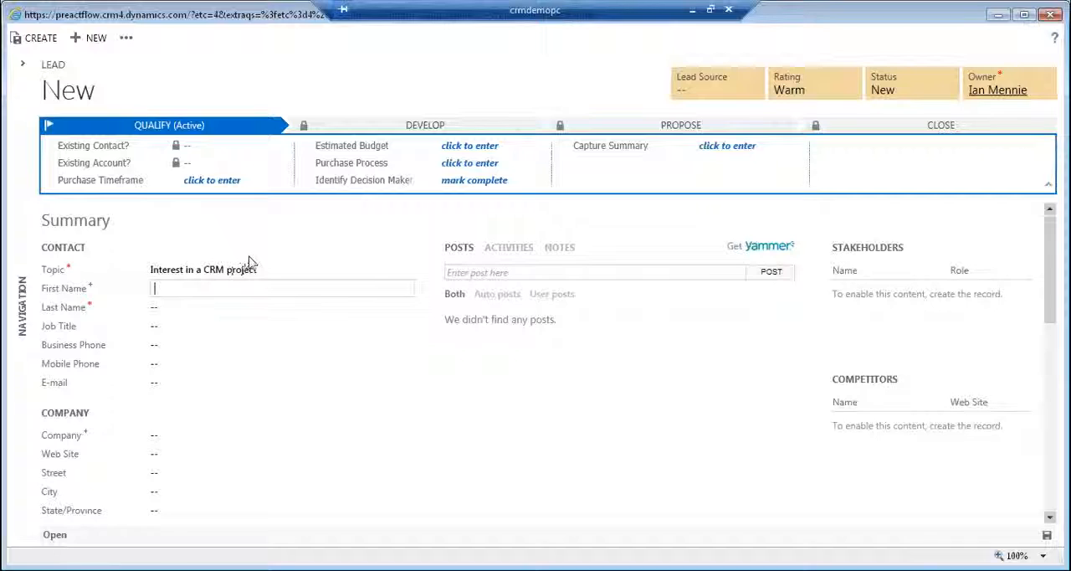
# Enter the contact's first name and last name on the new lead.
pyautogui.press('Tab')
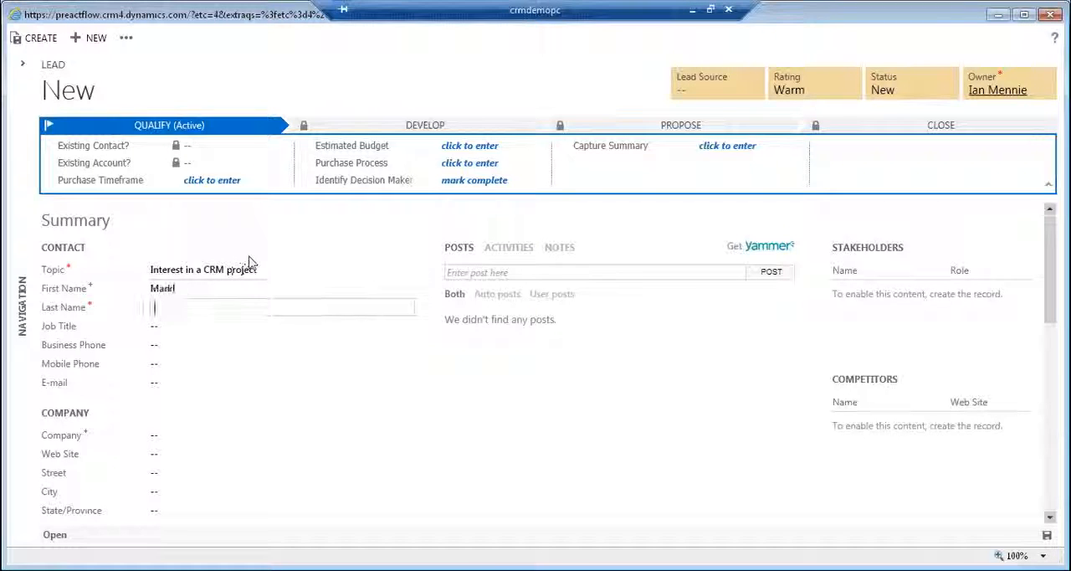
pyautogui.hotkey('shift', 'Tab')
pyautogui.press('Right')
pyautogui.press('Tab')
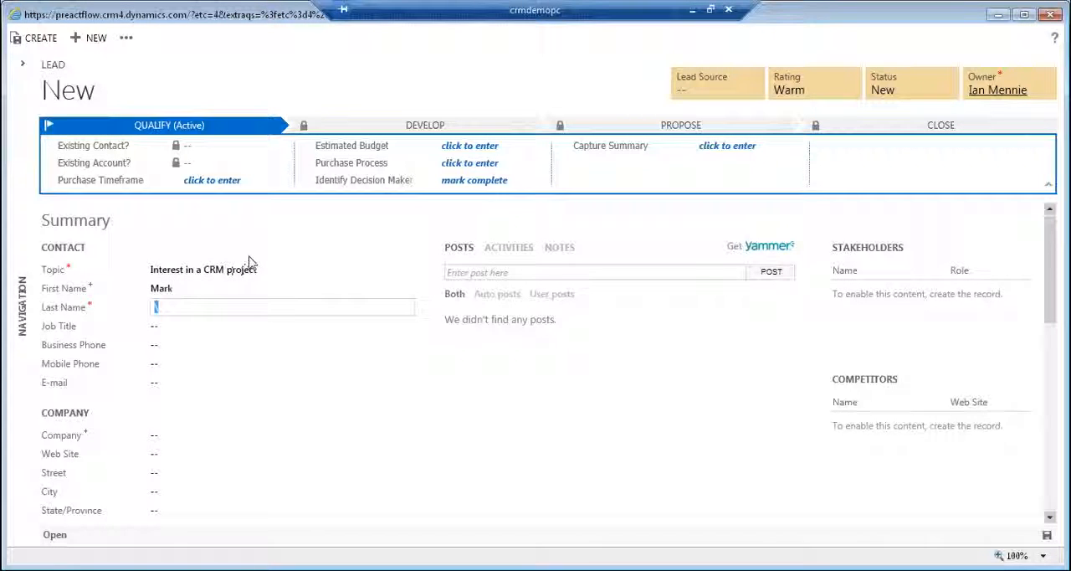
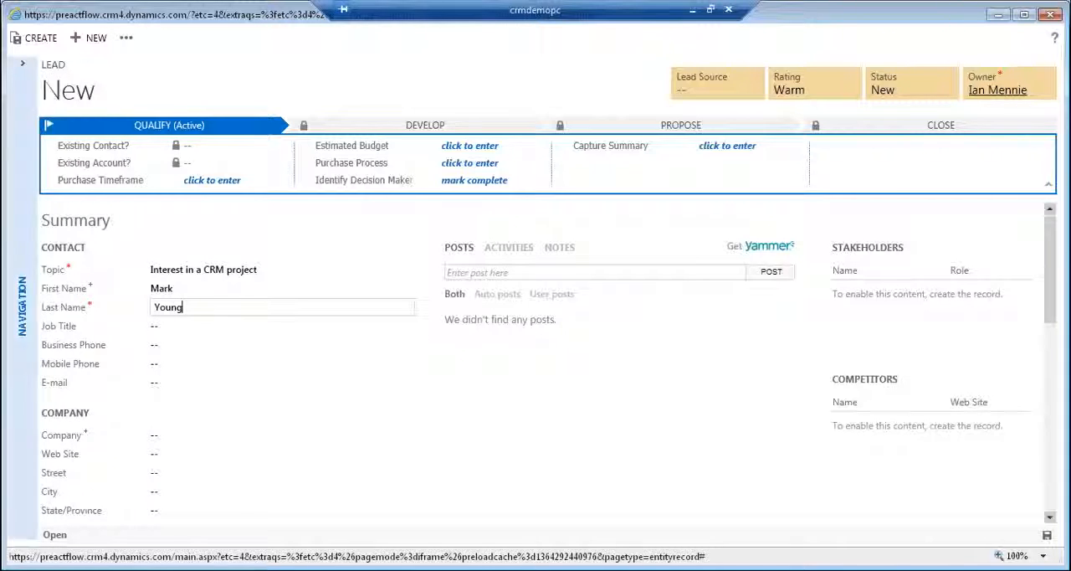
# Set the contact's job title to "Purchasing Manager" and enter the business phone number.
pyautogui.click(189, 326)
pyautogui.write('Off')
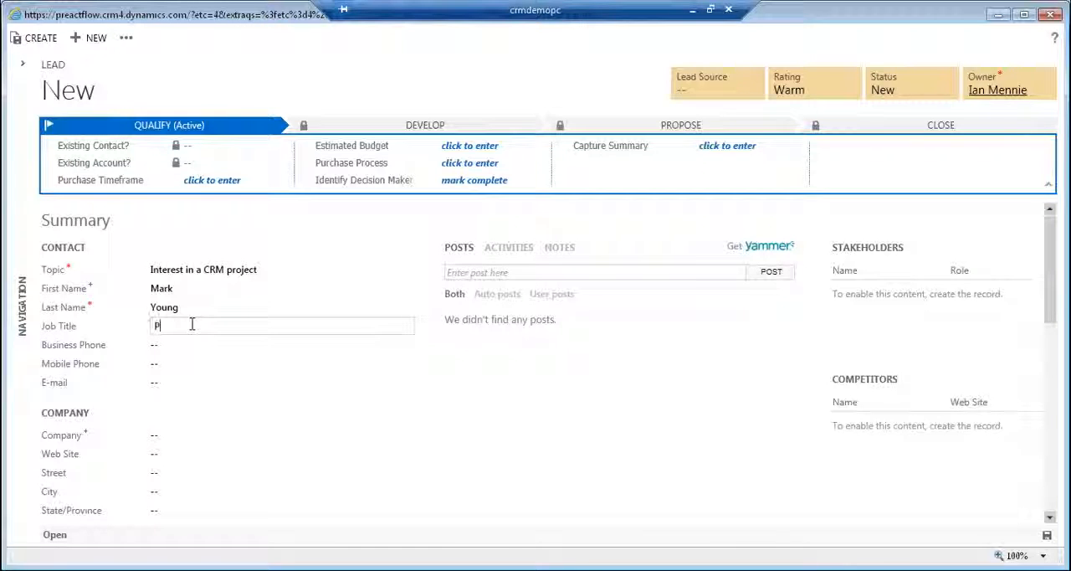
pyautogui.write('rchasing Manager')
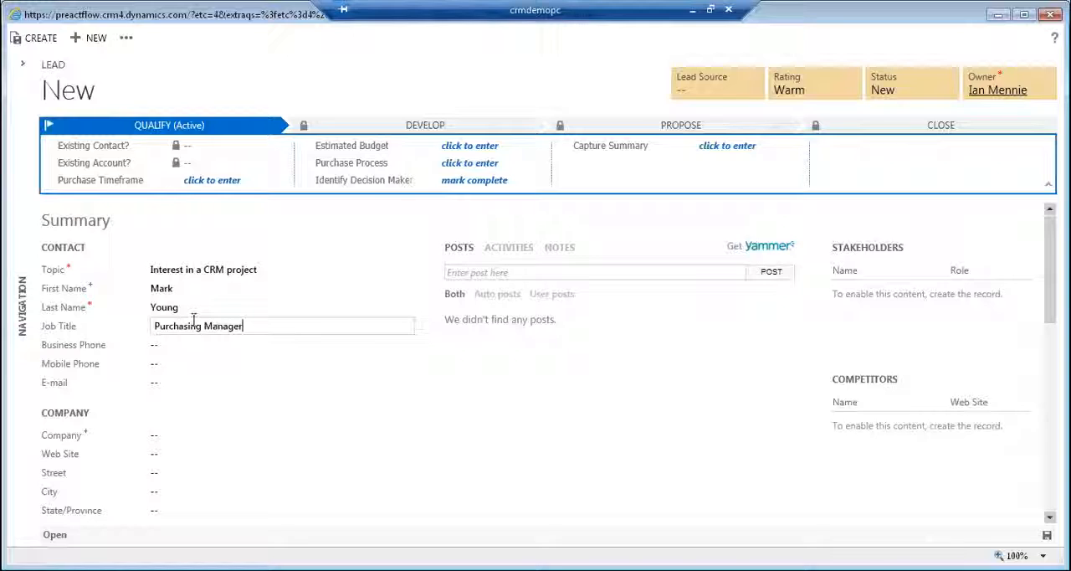
pyautogui.click(155, 345)
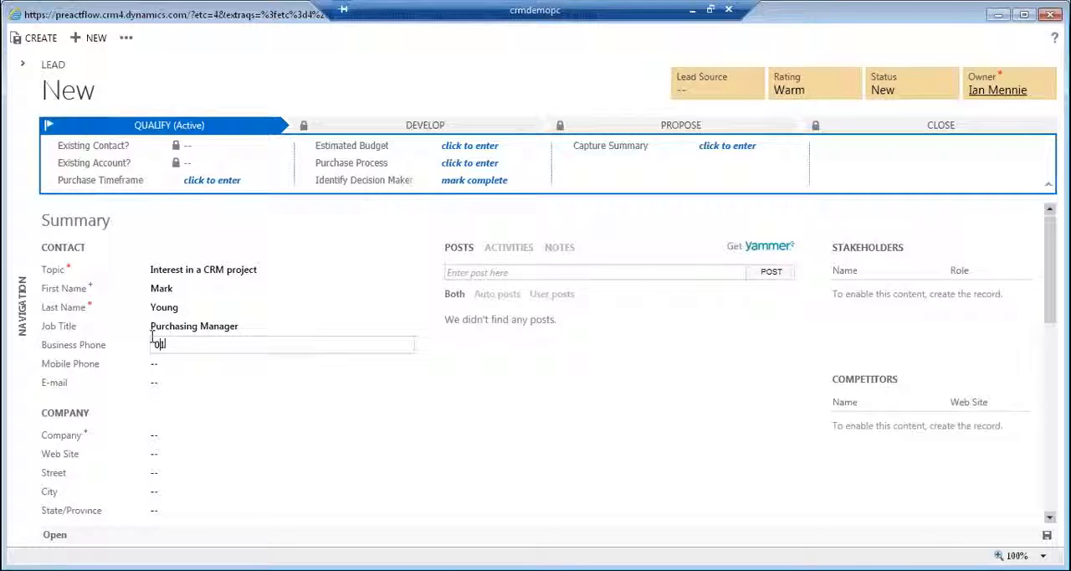
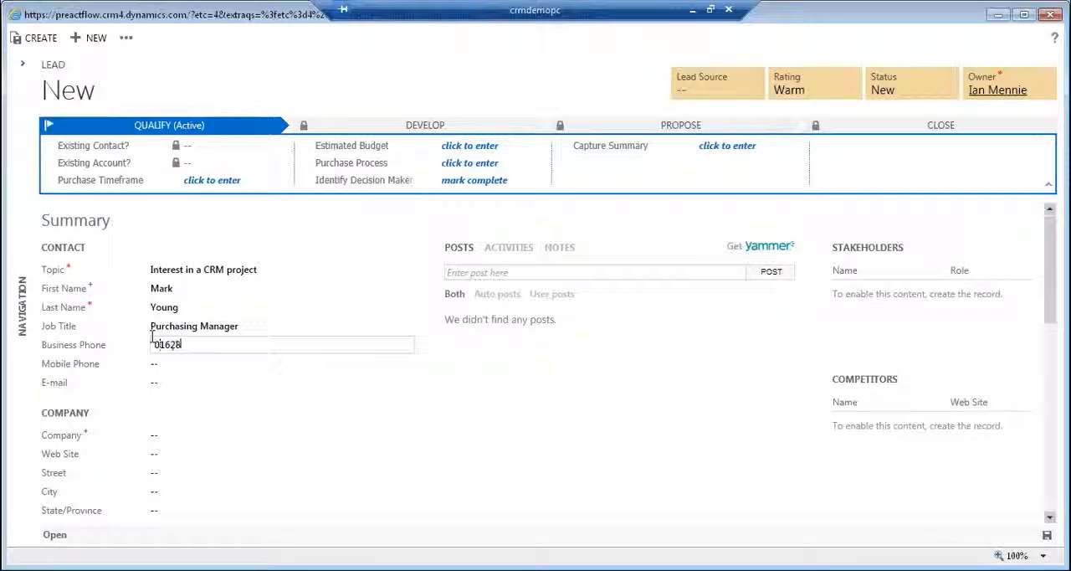
# Set the lead's company name to "Sea and Salt".
pyautogui.click(176, 435)
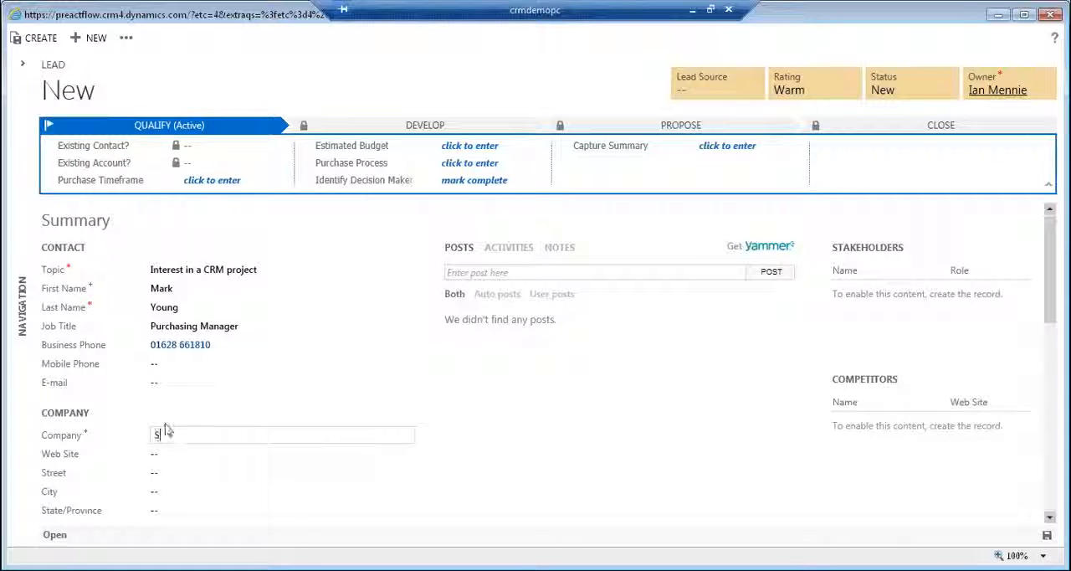
pyautogui.write('Sea and A')
pyautogui.press('BackSpace')
pyautogui.write('Salt')
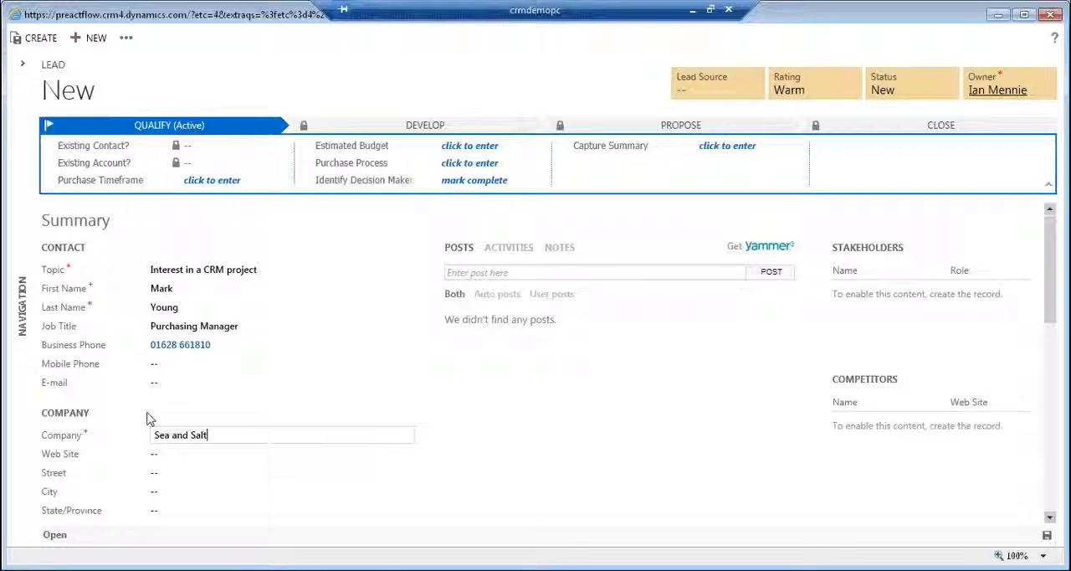
# Enter the company's street address on the lead.
pyautogui.click(153, 494)
pyautogui.click(173, 476)
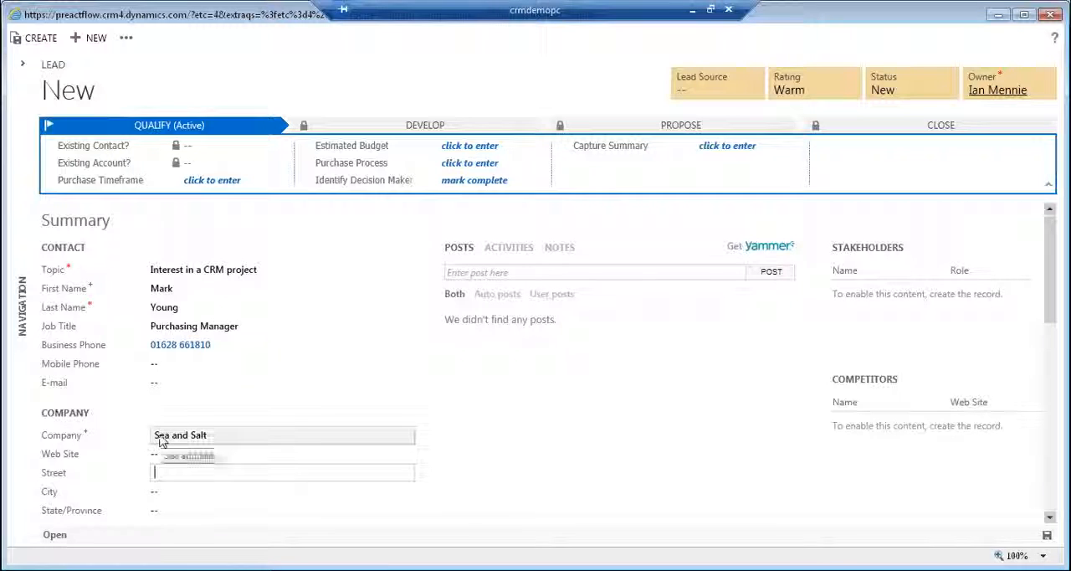
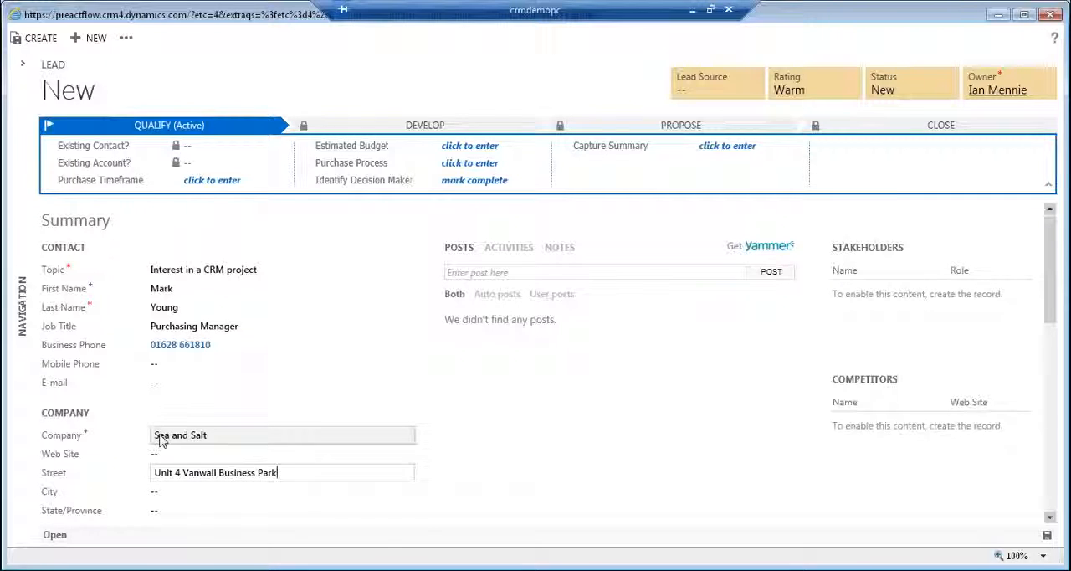
# Fill in the city and the state or province of the company's address.
pyautogui.press('Tab')
pyautogui.write('Mai')
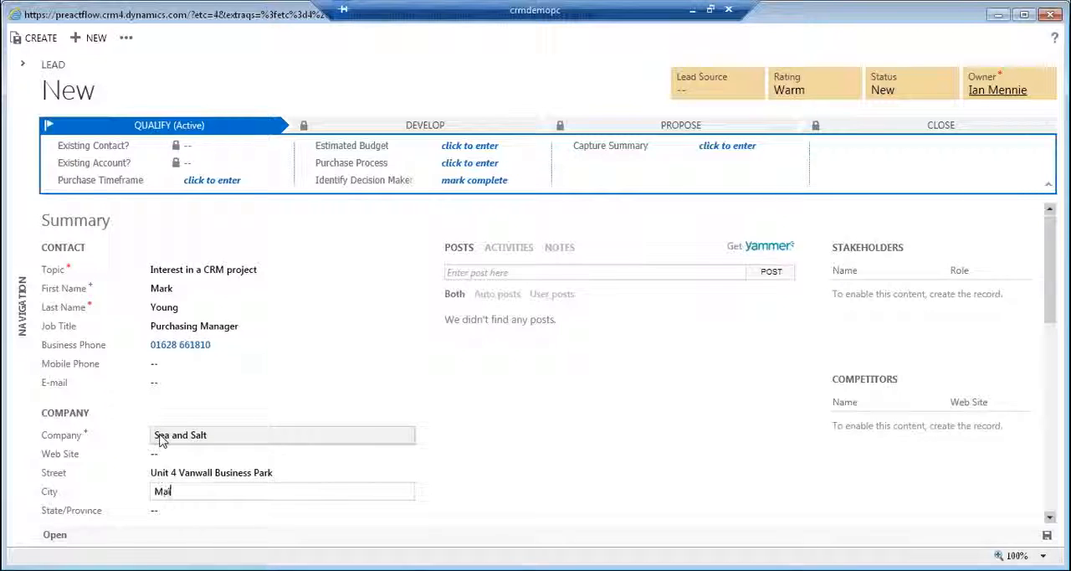
pyautogui.write('denhead')
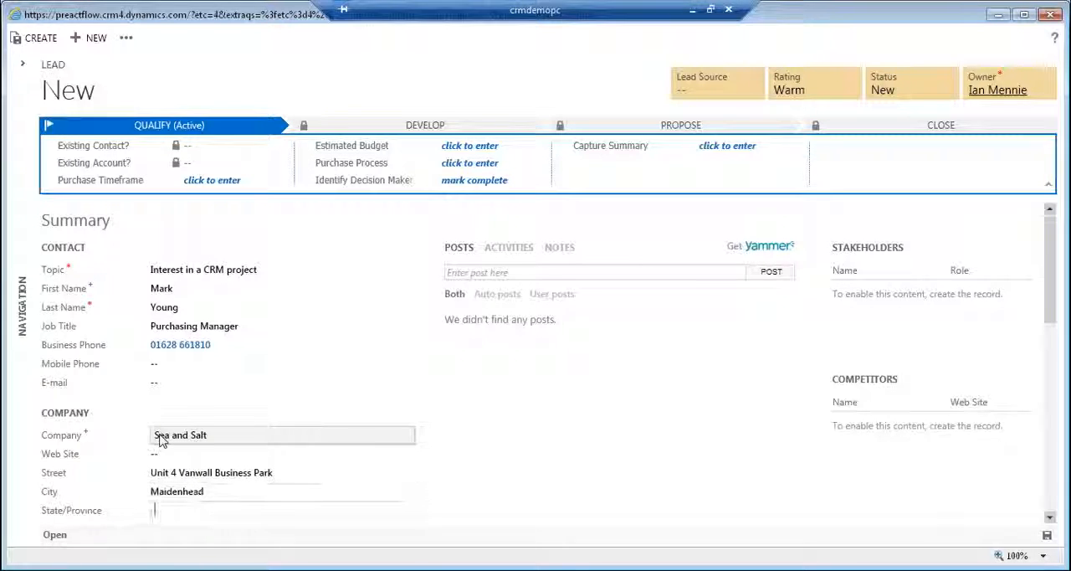
pyautogui.press('Tab')
pyautogui.write('Berkshire')
pyautogui.press('Tab')
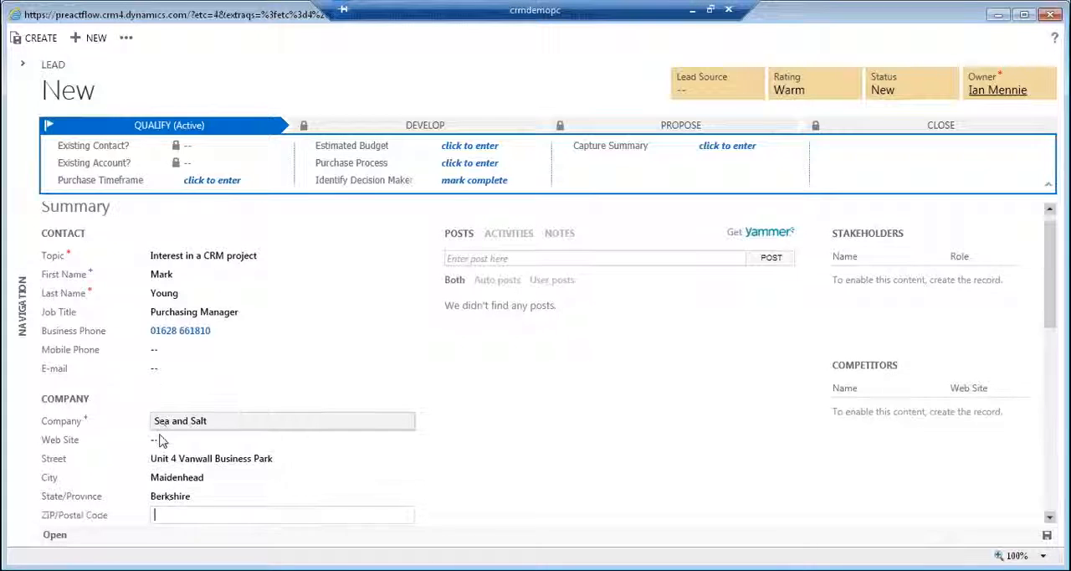
# Enter the company's postal code, leave the contact's e-mail empty, and save the new lead.
pyautogui.write('SL64')
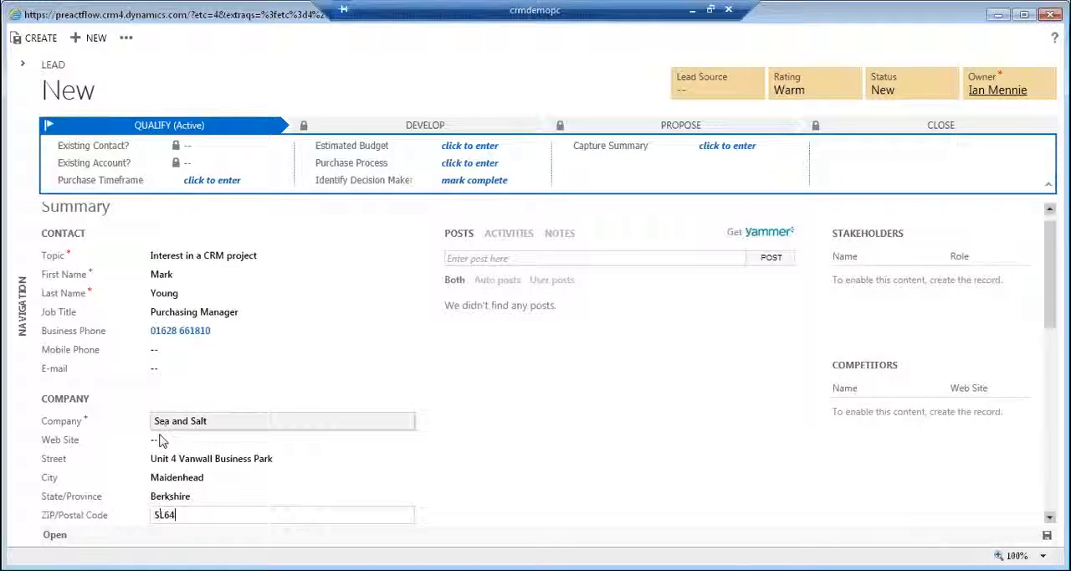
pyautogui.write('UB')
pyautogui.press('Tab')
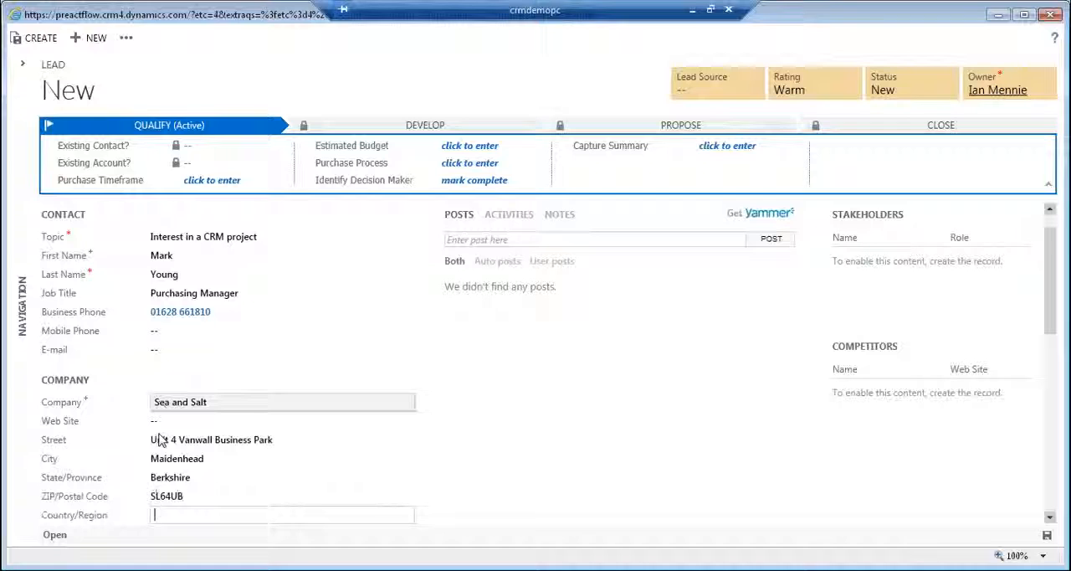
pyautogui.click(180, 350)
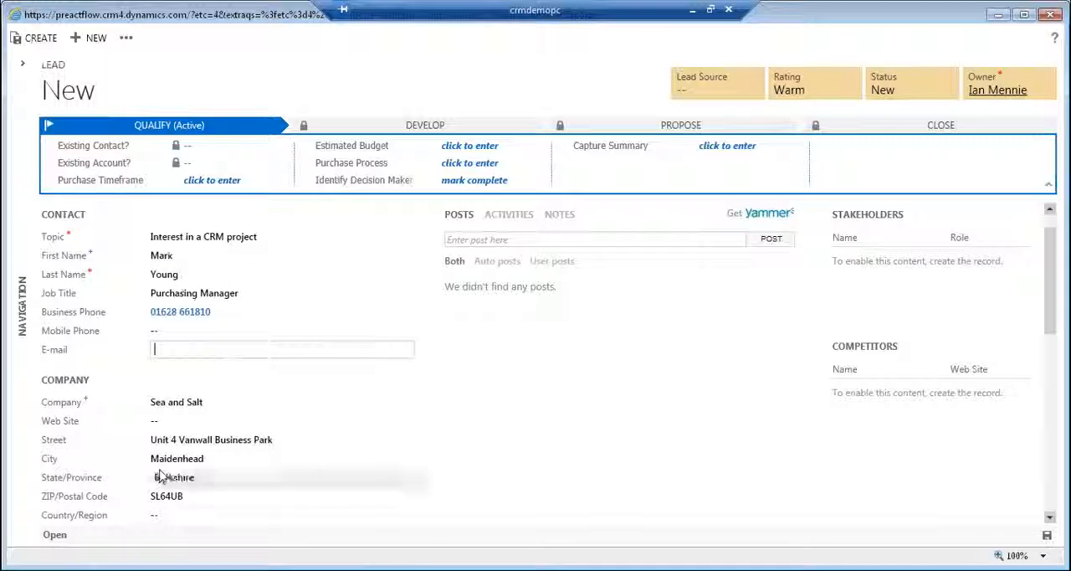
pyautogui.click(27, 39)
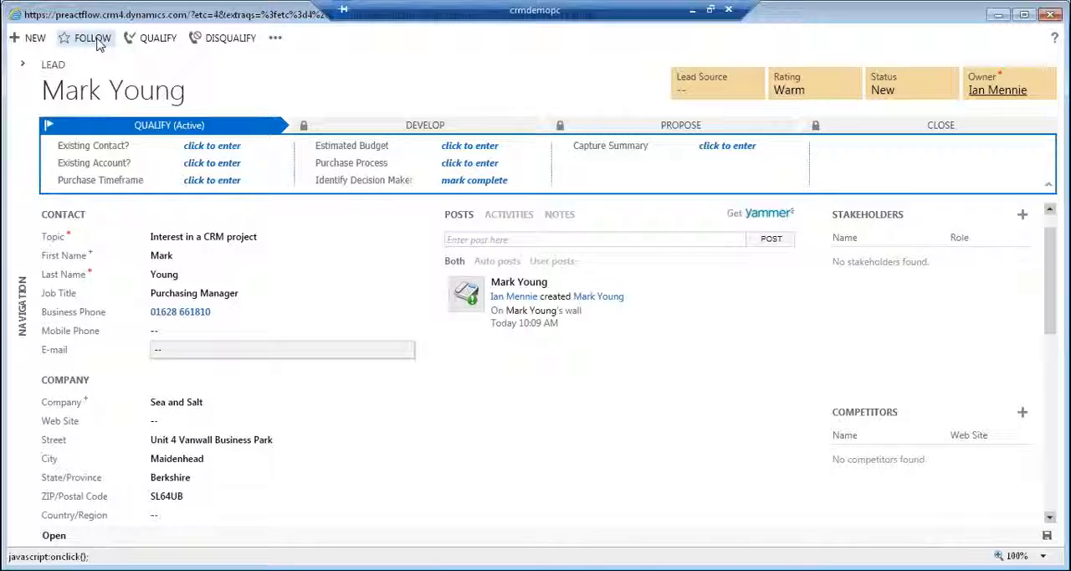
pyautogui.click(275, 38)
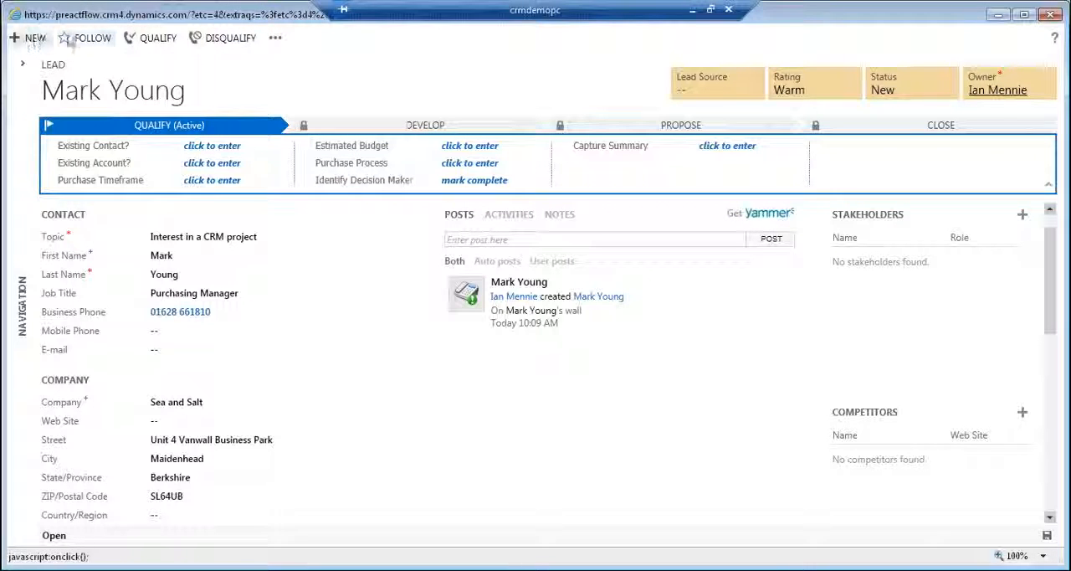
pyautogui.click(276, 39)
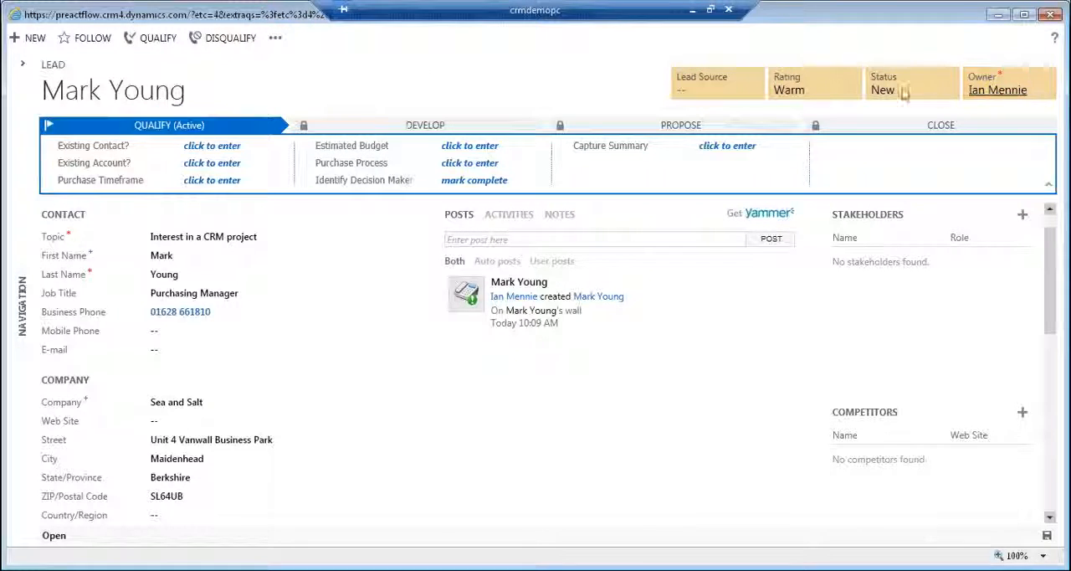
# Set the lead source of the saved lead to Web.
pyautogui.click(746, 92)
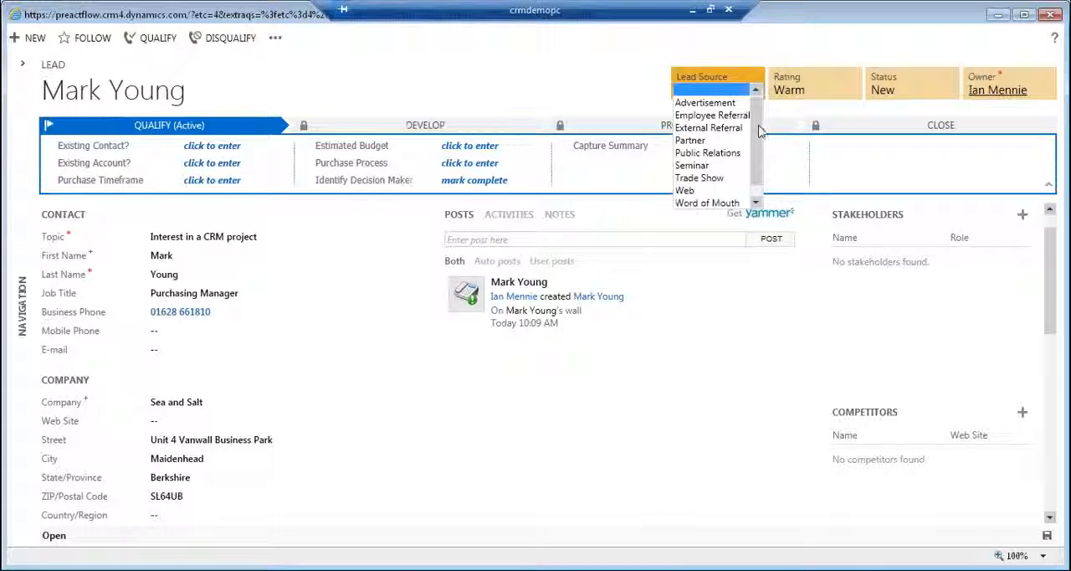
pyautogui.moveTo(758, 126); pyautogui.dragTo(757, 160)
pyautogui.click(710, 178)
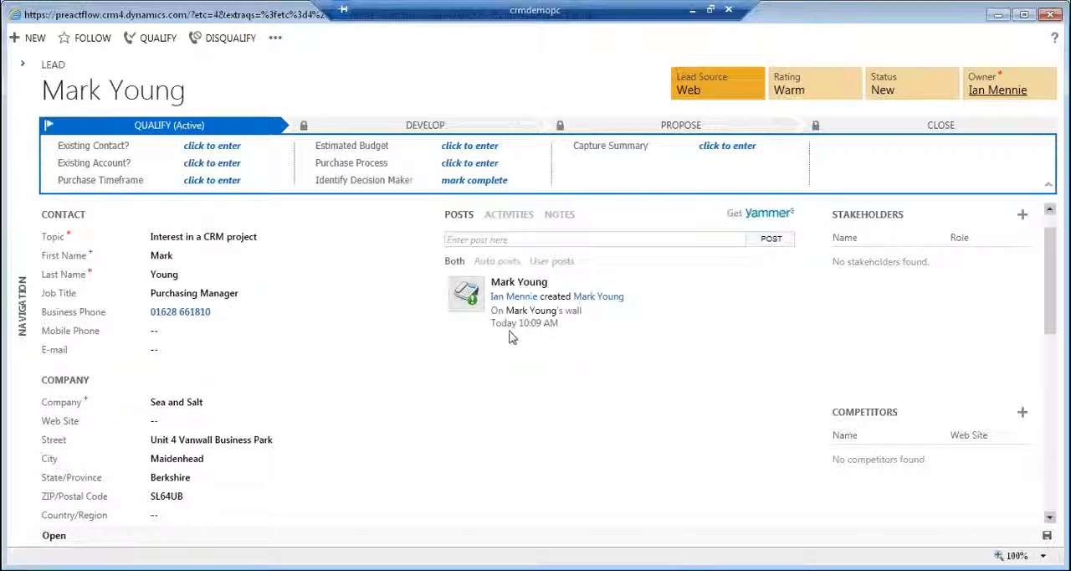
# Publish the post "They do fish and chips" on the lead's wall.
pyautogui.moveTo(512, 334)
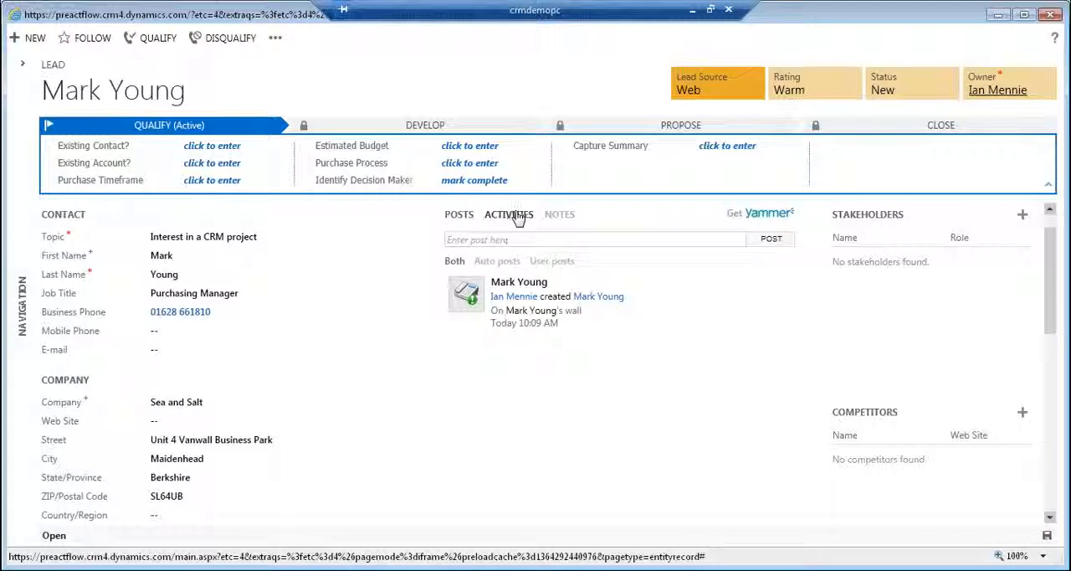
pyautogui.click(517, 216)
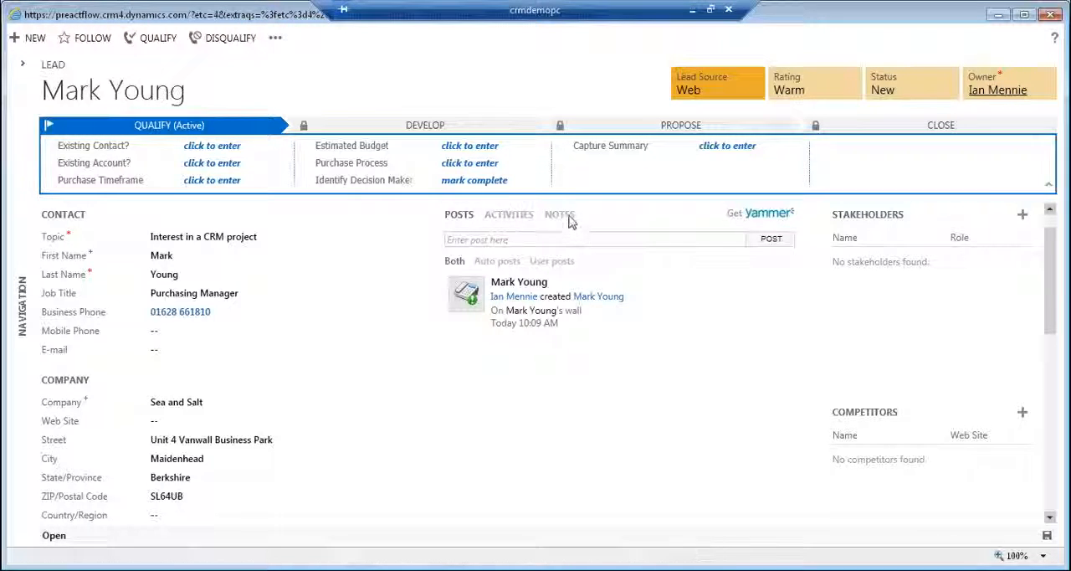
pyautogui.click(465, 216)
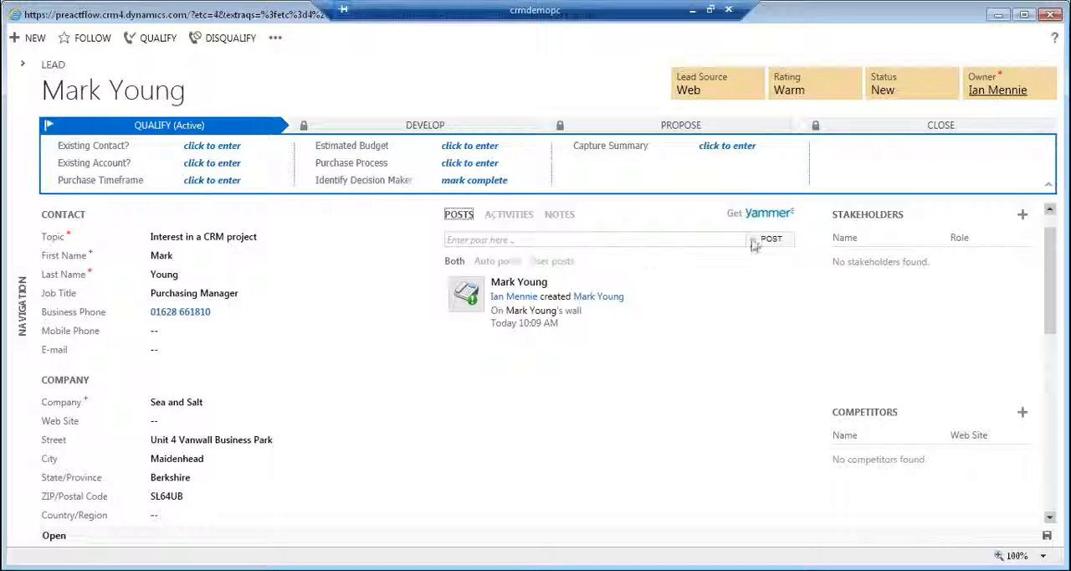
pyautogui.click(639, 241)
pyautogui.write('T')
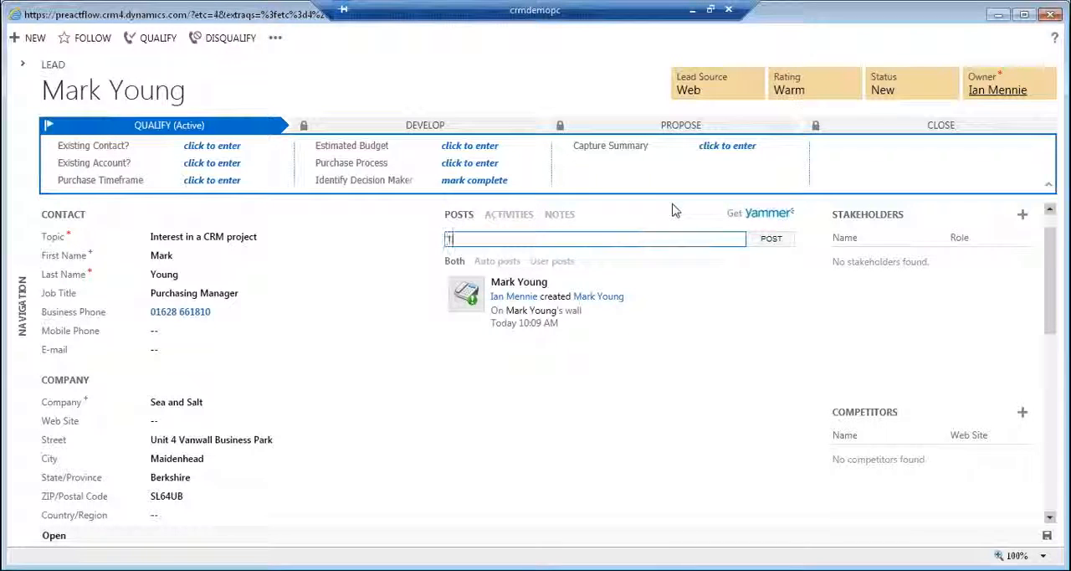
pyautogui.write('hey are')
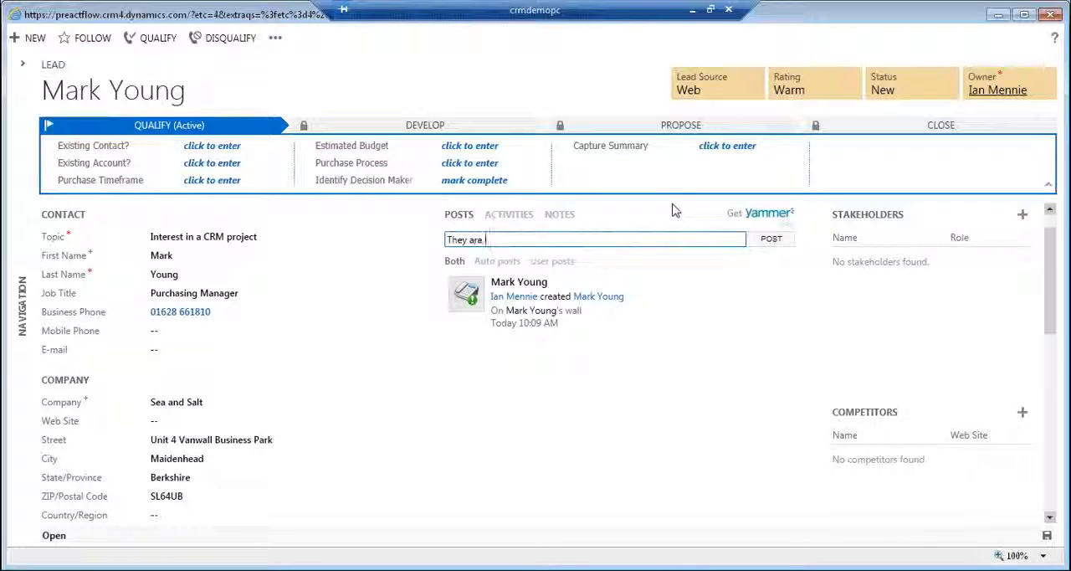
pyautogui.write(' in Fish,')
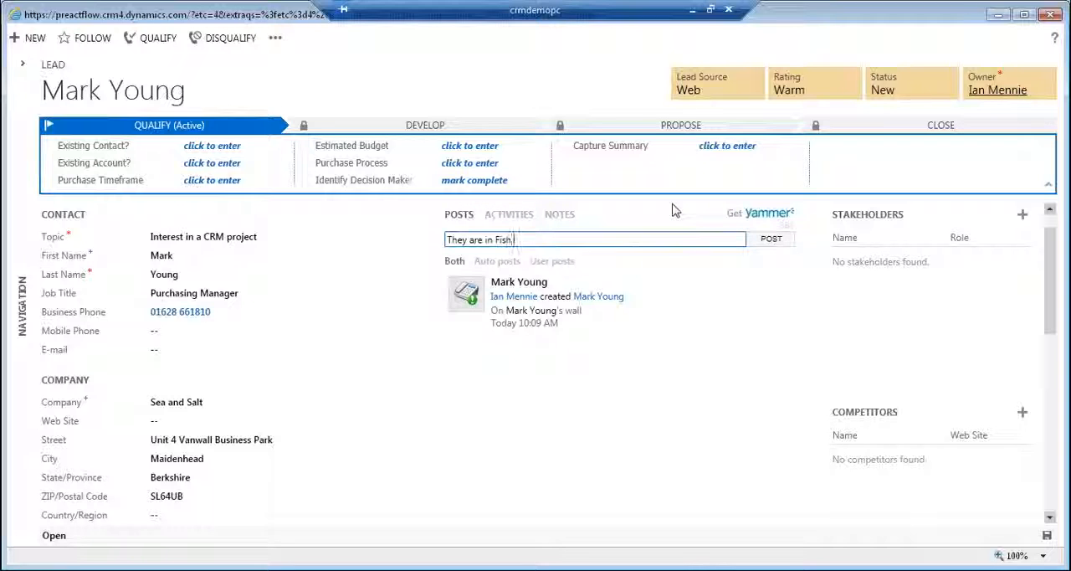
pyautogui.press('BackSpace')
pyautogui.press('BackSpace')
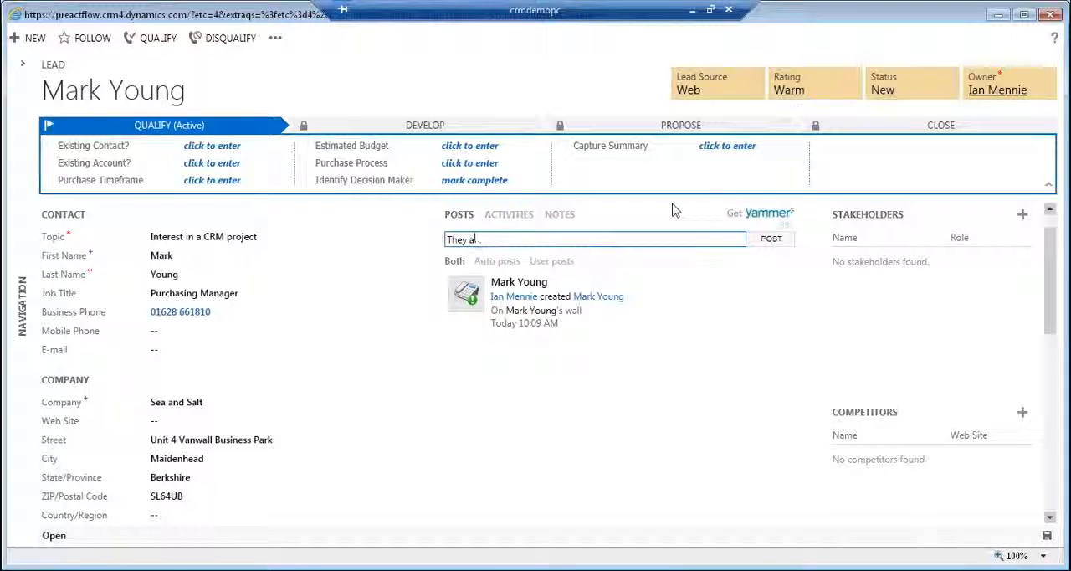
pyautogui.write('p fish')
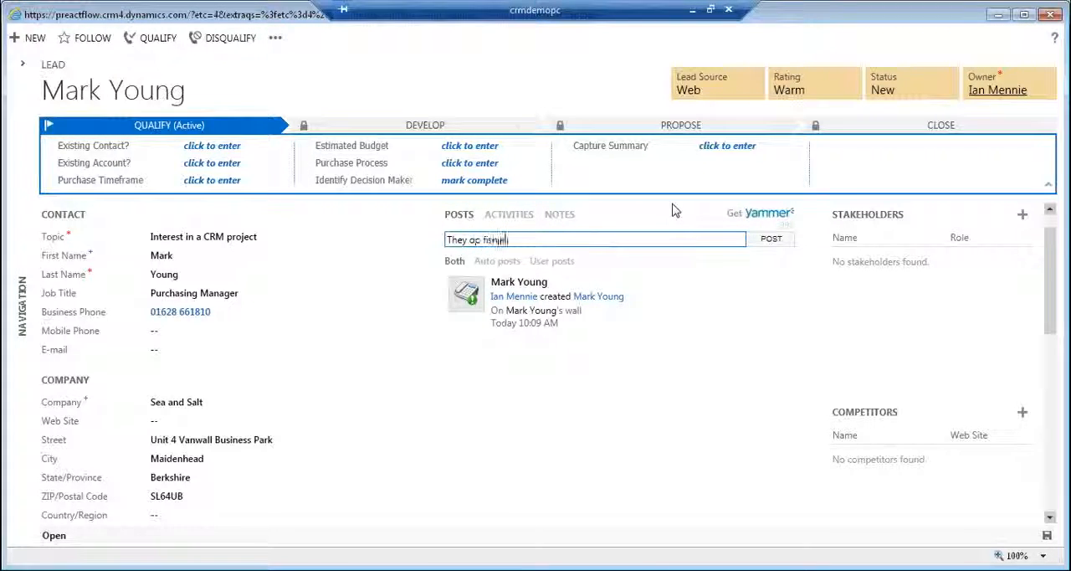
pyautogui.write(', and chips')
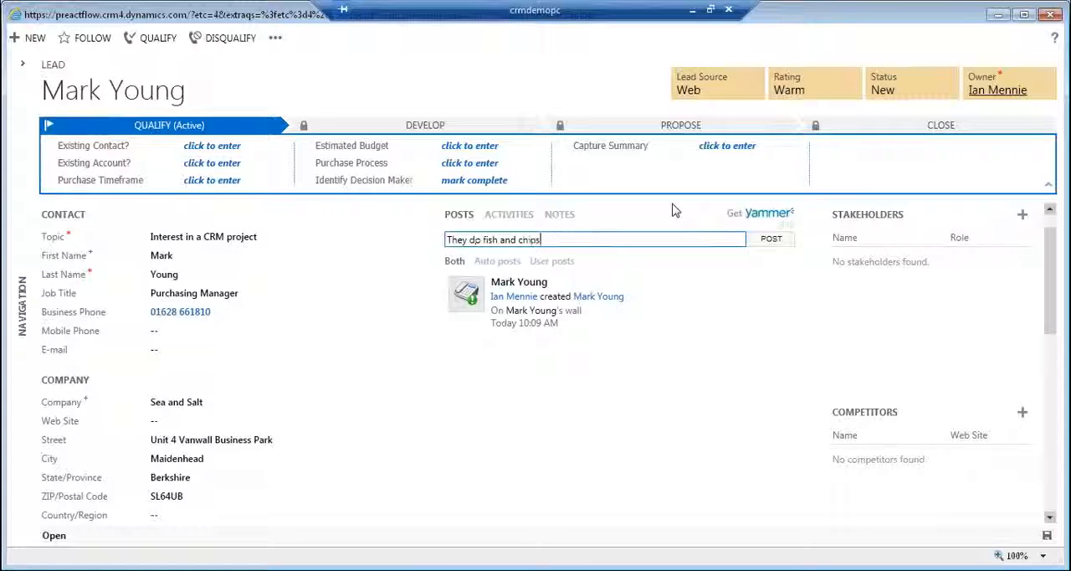
pyautogui.click(771, 241)
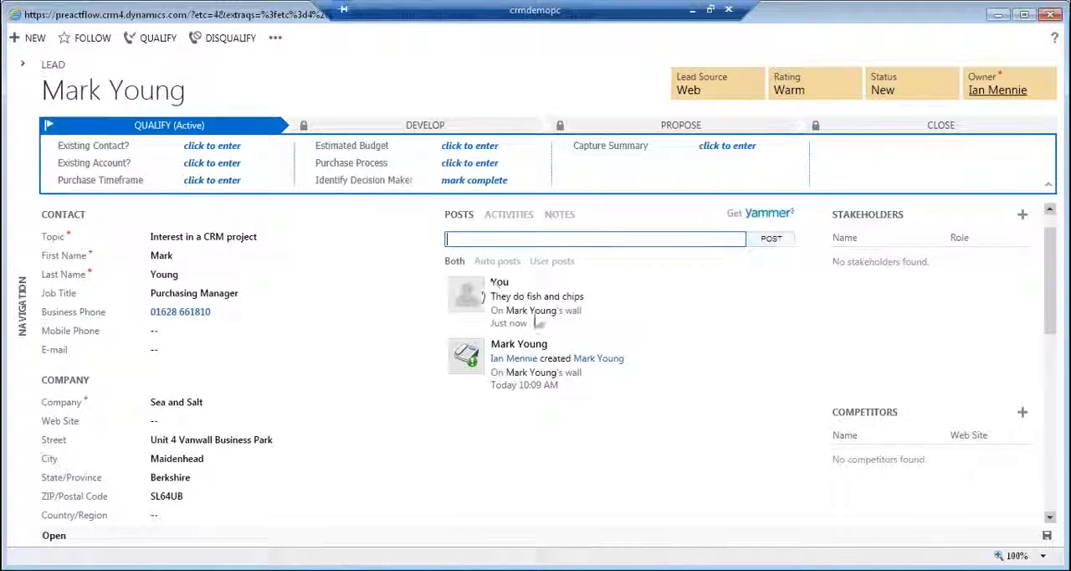
# Add a phone call activity to the lead and set its direction to Incoming.
pyautogui.click(510, 216)
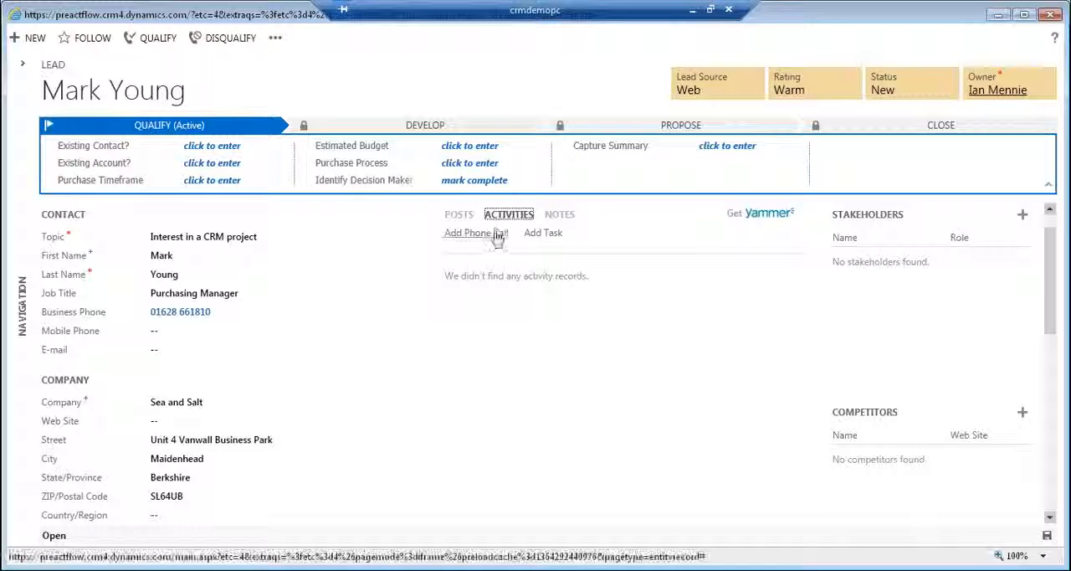
pyautogui.click(494, 233)
pyautogui.click(583, 368)
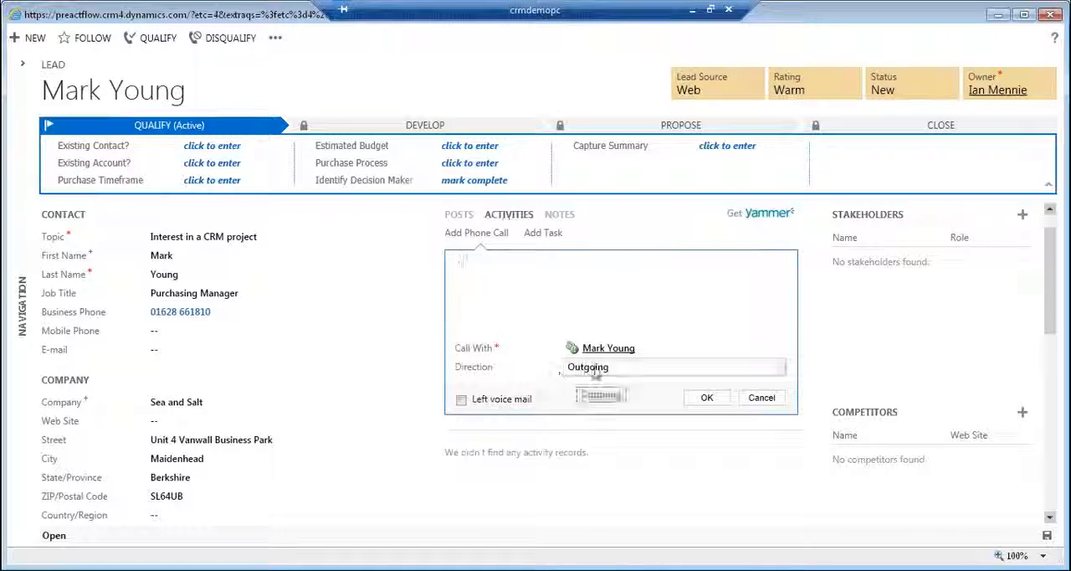
pyautogui.click(594, 389)
# Describe the call by noting that the contact "visited our site, and would like a demo." and save the phone call.
pyautogui.click(502, 270)
pyautogui.write('Mi')
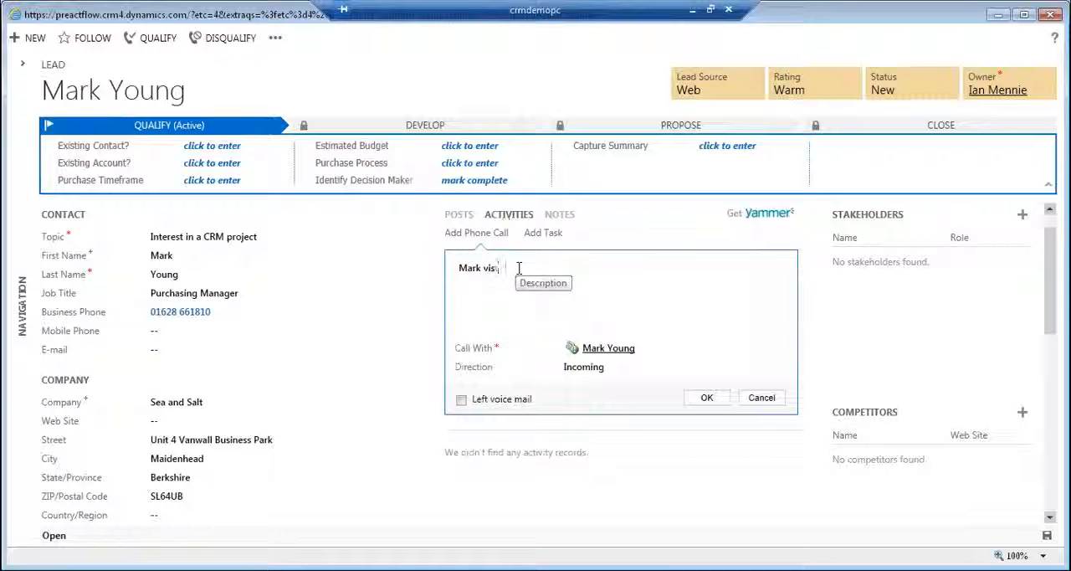
pyautogui.write('rk visited our site')
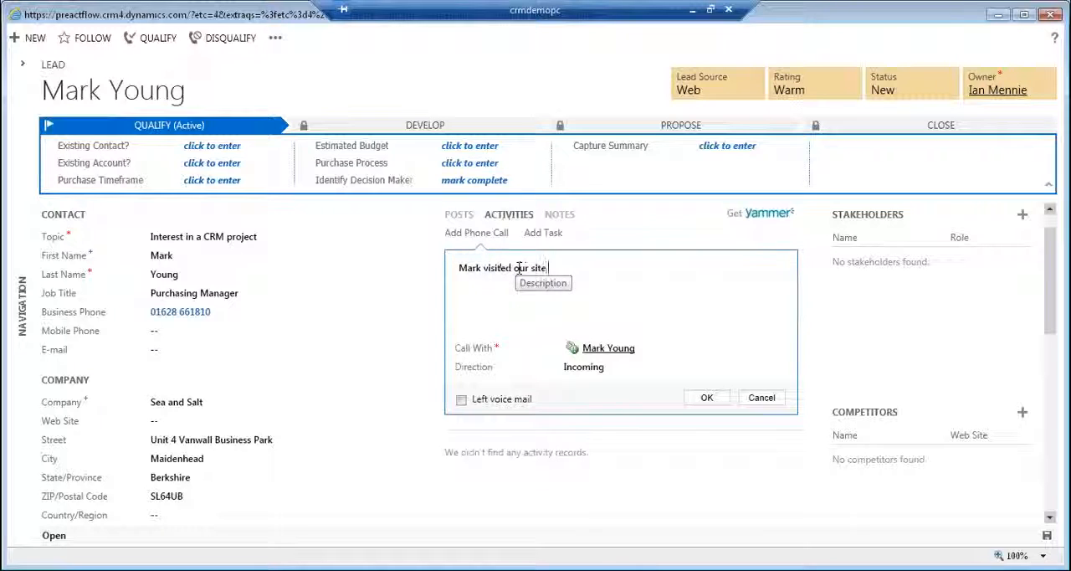
pyautogui.write(', and would l')
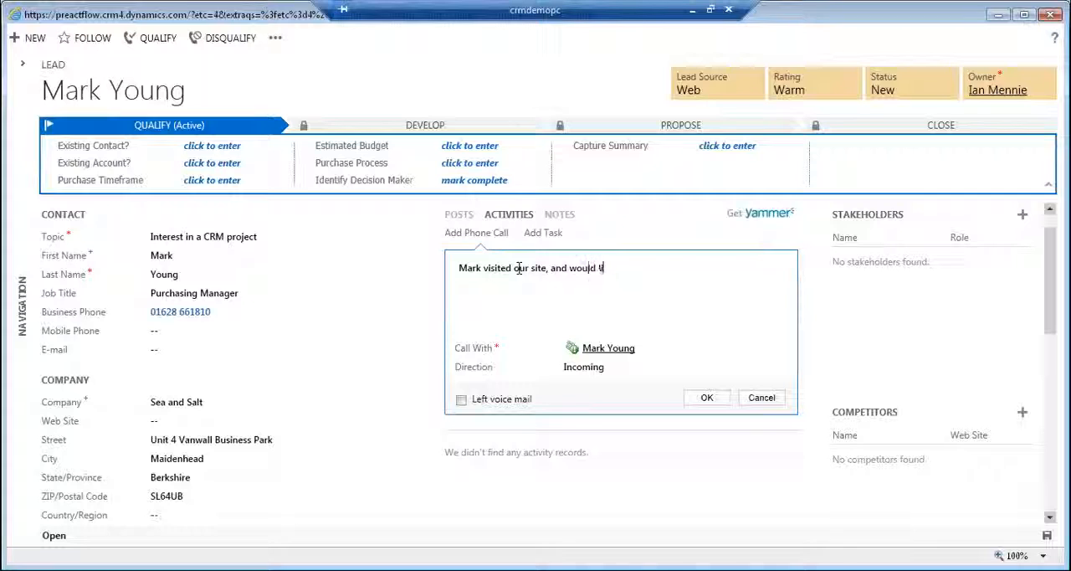
pyautogui.write('ike a d')
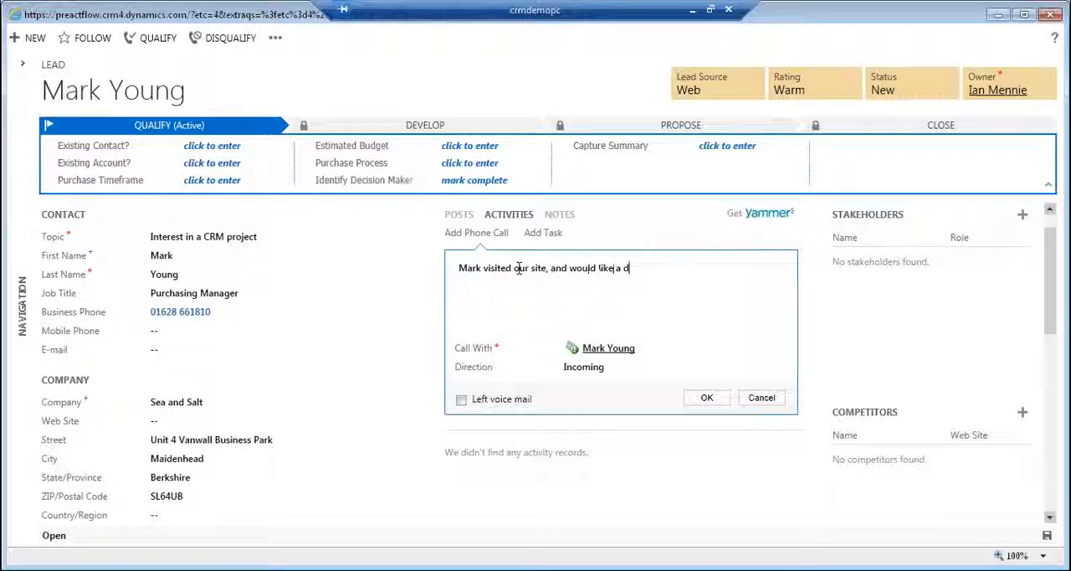
pyautogui.write('emo.')
pyautogui.click(707, 398)
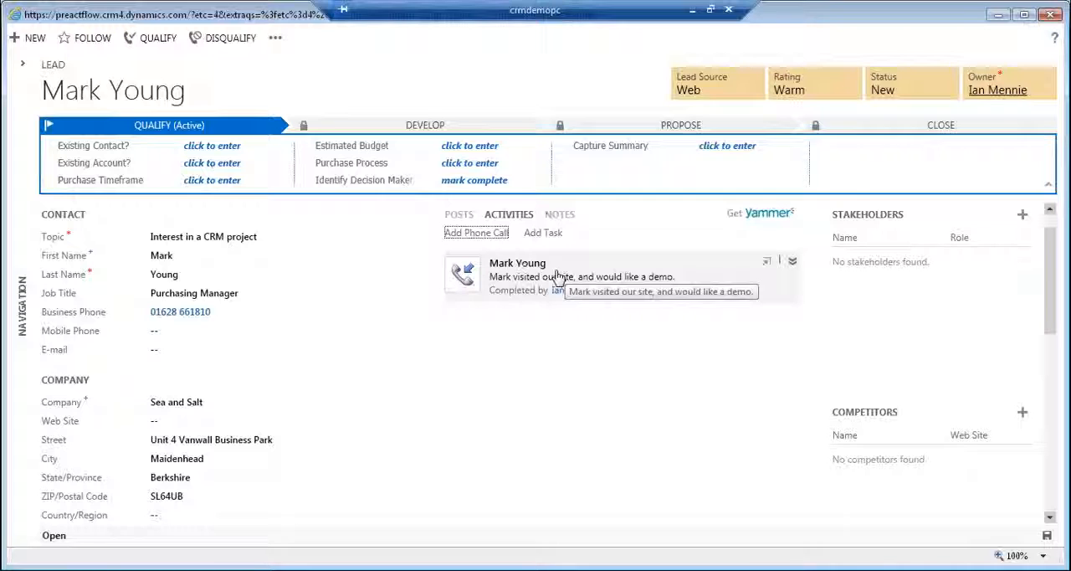
# Add a task to the lead with the subject "Arrange the demostration", leaving its description empty.
pyautogui.click(543, 234)
pyautogui.write('A')
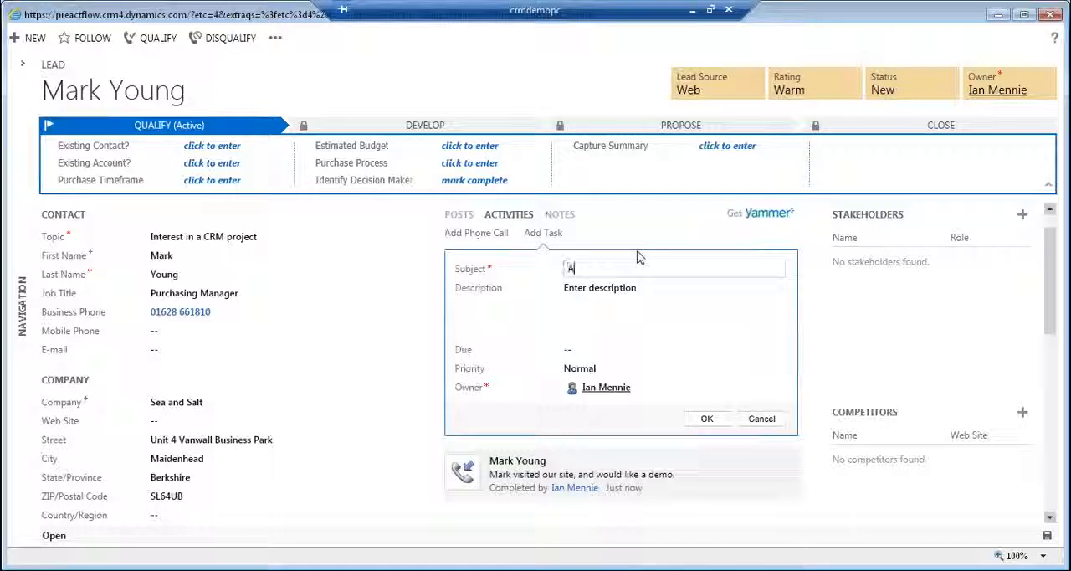
pyautogui.write('rrange')
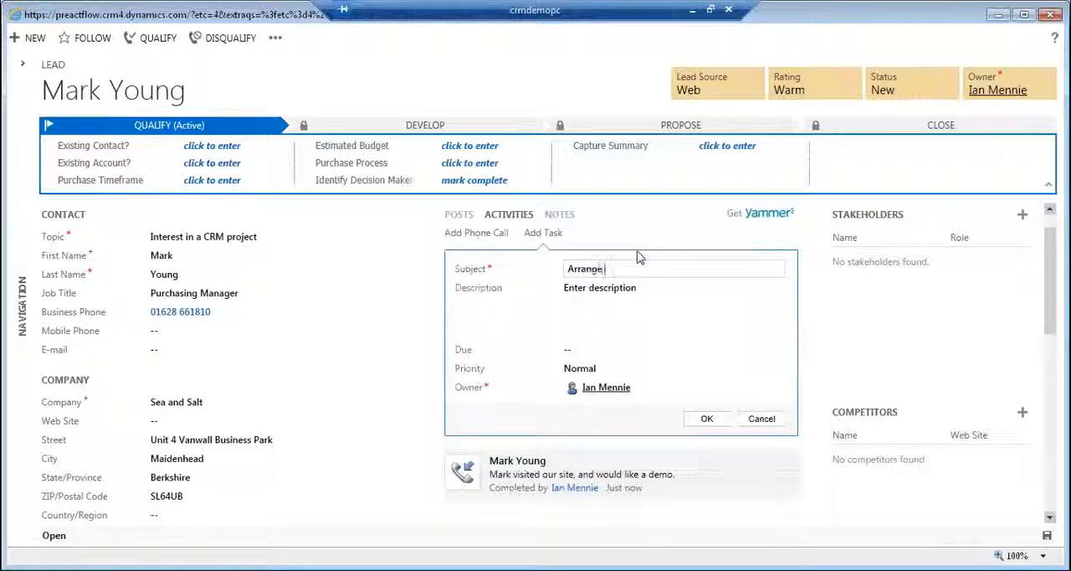
pyautogui.write(' the dem')
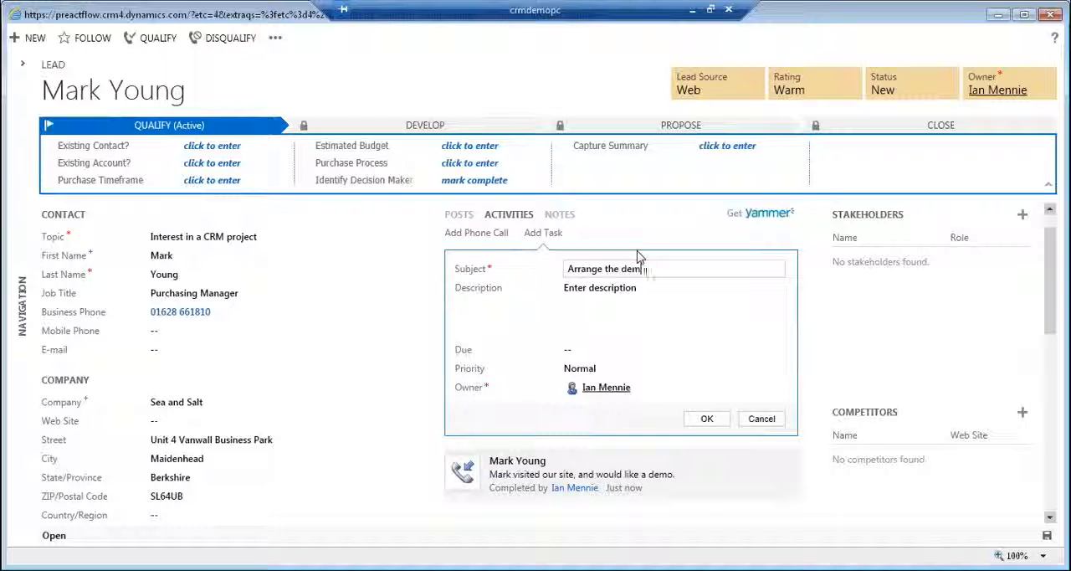
pyautogui.write('oster')
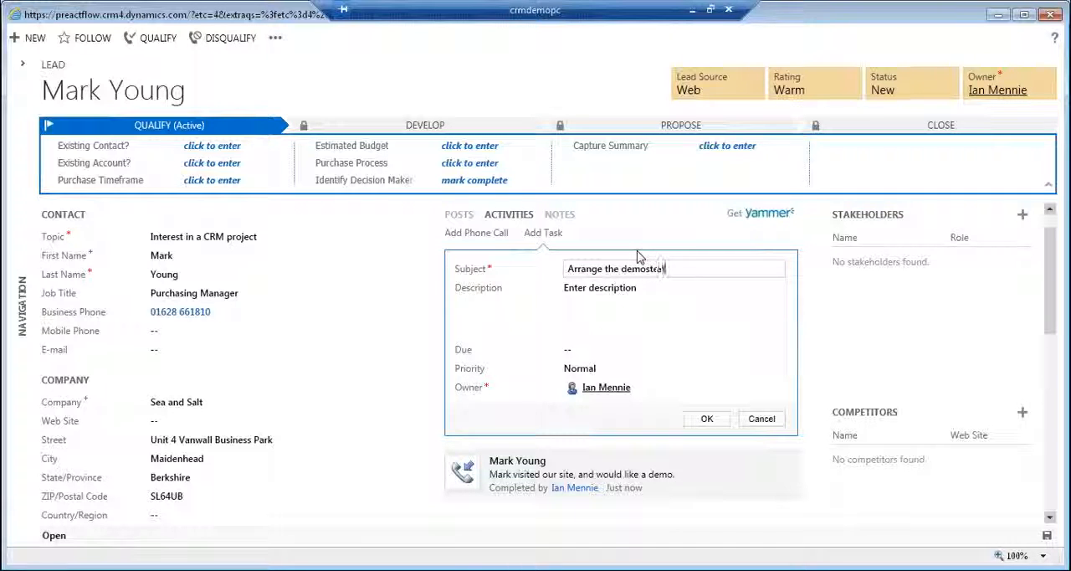
pyautogui.write('tion')
pyautogui.press('Tab')
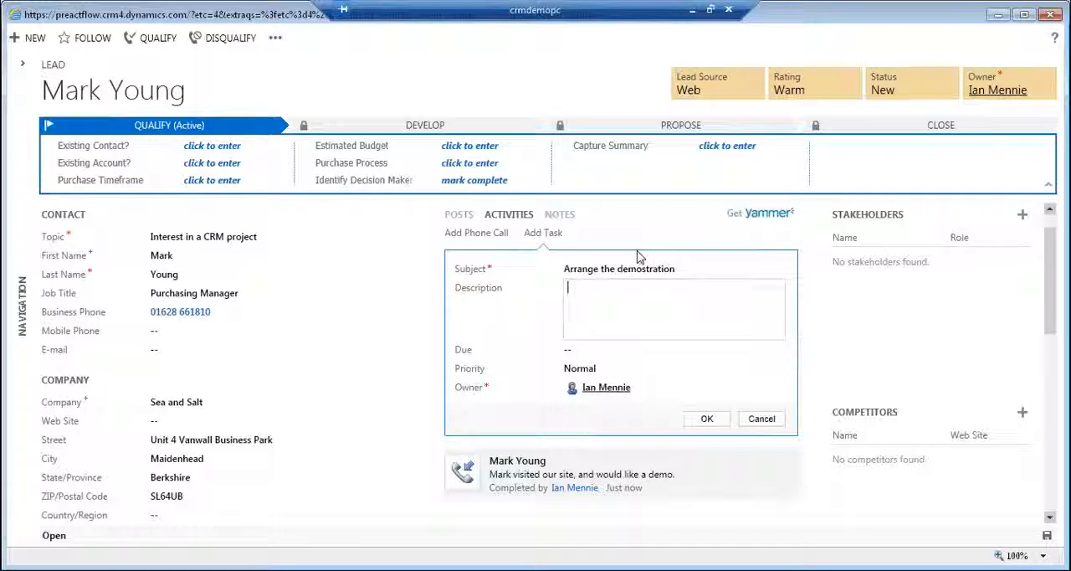
# Set the task's due date to 3/27/2013 and save the task.
pyautogui.click(640, 343)
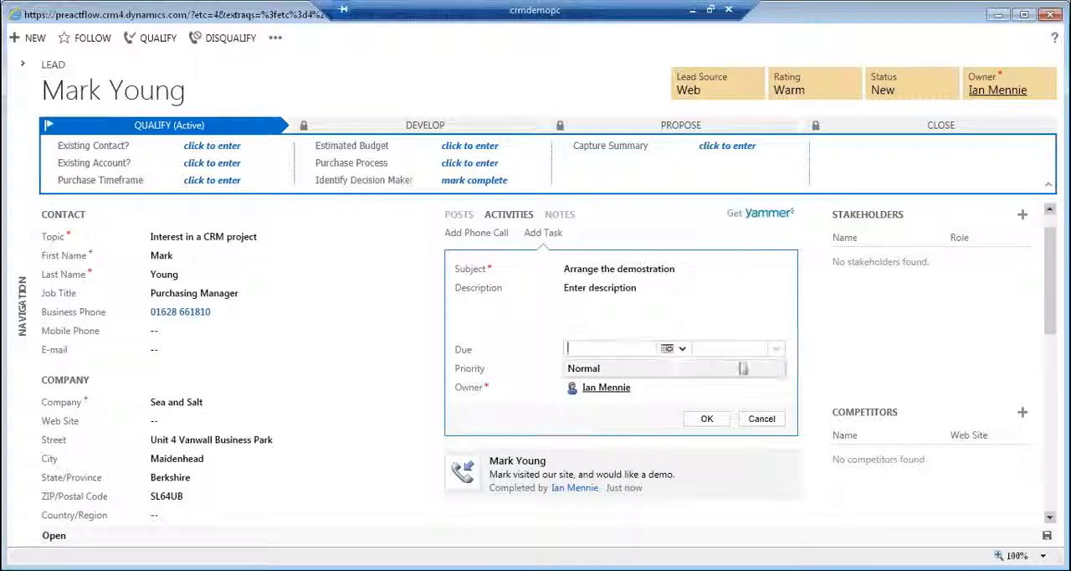
pyautogui.click(669, 348)
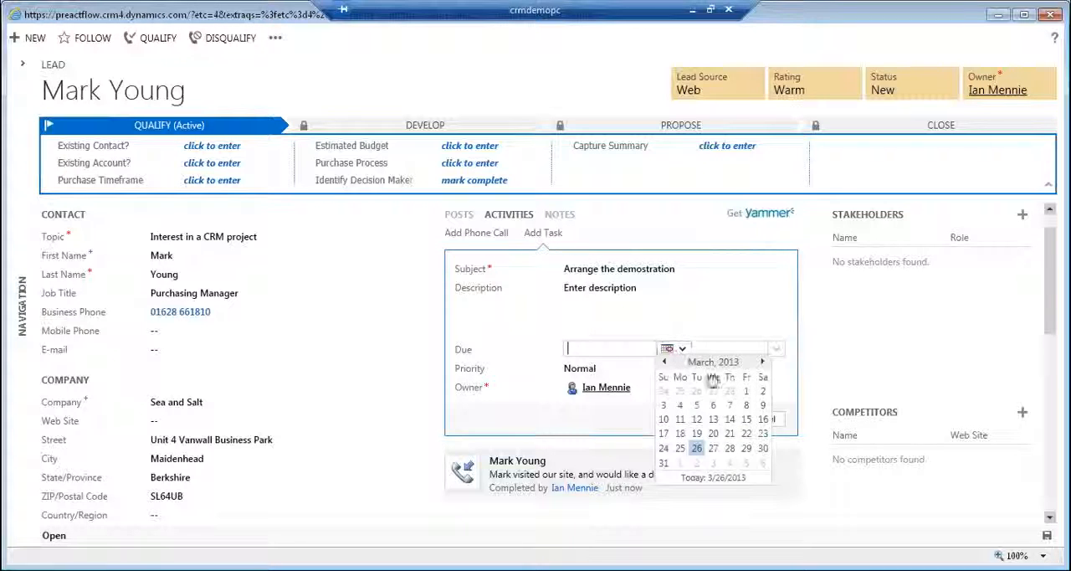
pyautogui.click(713, 447)
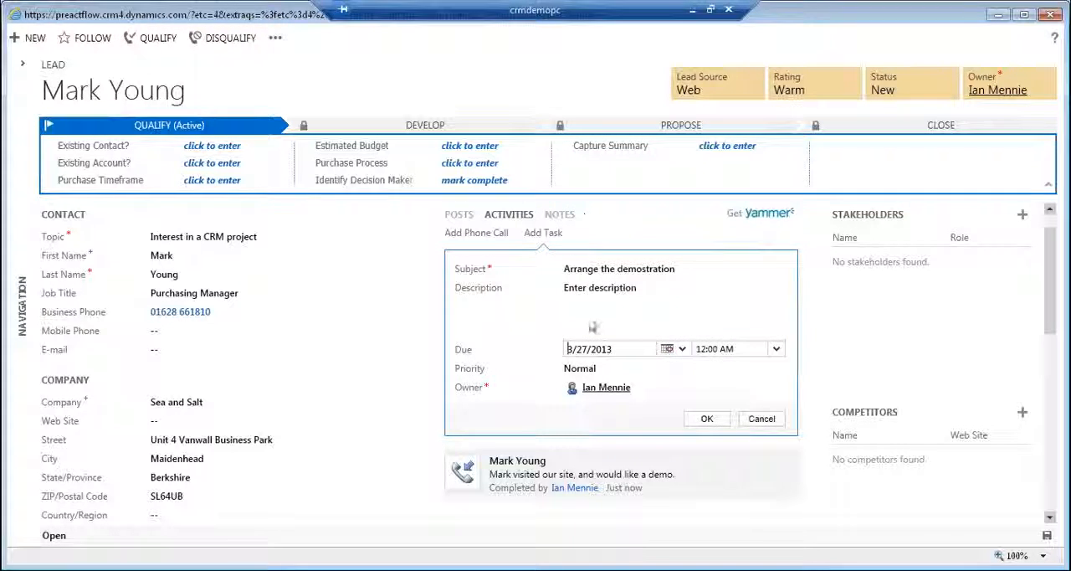
pyautogui.click(707, 419)
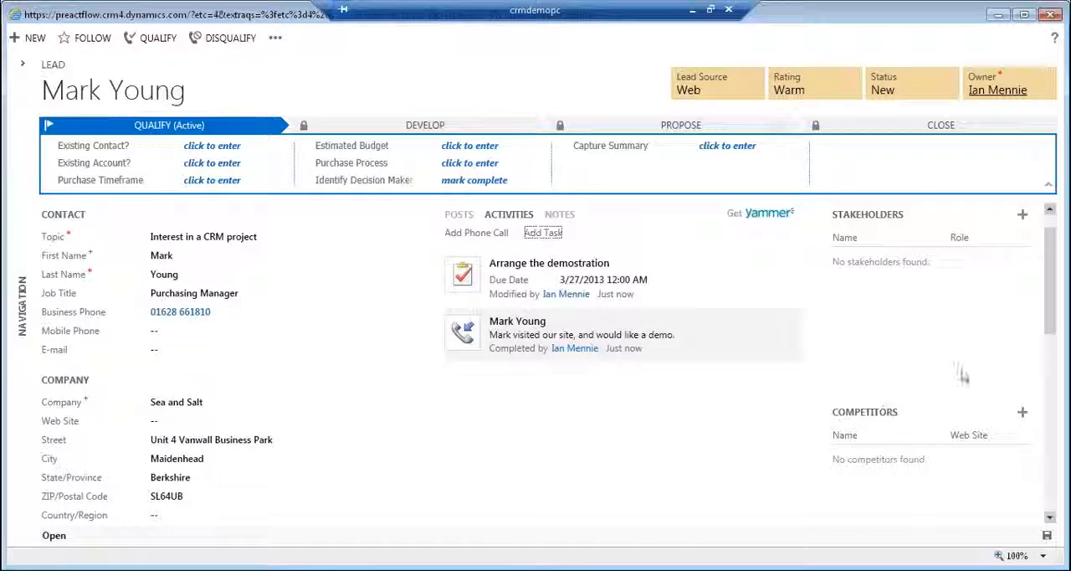
# Mark the demonstration task as complete and return to the lead's posts.
pyautogui.moveTo(771, 276)
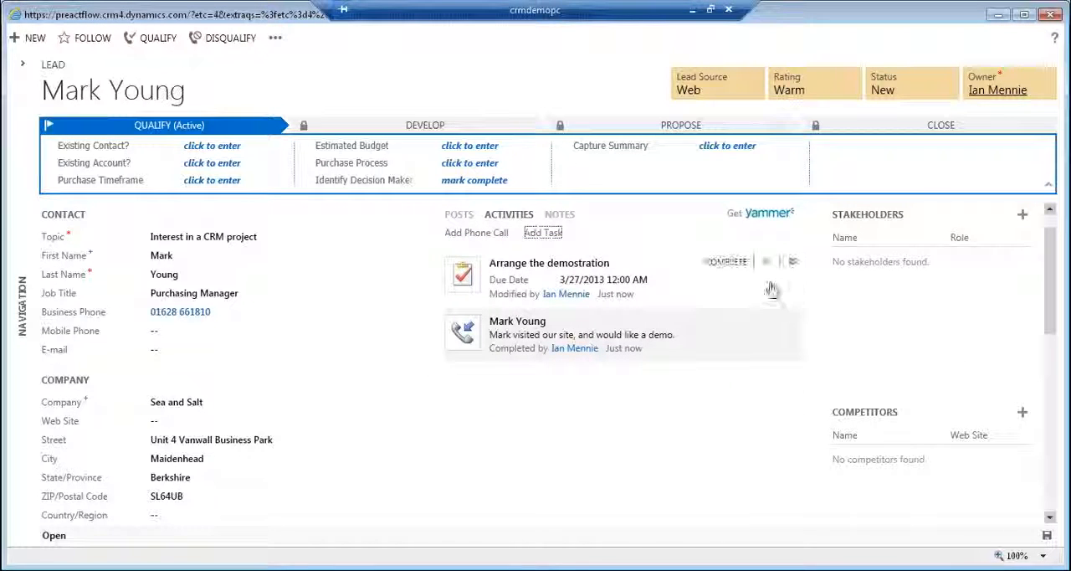
pyautogui.click(726, 264)
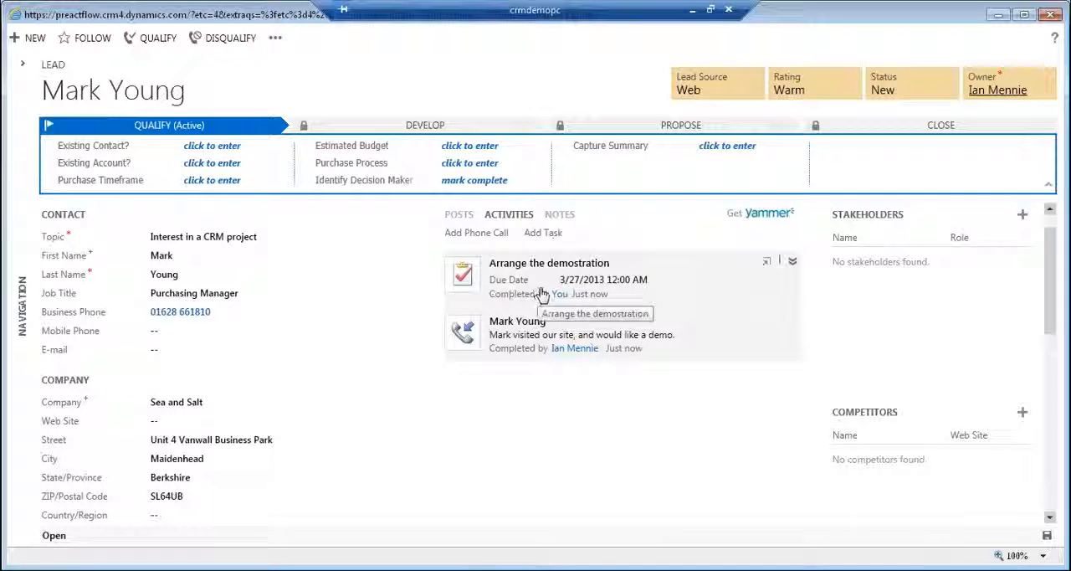
pyautogui.click(588, 289)
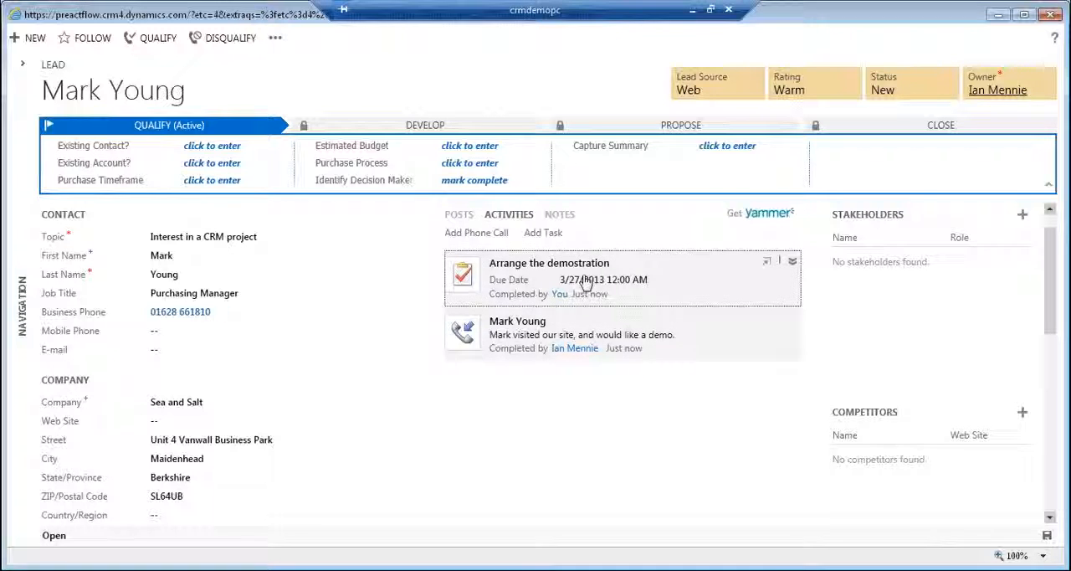
pyautogui.click(457, 215)
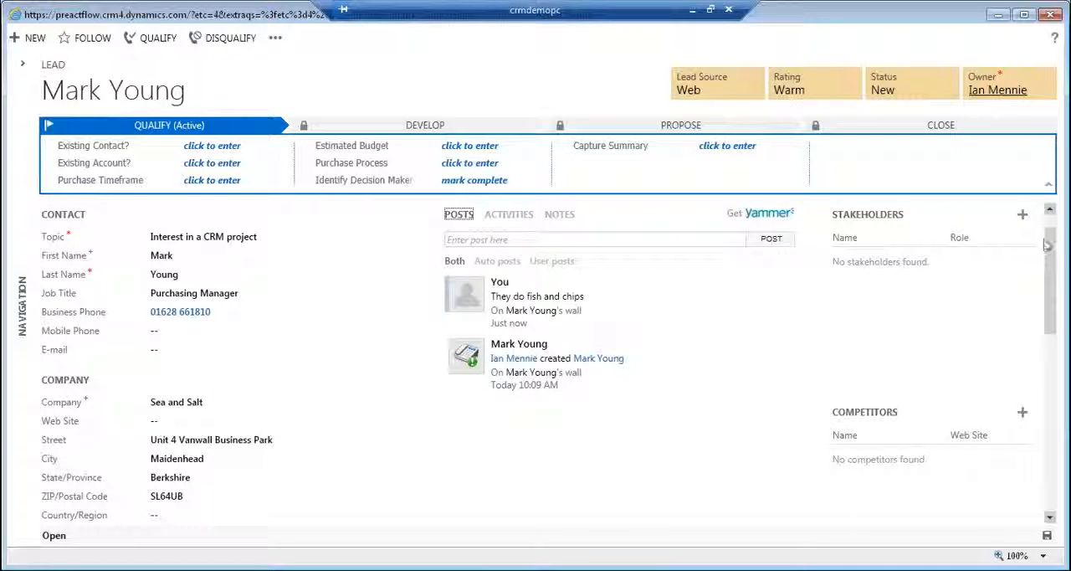
# Add an existing contact as a stakeholder of the lead, keeping the role Stakeholder.
pyautogui.moveTo(1049, 248)
pyautogui.mouseDown()
pyautogui.moveTo(1051, 237)
pyautogui.moveTo(1043, 254)
pyautogui.mouseUp()
pyautogui.scroll(1, 1037, 263)
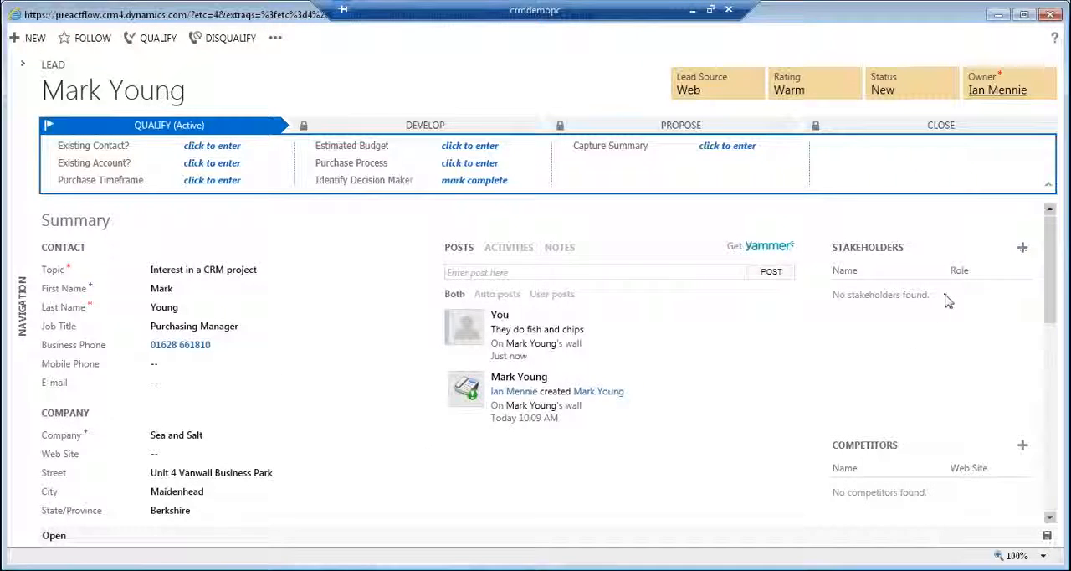
pyautogui.click(1022, 247)
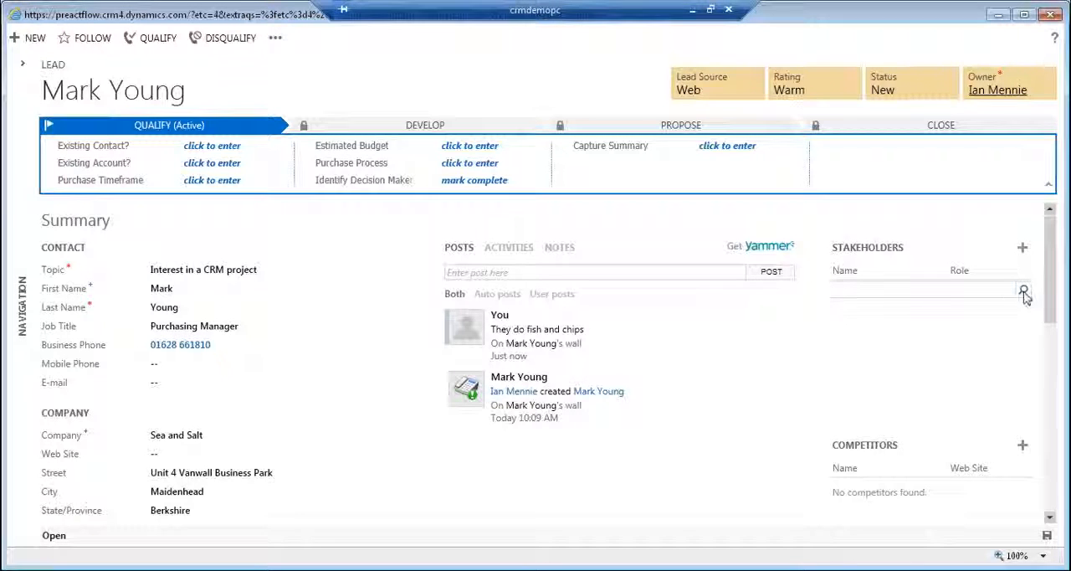
pyautogui.click(1023, 289)
pyautogui.click(890, 327)
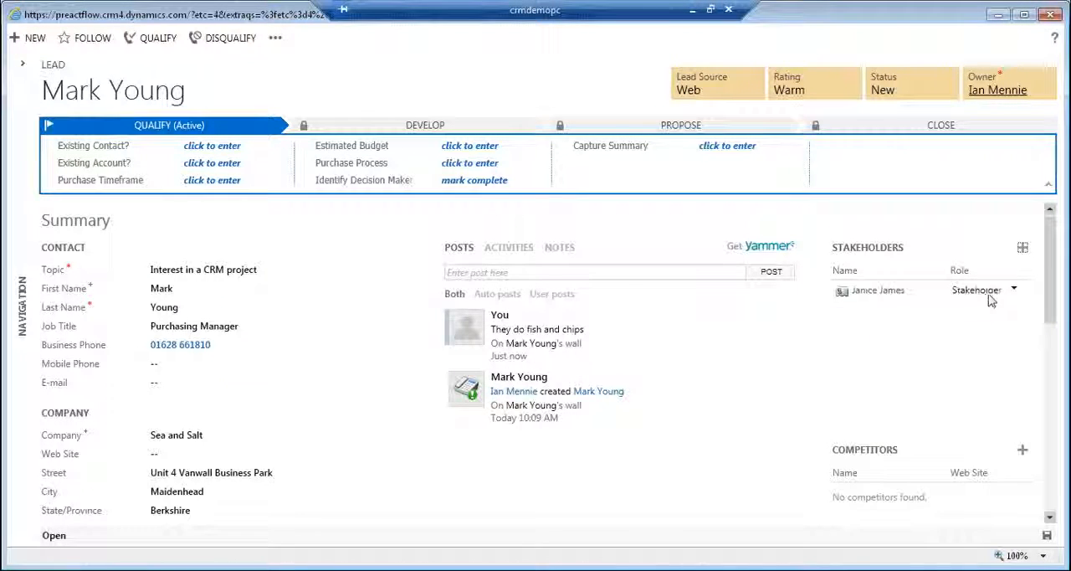
pyautogui.click(994, 298)
pyautogui.click(913, 306)
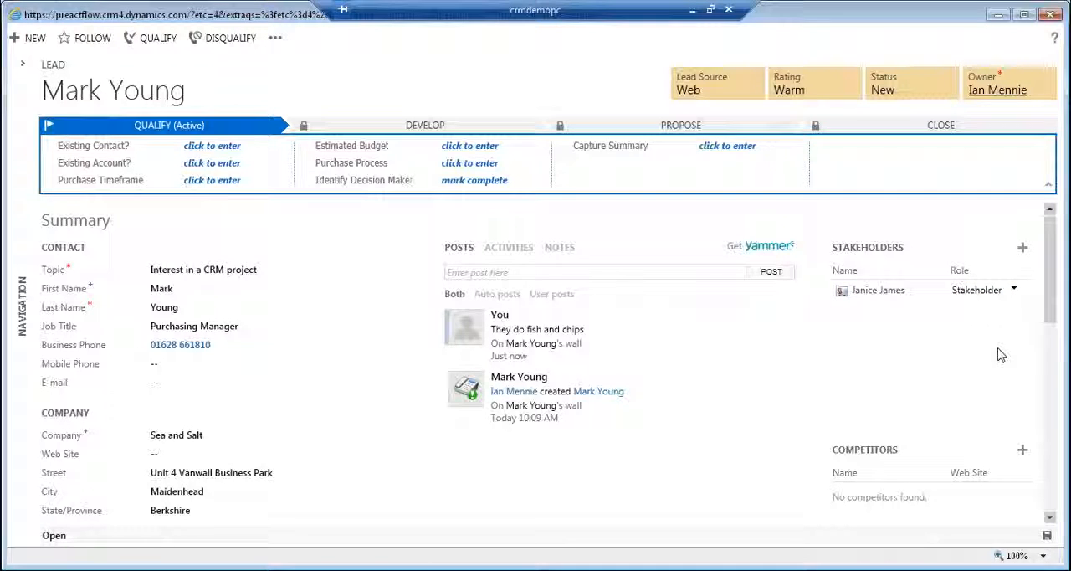
pyautogui.scroll(-1, 1051, 324)
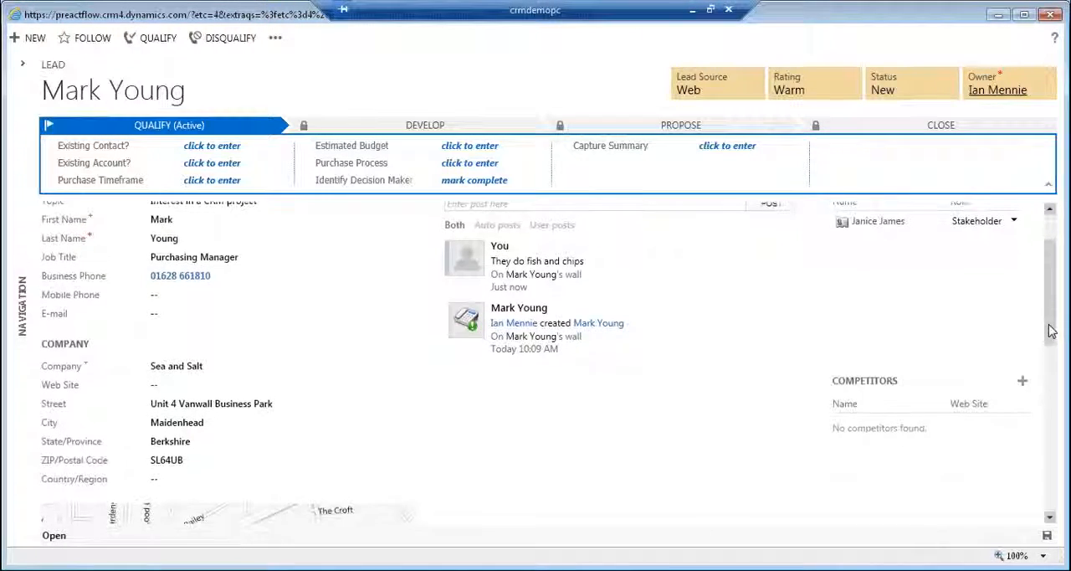
# Add the existing competitor Compete ABC to the lead.
pyautogui.scroll(-2, 1046, 327)
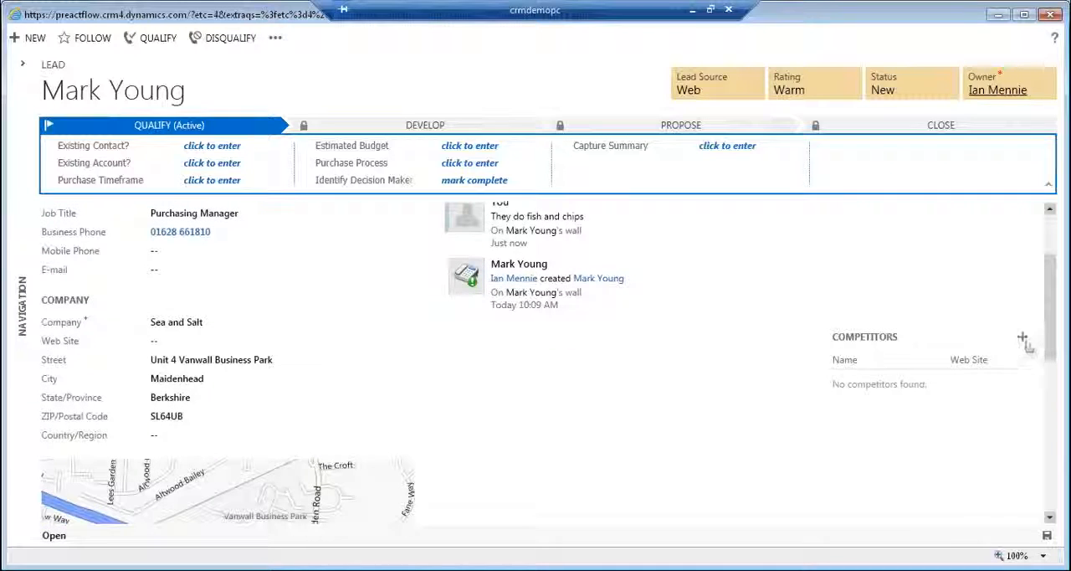
pyautogui.click(1022, 338)
pyautogui.click(1023, 379)
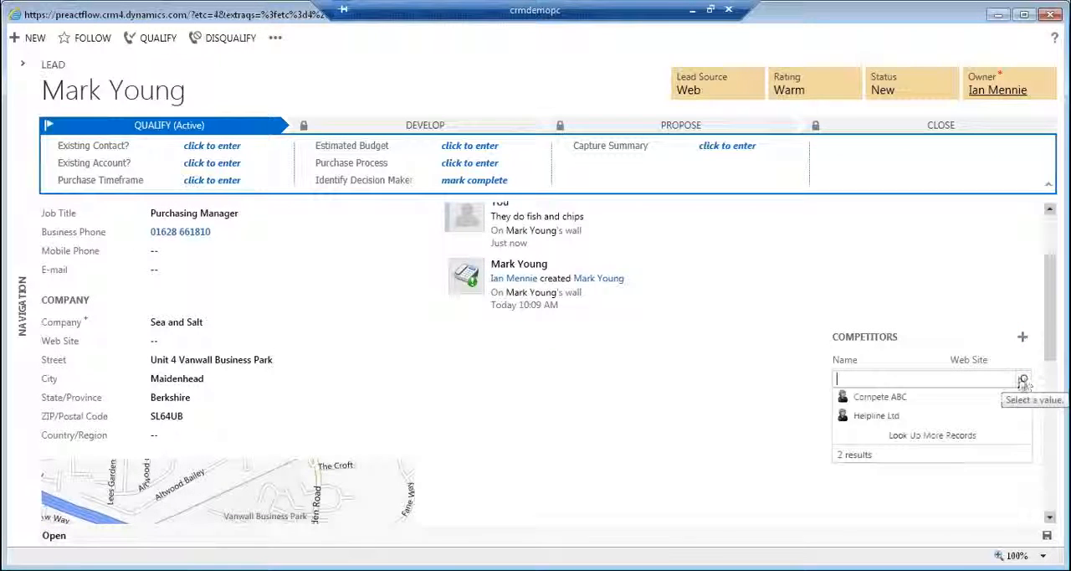
pyautogui.click(901, 399)
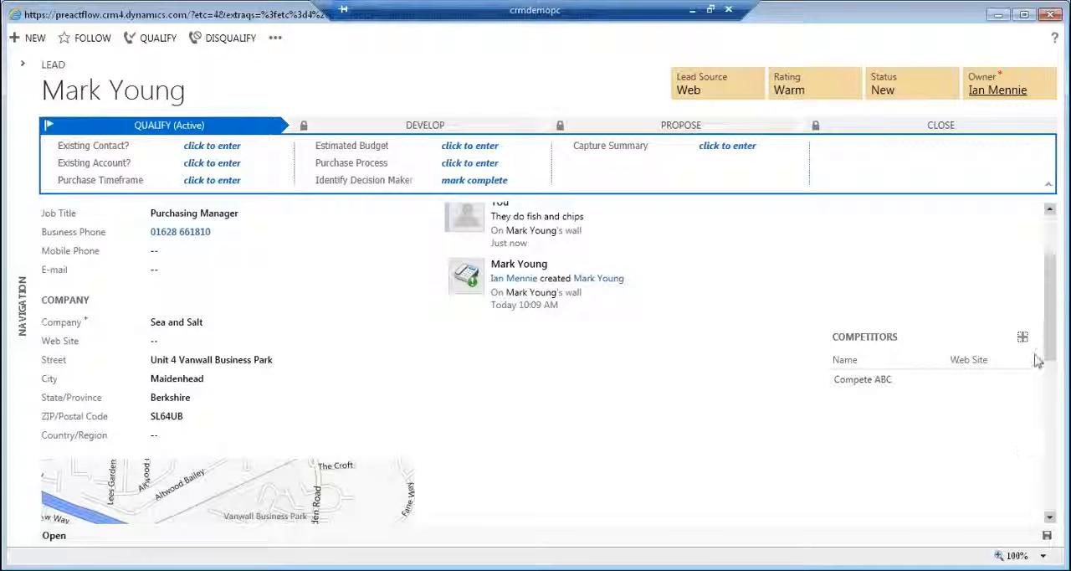
pyautogui.scroll(2, 1051, 330)
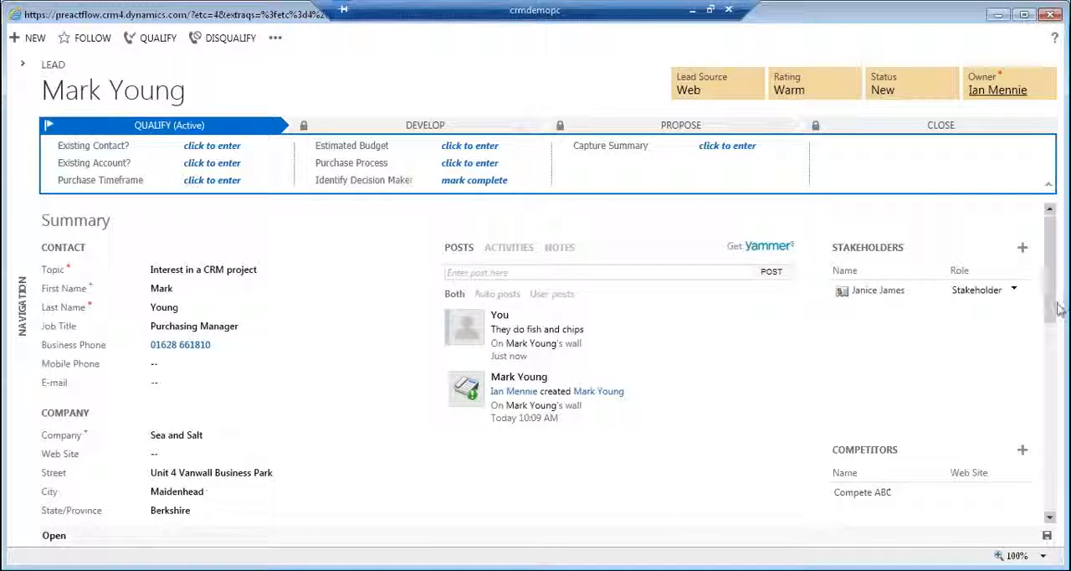
pyautogui.scroll(-1, 1052, 326)
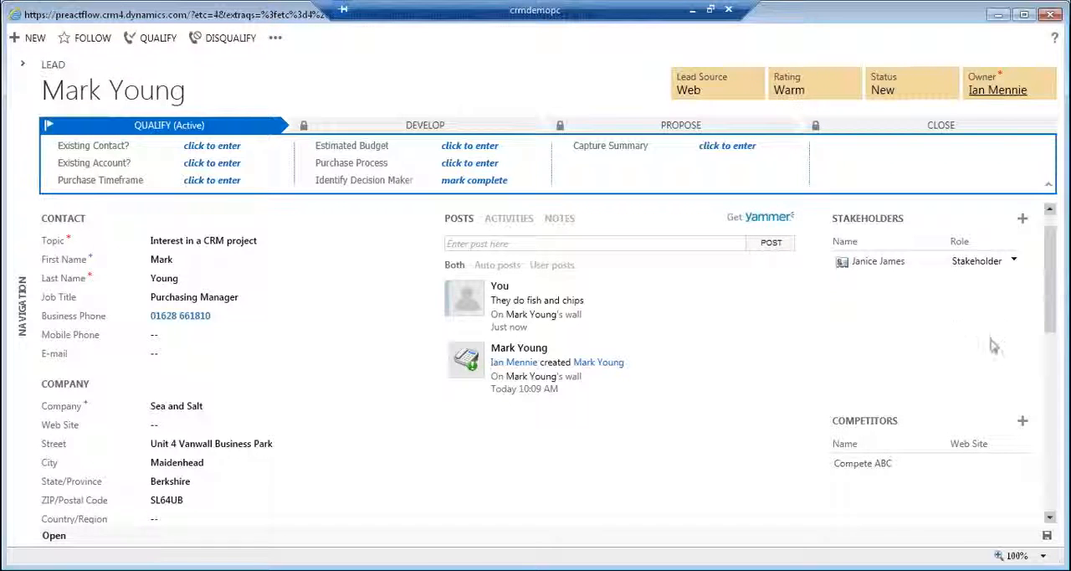
# Enter the contact's mobile phone number in the lead's contact details, leaving the last name as it is.
pyautogui.click(207, 334)
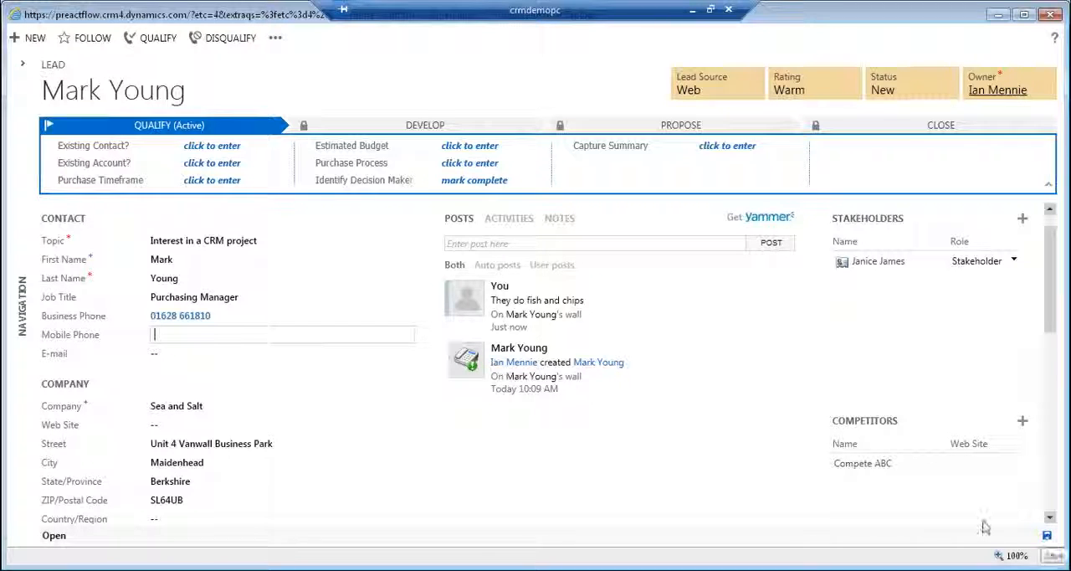
pyautogui.click(221, 281)
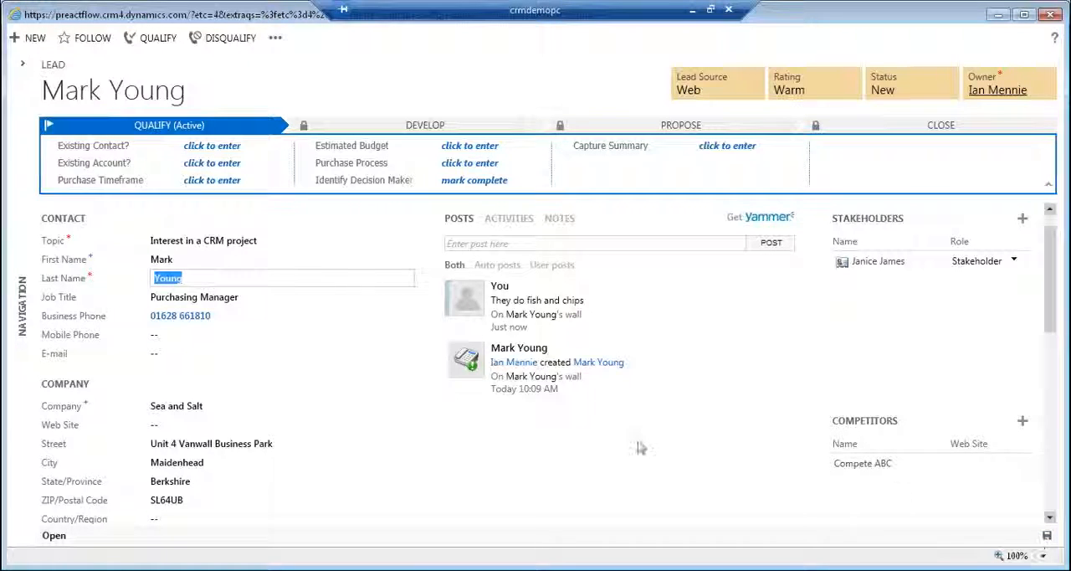
pyautogui.click(188, 335)
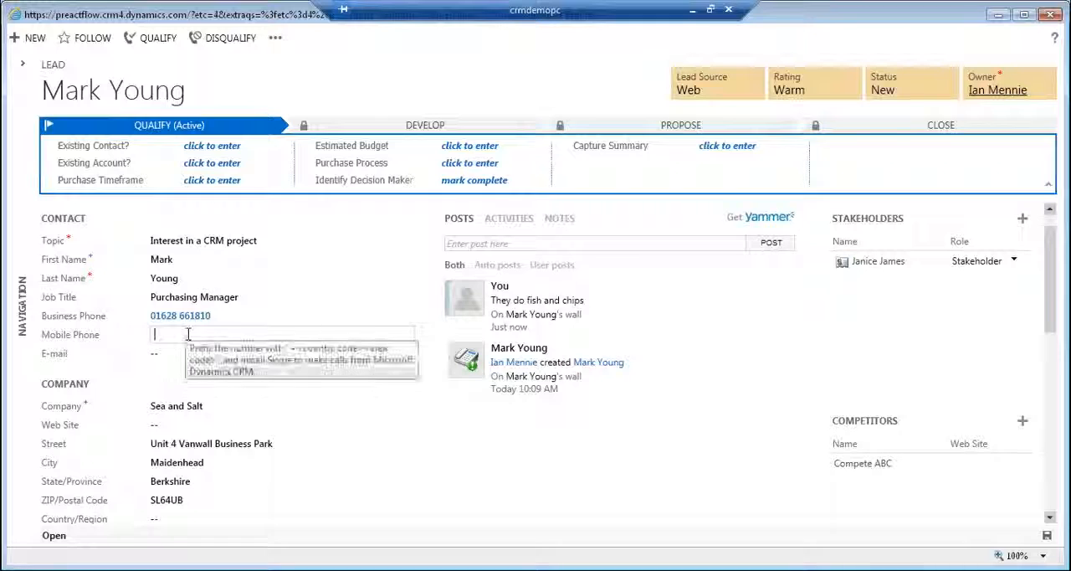
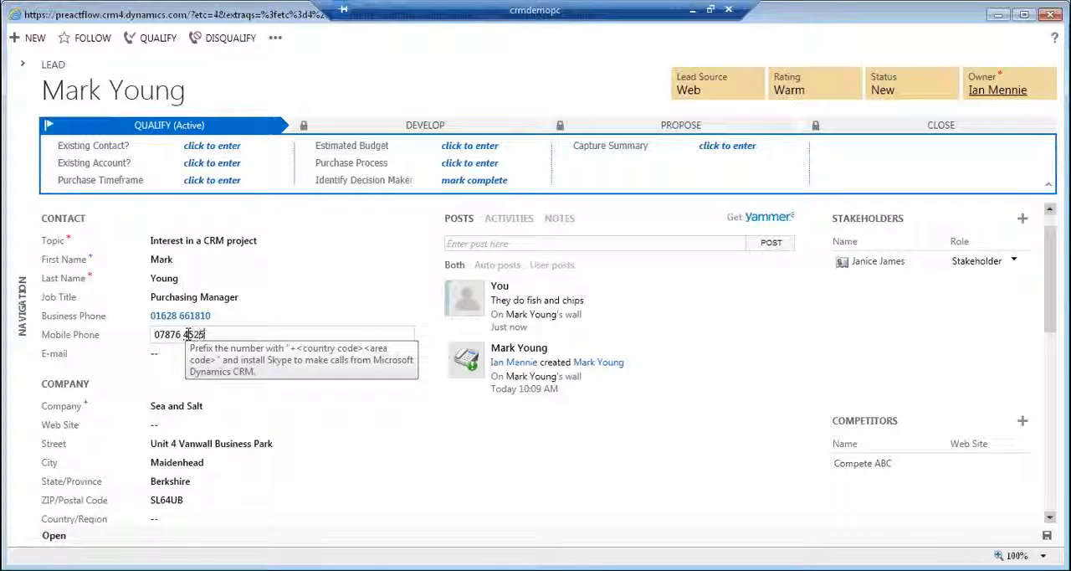
pyautogui.press('Tab')
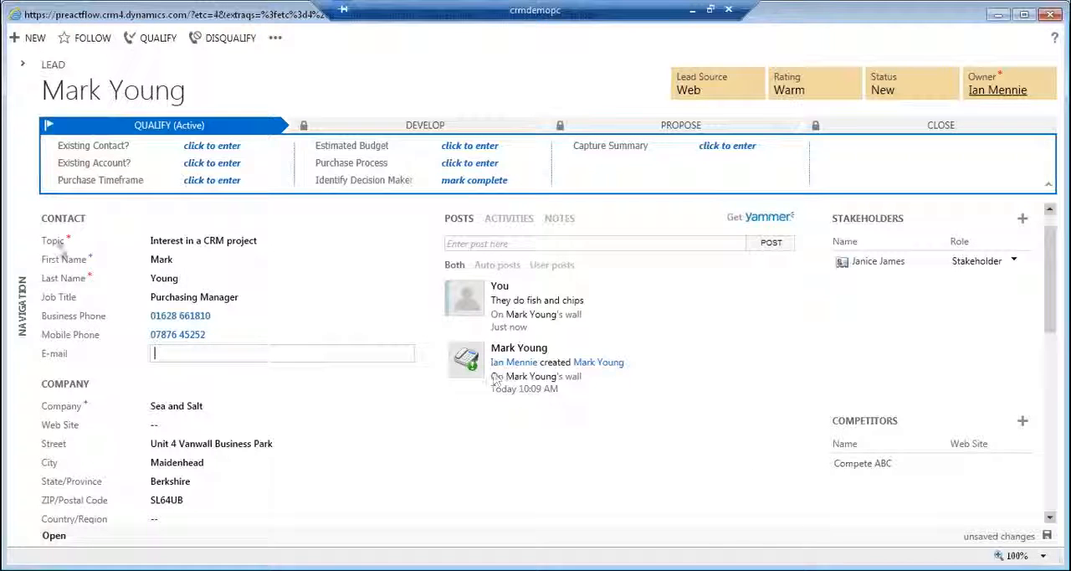
pyautogui.click(244, 301)
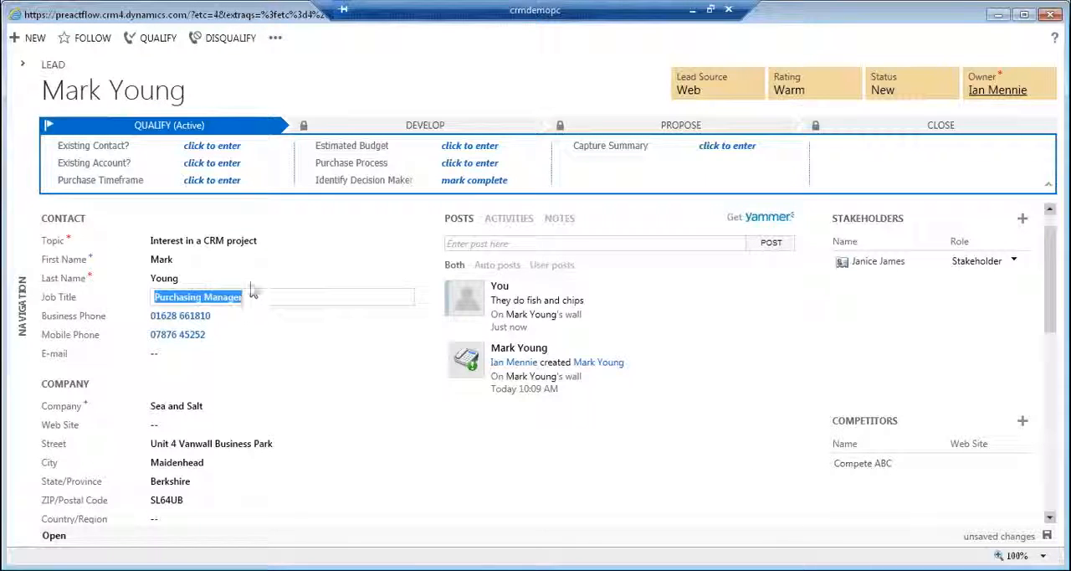
pyautogui.click(249, 280)
pyautogui.click(198, 84)
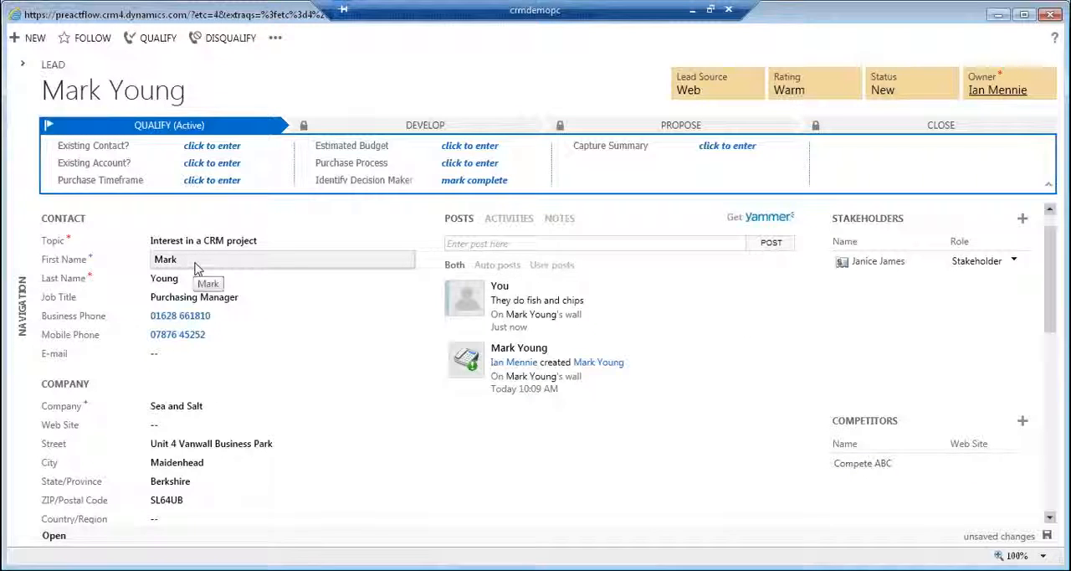
pyautogui.click(194, 268)
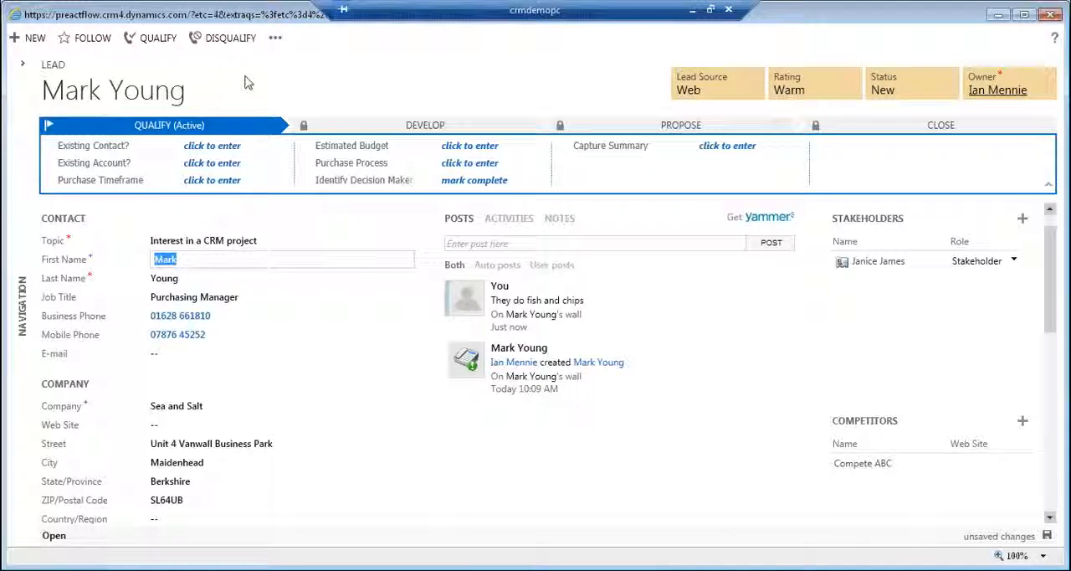
# Set the lead's Purchase Timeframe to Immediate and qualify the lead into an opportunity.
pyautogui.click(212, 180)
pyautogui.click(238, 194)
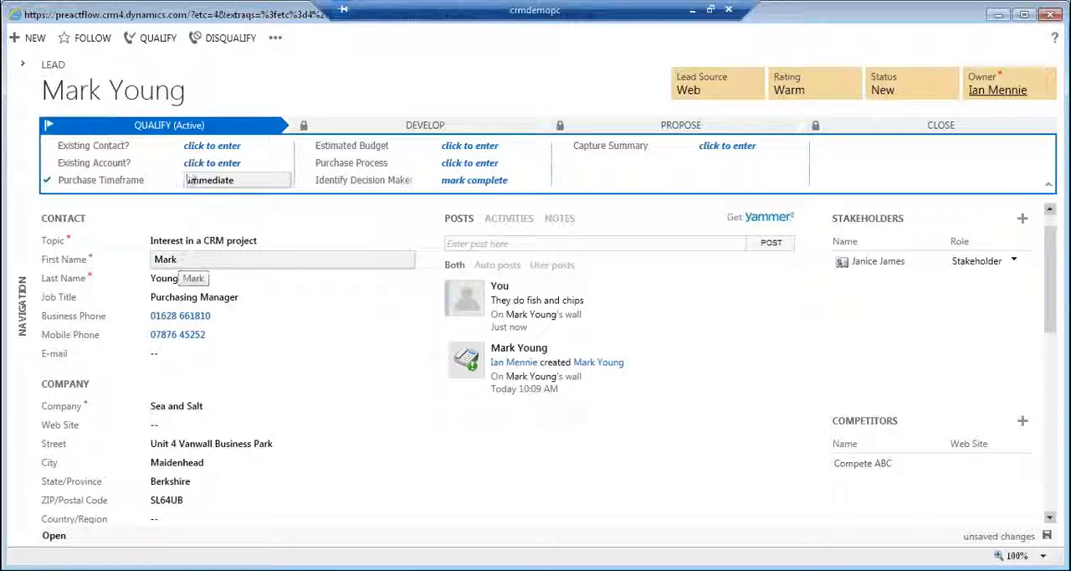
pyautogui.click(158, 42)
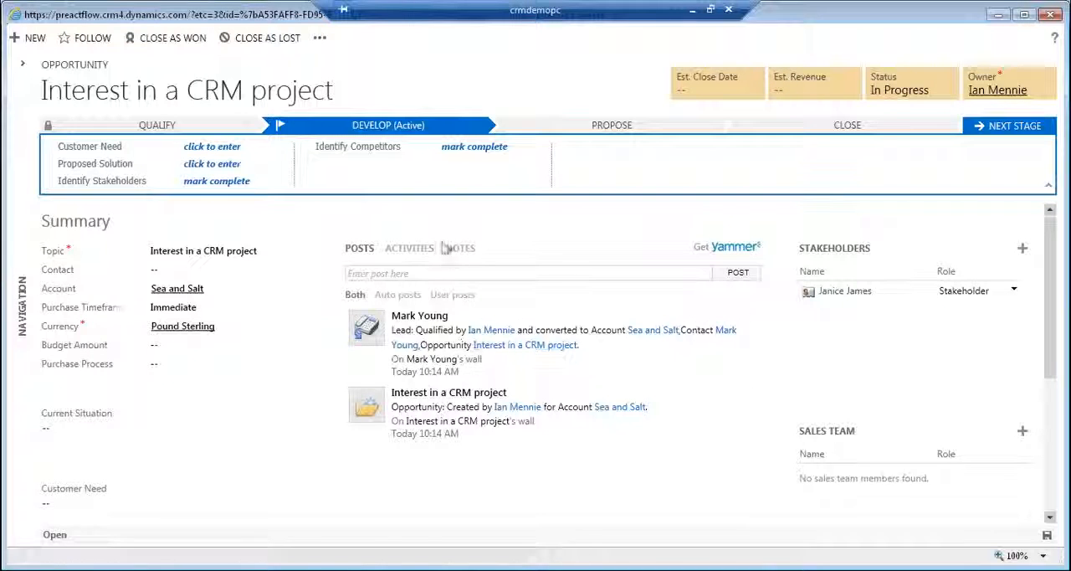
# Review the activities, posts and competitors carried over to the new opportunity.
pyautogui.click(395, 253)
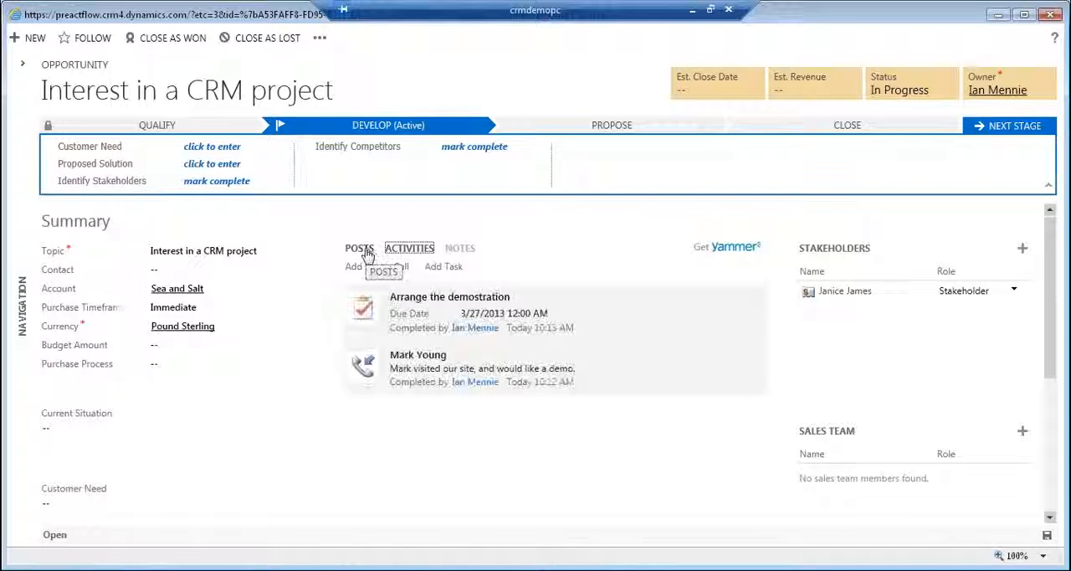
pyautogui.click(359, 251)
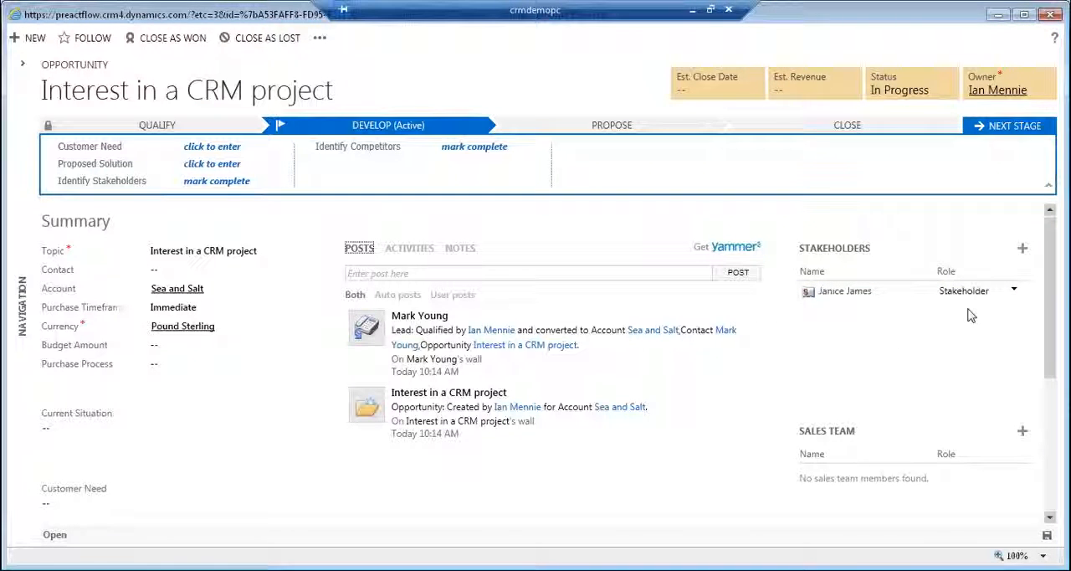
pyautogui.moveTo(1051, 324); pyautogui.dragTo(1053, 410)
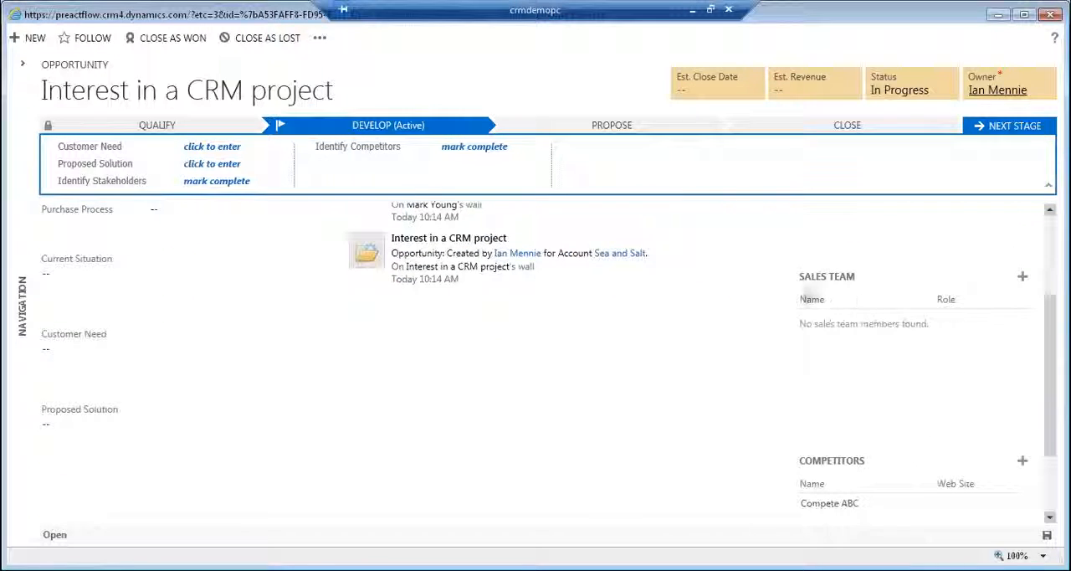
# Add the opportunity owner to the sales team and change the member's role to Service Professional.
pyautogui.moveTo(1052, 372); pyautogui.dragTo(1050, 340)
pyautogui.click(1023, 333)
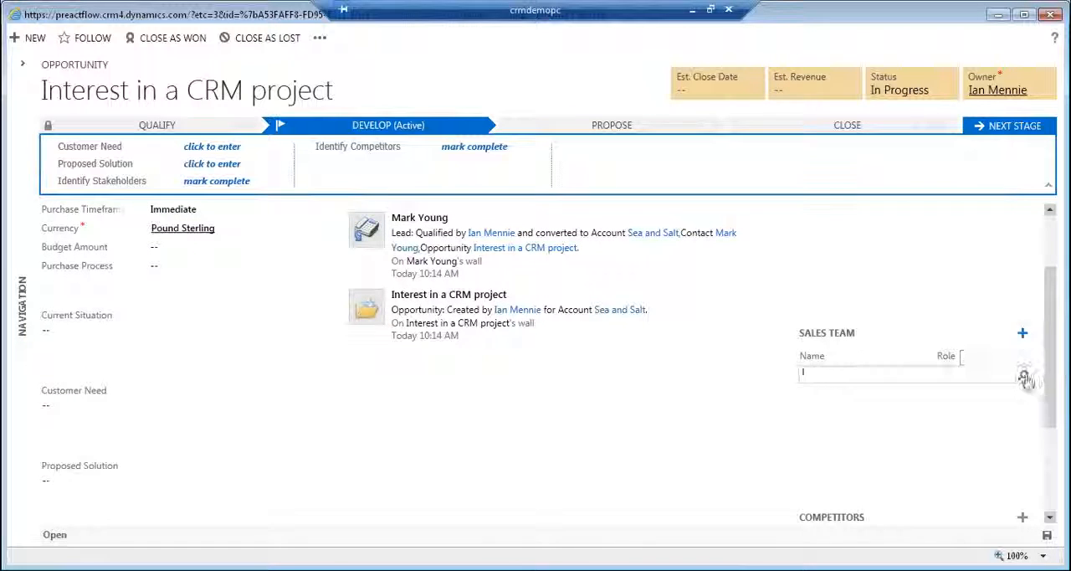
pyautogui.click(1022, 375)
pyautogui.click(831, 394)
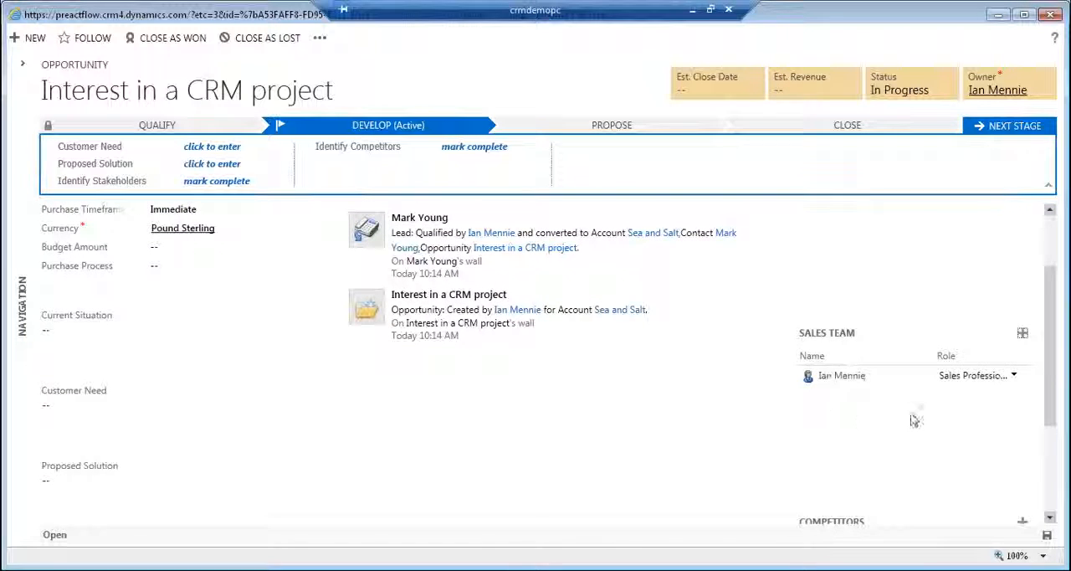
pyautogui.click(1016, 377)
pyautogui.click(979, 422)
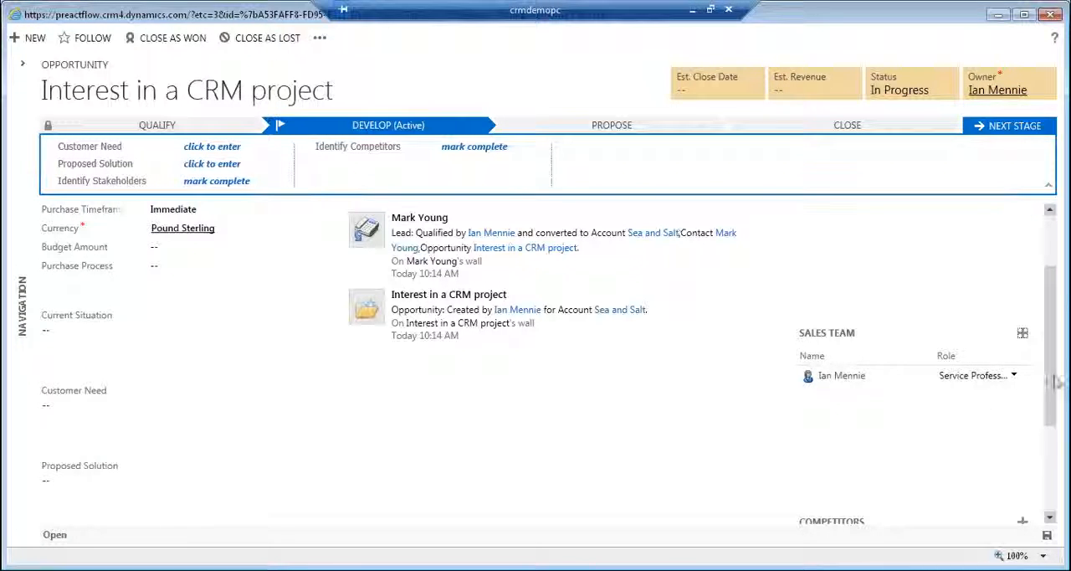
# Fill in the Develop stage's Customer Need with "Sea and Salt are looking for a replacement CRM".
pyautogui.moveTo(1052, 377); pyautogui.dragTo(1058, 310)
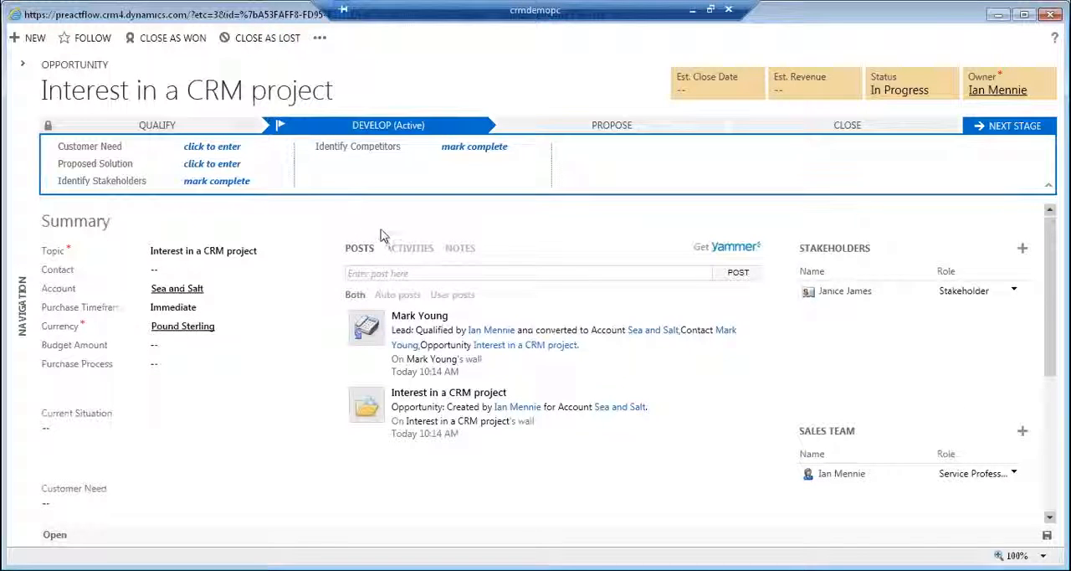
pyautogui.click(228, 149)
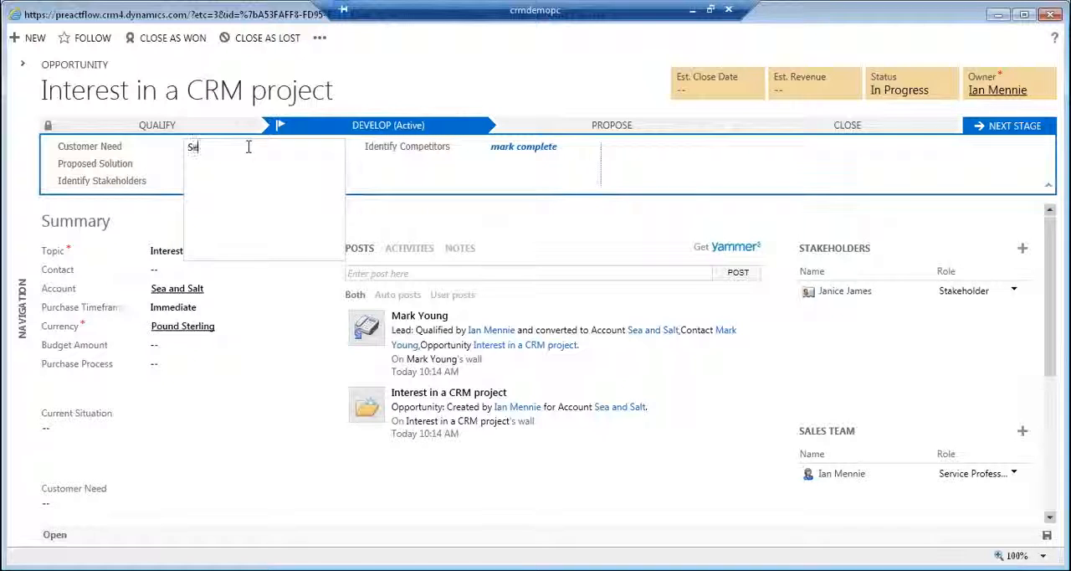
pyautogui.write('nd Salt')
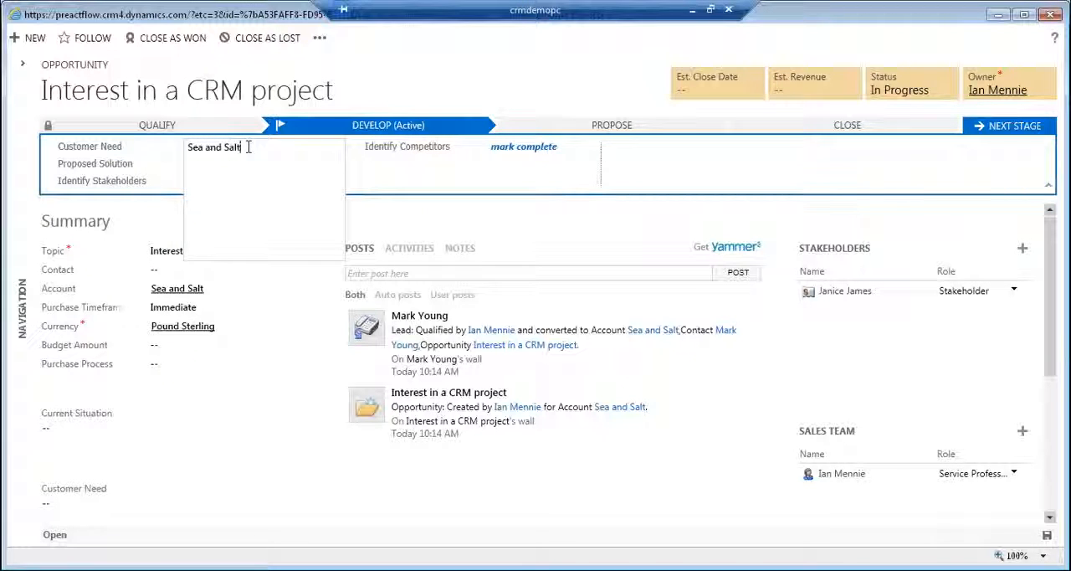
pyautogui.write(' are looking for')
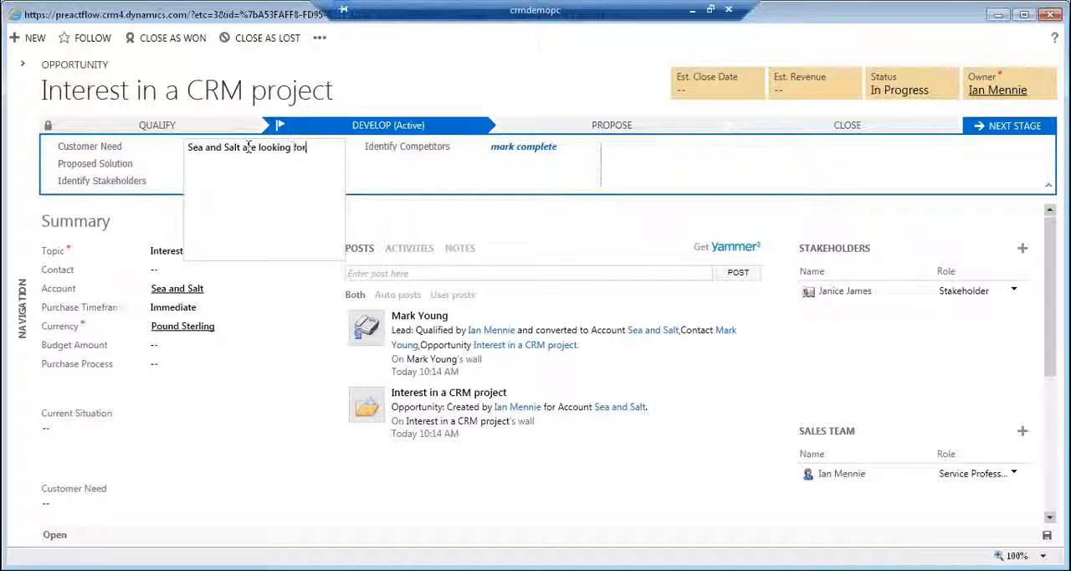
pyautogui.write(' a replacement C')
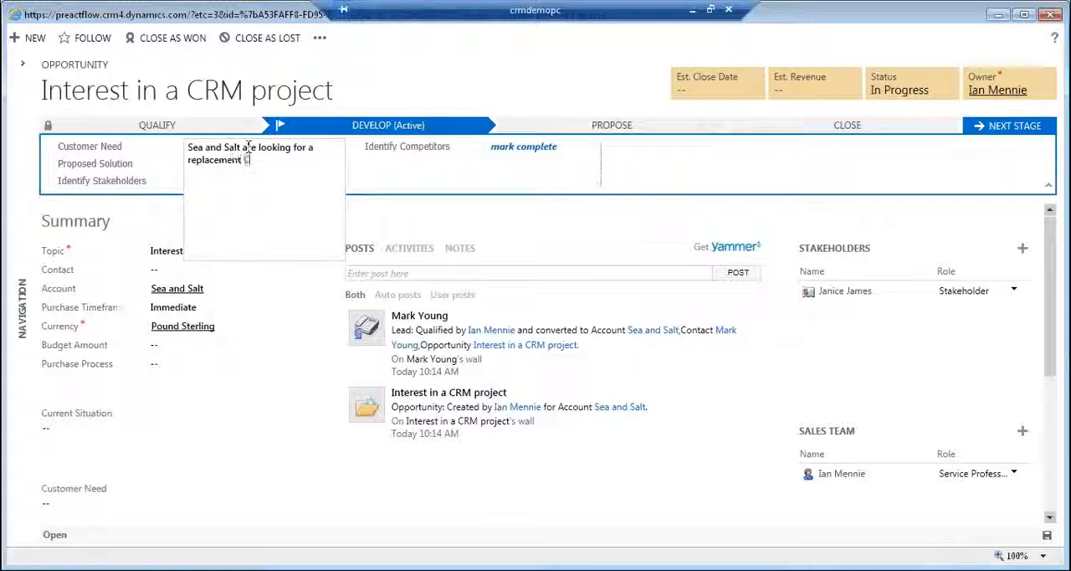
pyautogui.write('RM')
pyautogui.press('Tab')
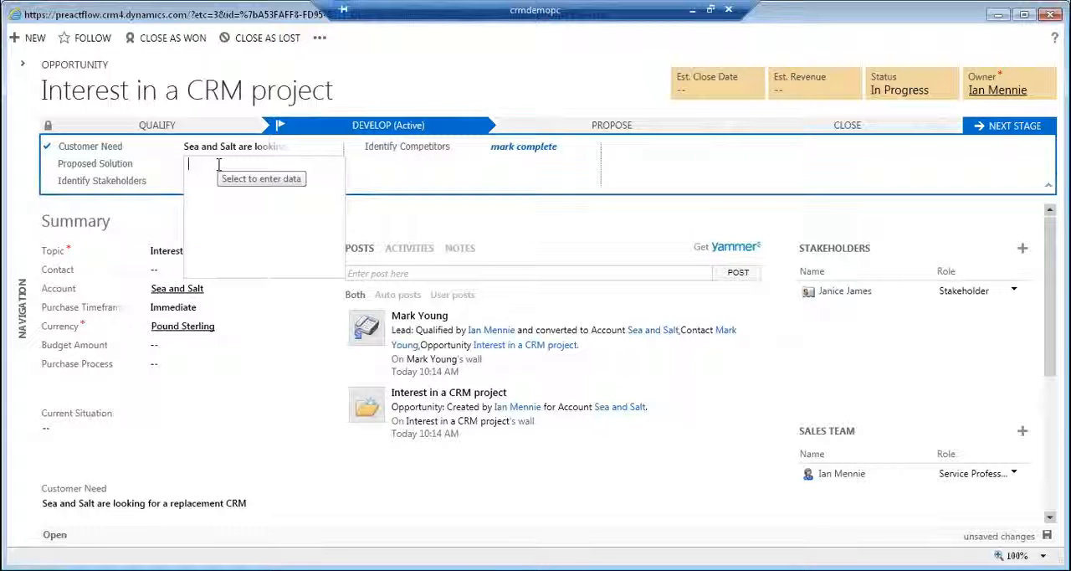
# Fill in the Proposed Solution with "They are looking for an Online System - Dynamics CRM is preffered".
pyautogui.write('Tjhe')
pyautogui.press('BackSpace')
pyautogui.write('are lo')
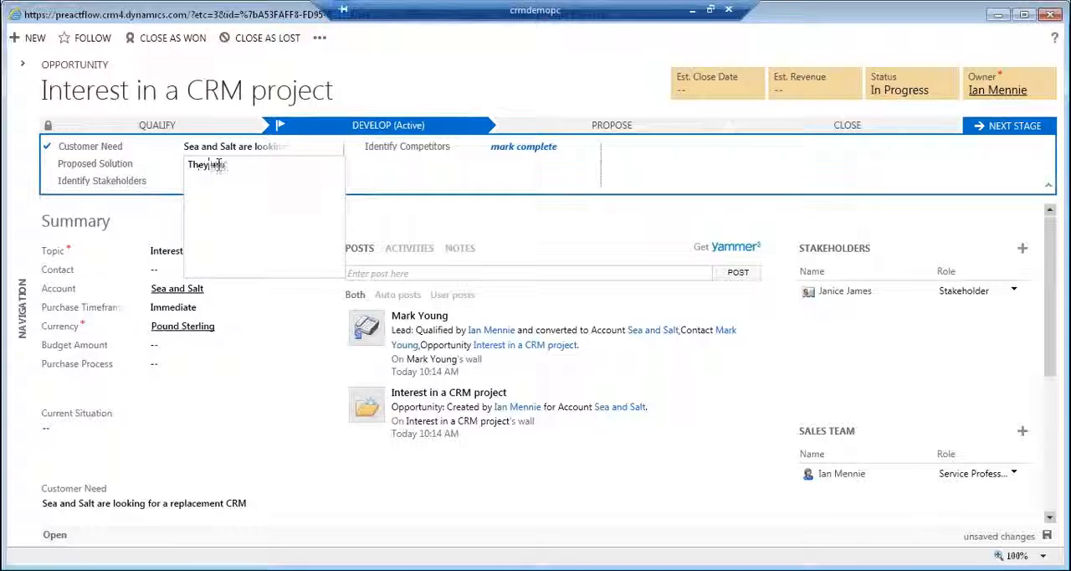
pyautogui.write('oking for an')
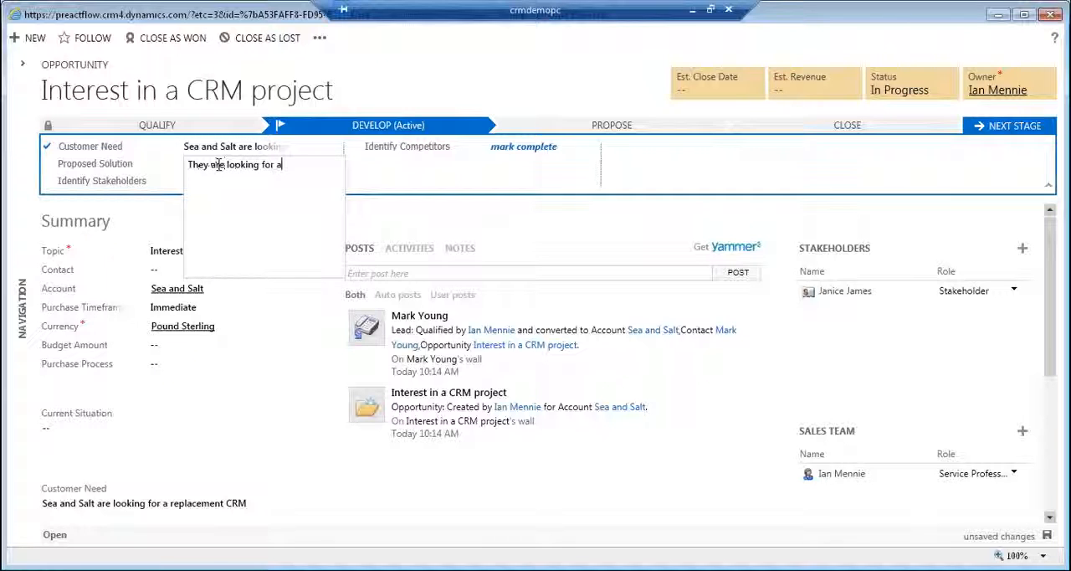
pyautogui.press('BackSpace')
pyautogui.press('BackSpace')
pyautogui.press('BackSpace')
pyautogui.write('line S')
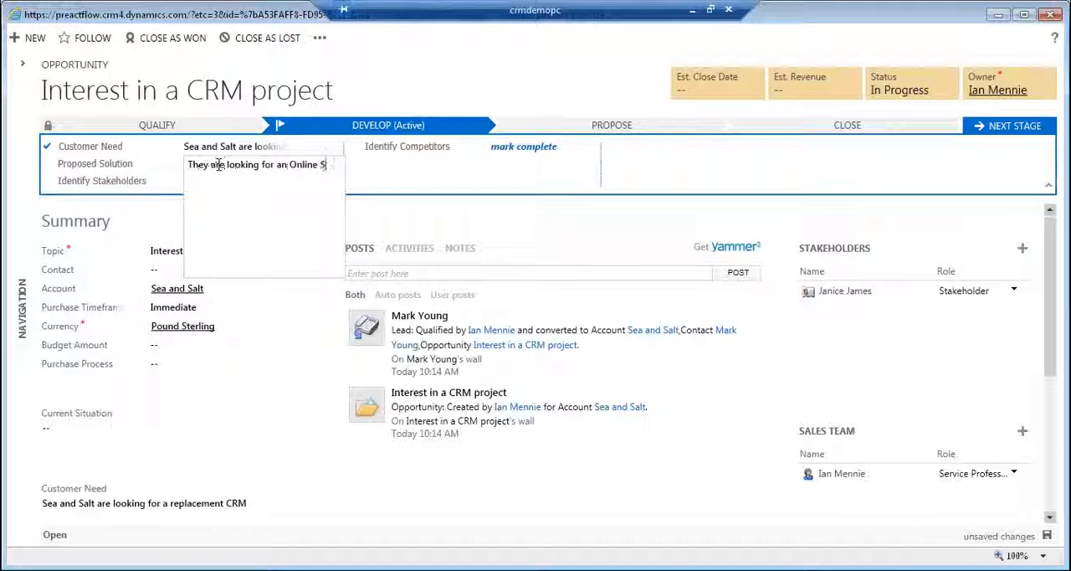
pyautogui.write('ystem')
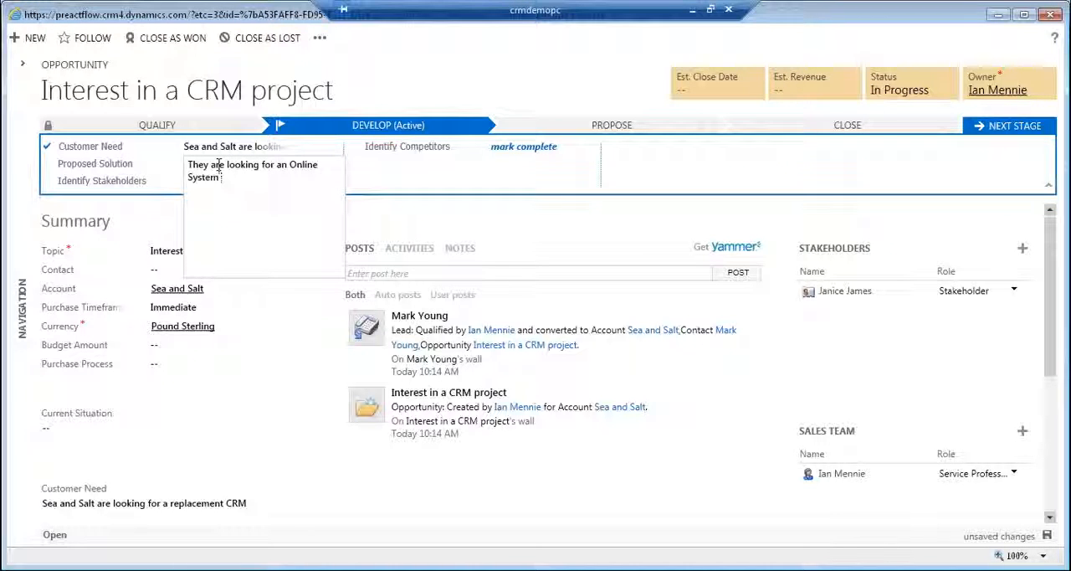
pyautogui.write(' - Dy')
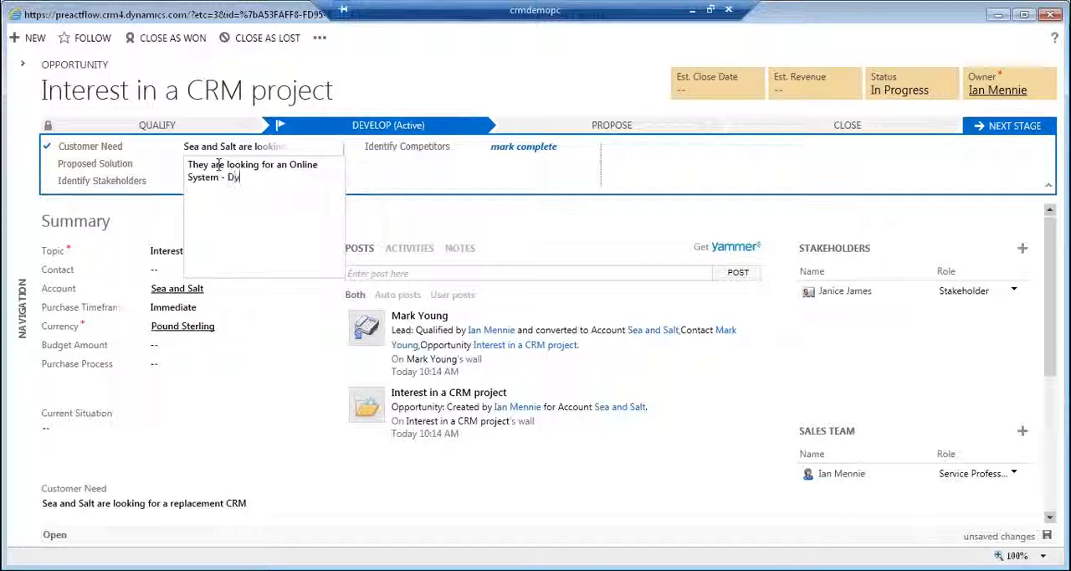
pyautogui.write('namics CRM ')
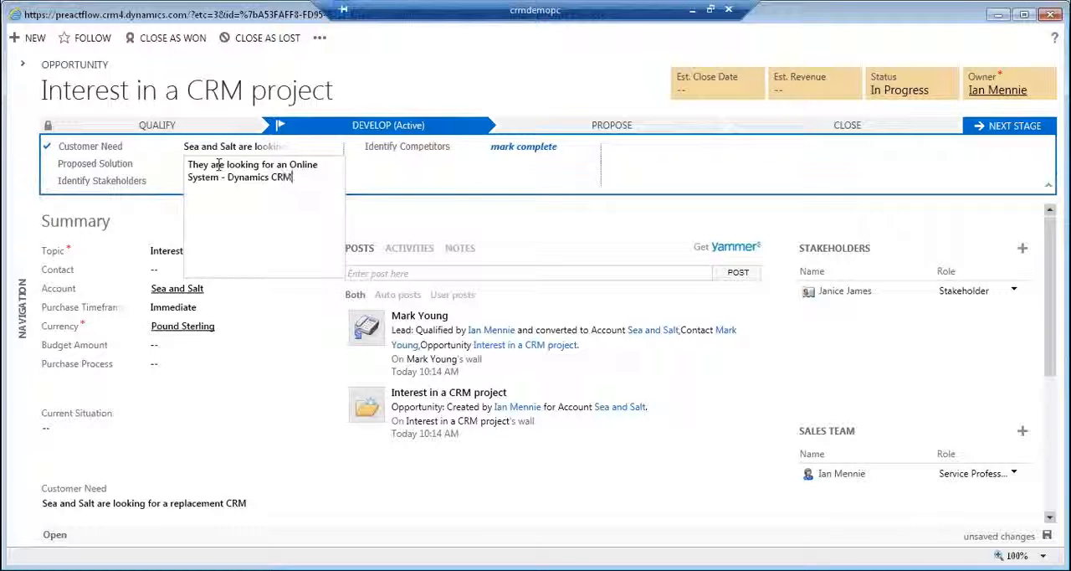
pyautogui.write('is p')
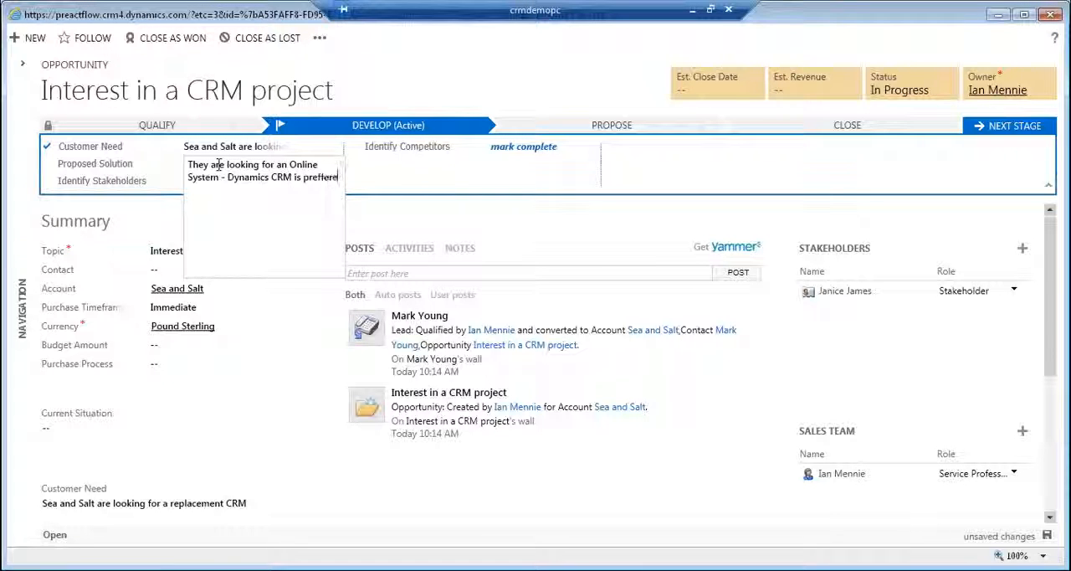
pyautogui.write('reffere')
pyautogui.press('Tab')
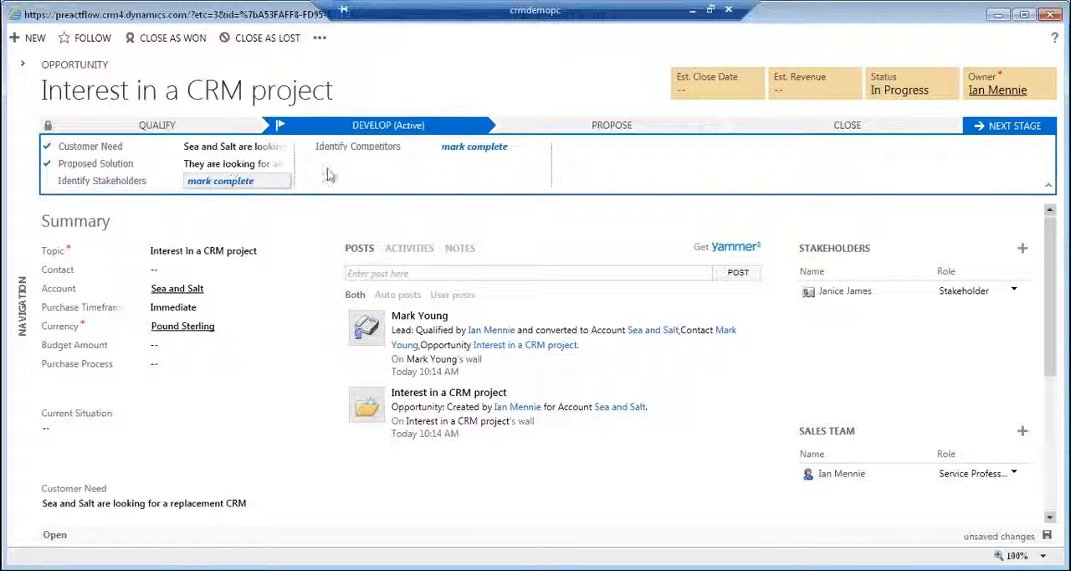
# Mark Identify Stakeholders and Identify Competitors as complete and advance the opportunity to the Propose stage.
pyautogui.click(237, 187)
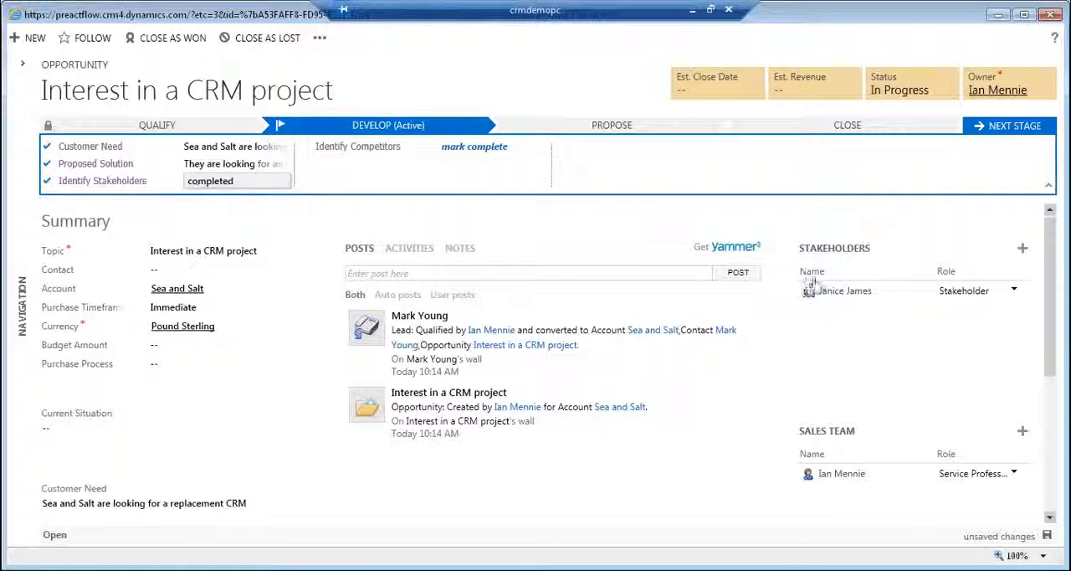
pyautogui.click(475, 148)
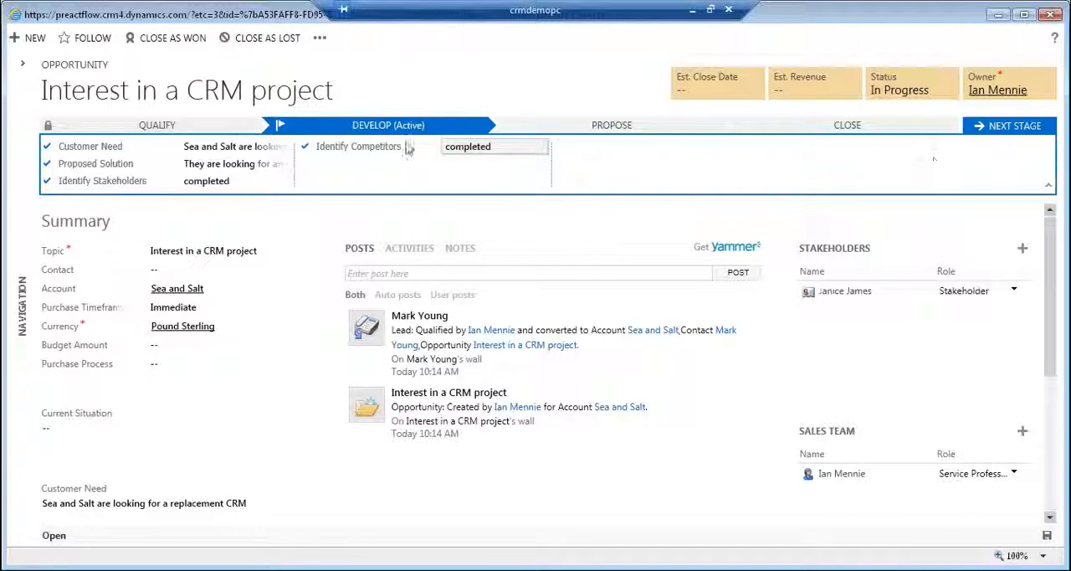
pyautogui.click(998, 132)
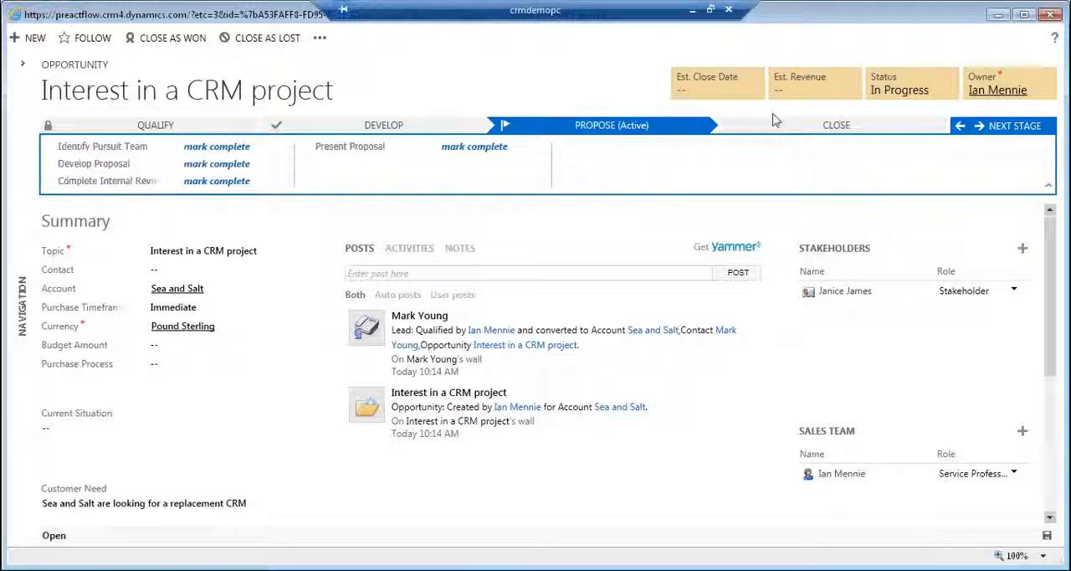
# Set the opportunity's estimated close date to 3/31/2013 and its estimated revenue to £15,000.
pyautogui.click(741, 88)
pyautogui.click(753, 94)
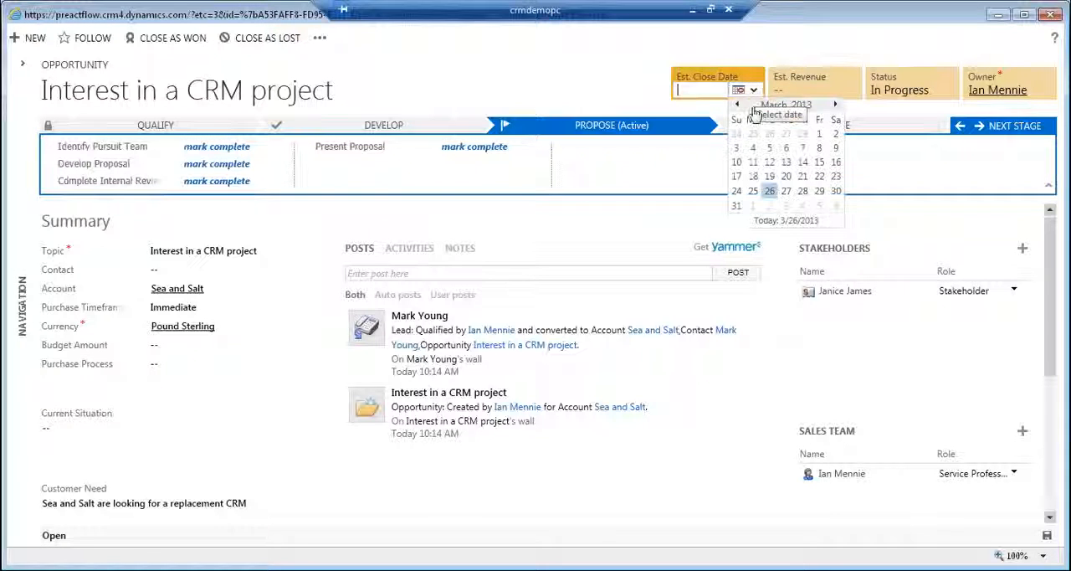
pyautogui.click(737, 207)
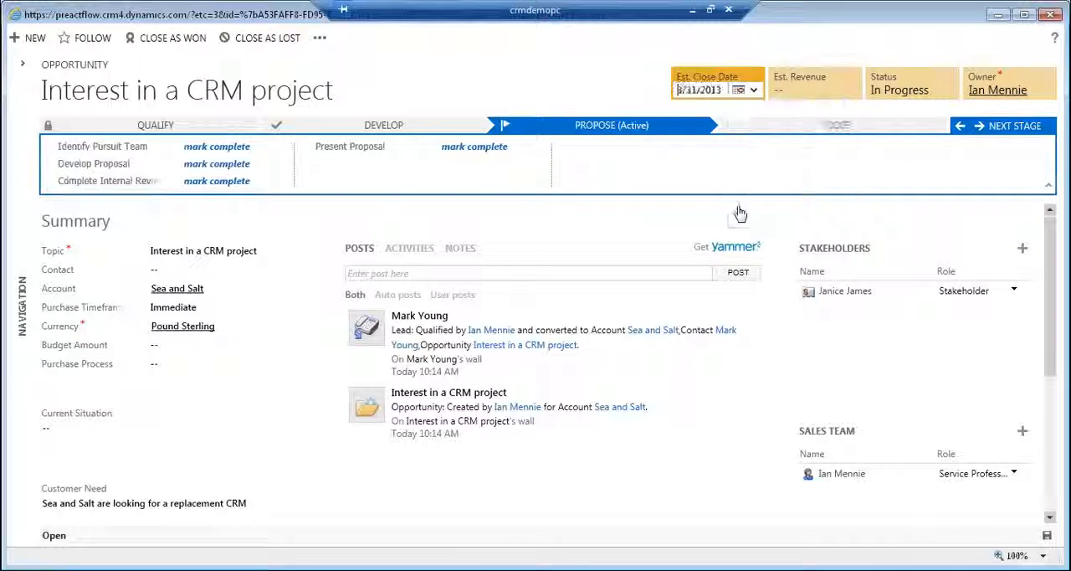
pyautogui.click(824, 89)
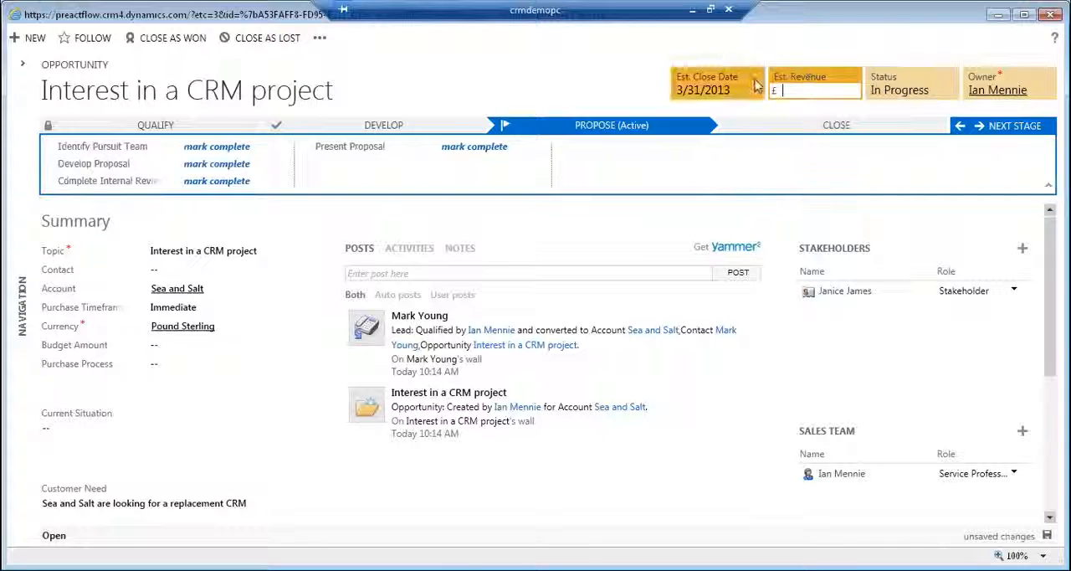
pyautogui.write('15000')
pyautogui.press('Return')
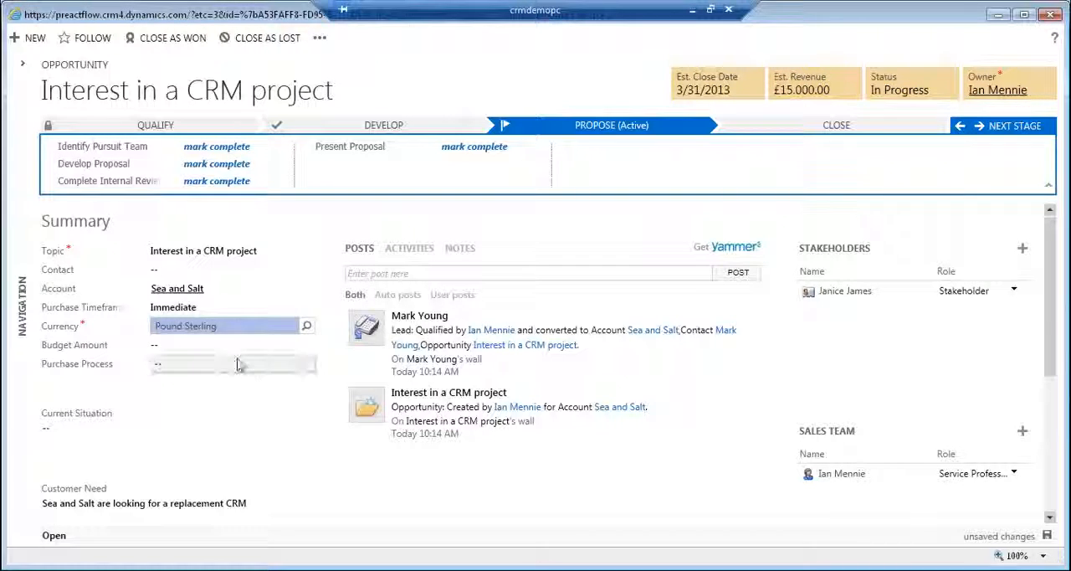
# Review the opportunity's summary details, including the Customer Need and Proposed Solution text.
pyautogui.click(188, 420)
pyautogui.click(200, 392)
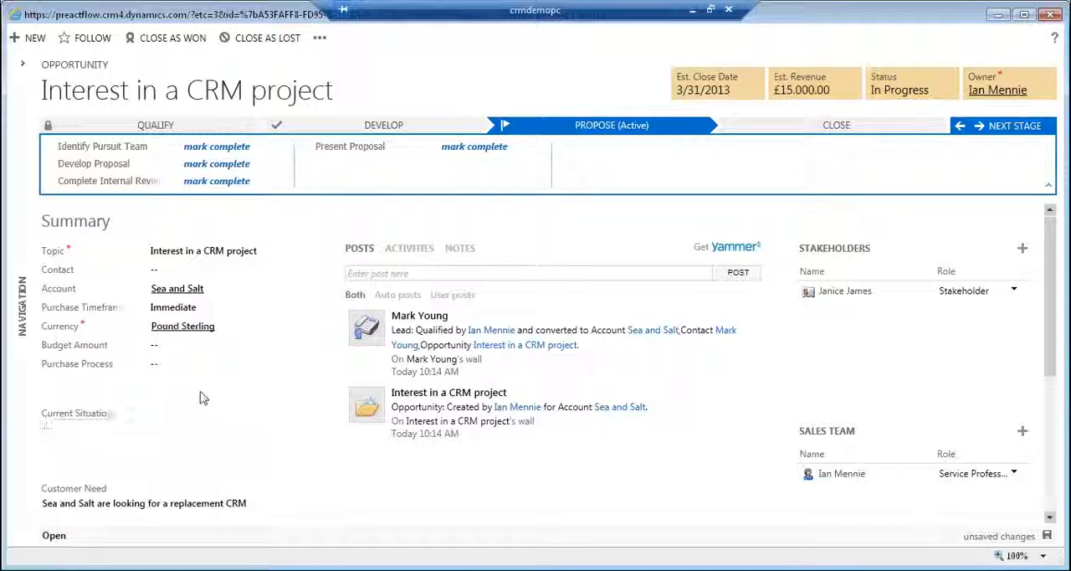
pyautogui.scroll(-2, 1054, 315)
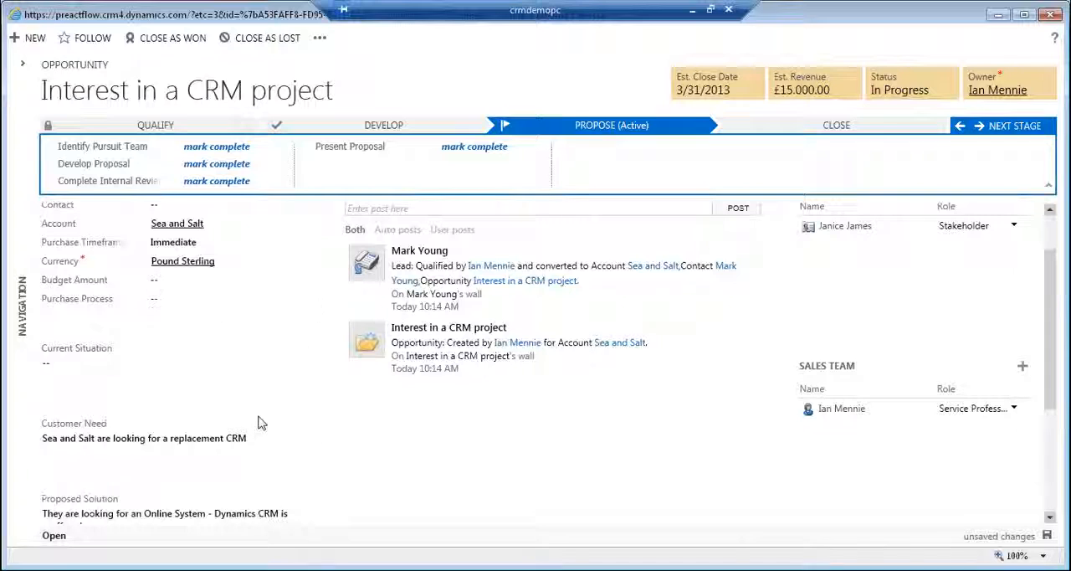
pyautogui.click(199, 534)
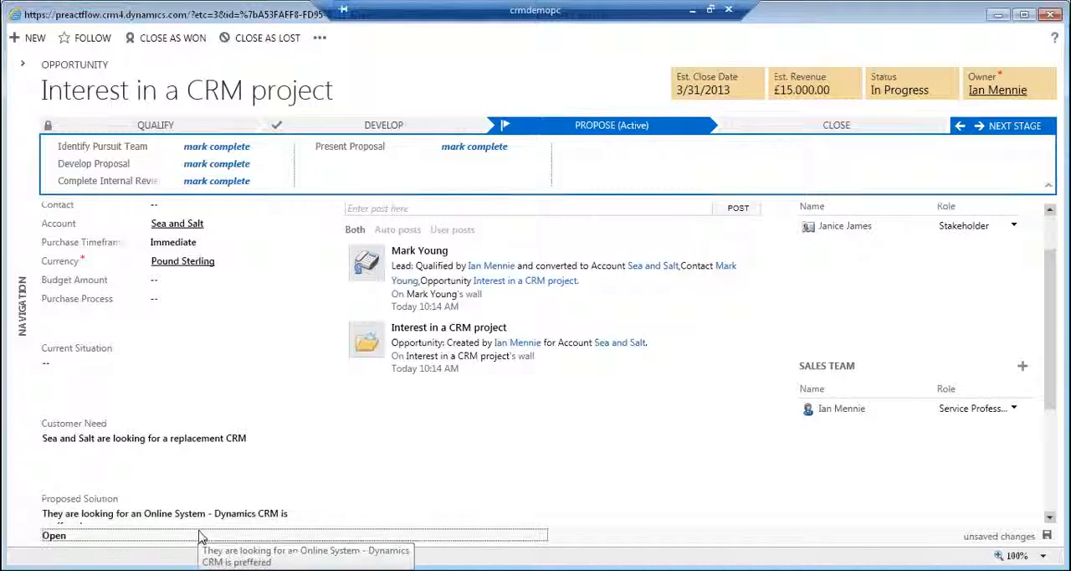
pyautogui.scroll(-1, 1053, 393)
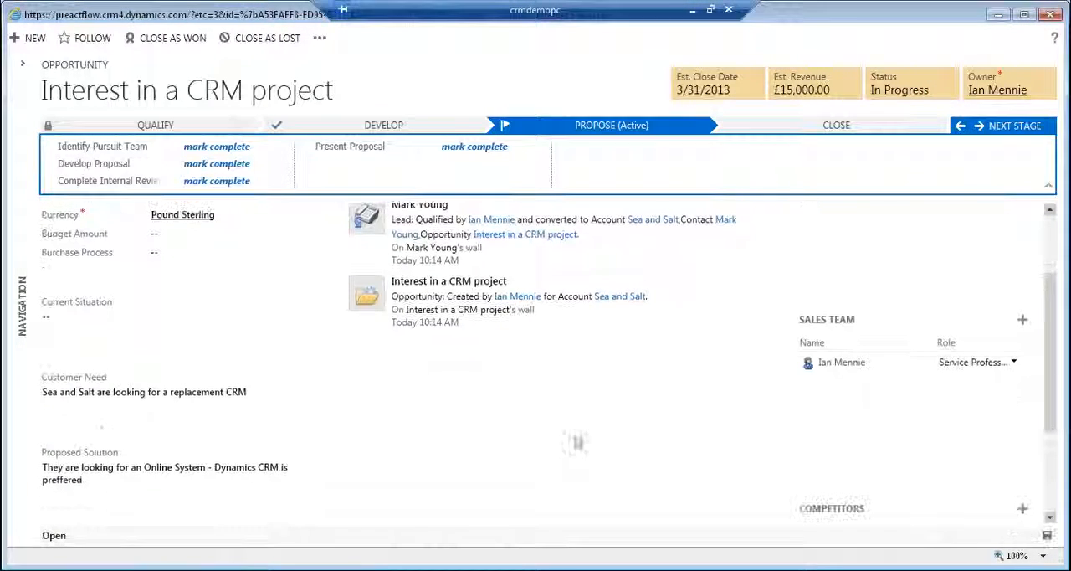
pyautogui.click(109, 472)
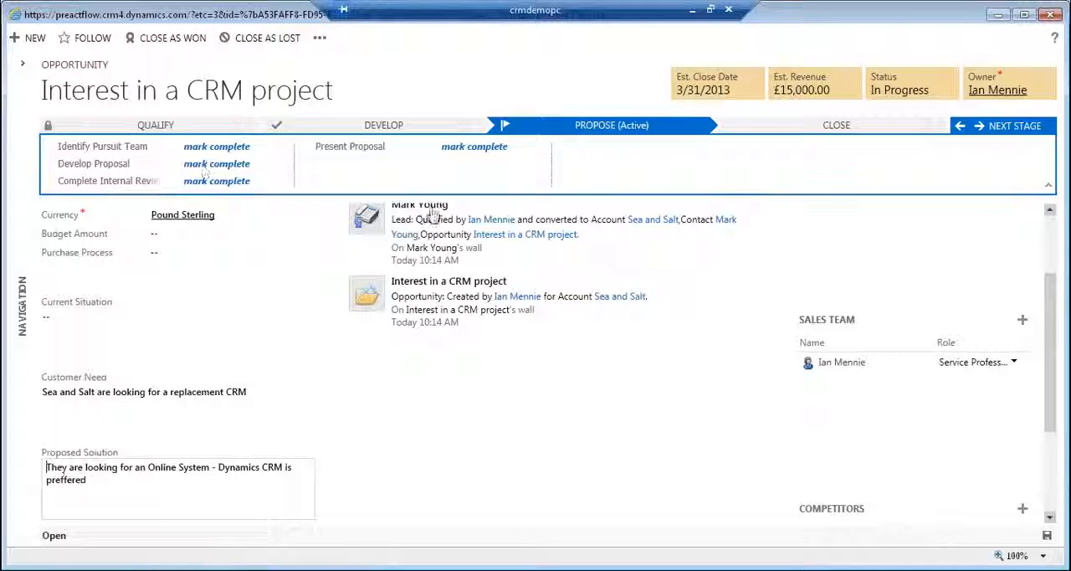
pyautogui.click(88, 408)
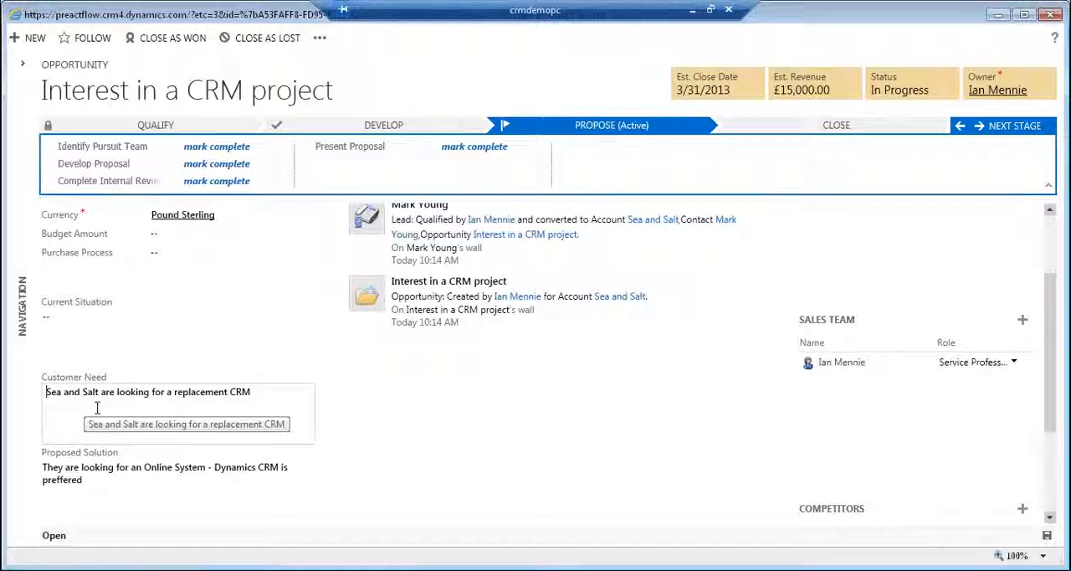
pyautogui.click(134, 475)
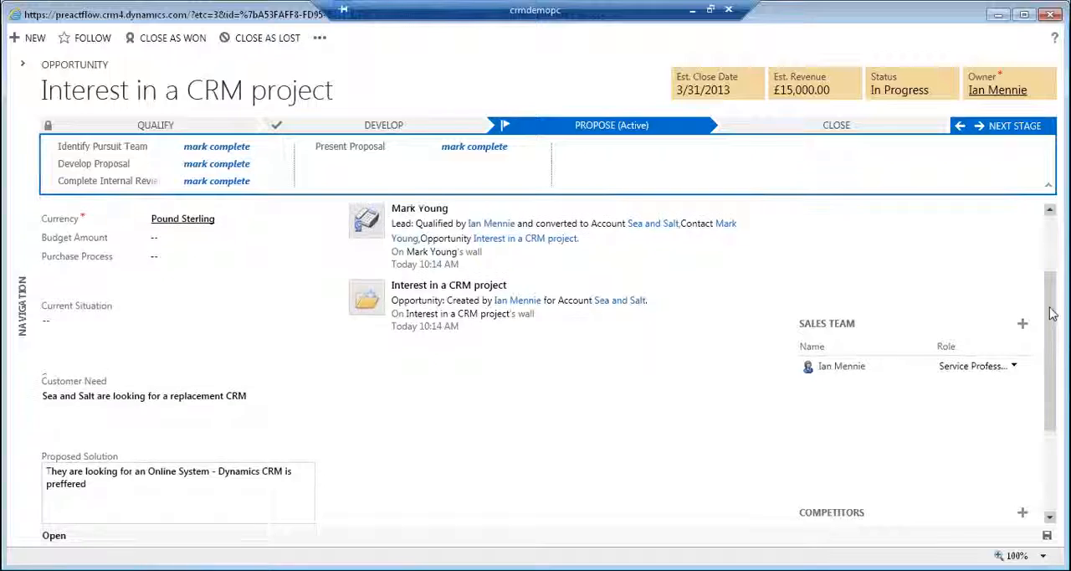
pyautogui.moveTo(1053, 319); pyautogui.dragTo(1053, 248)
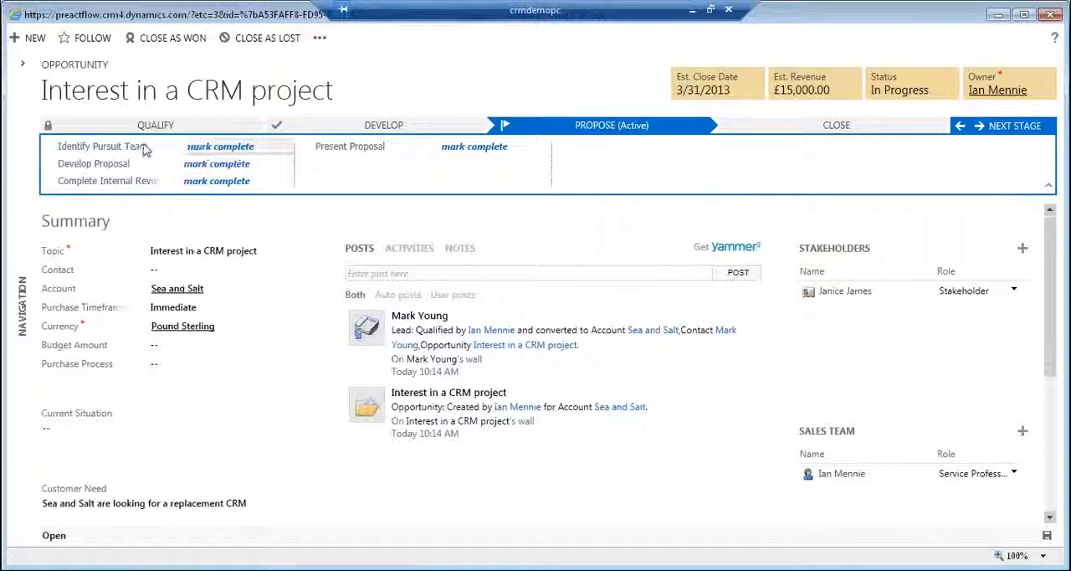
# Mark Identify Pursuit Team, Develop Proposal and Complete Internal Review as complete in the Propose stage.
pyautogui.click(216, 146)
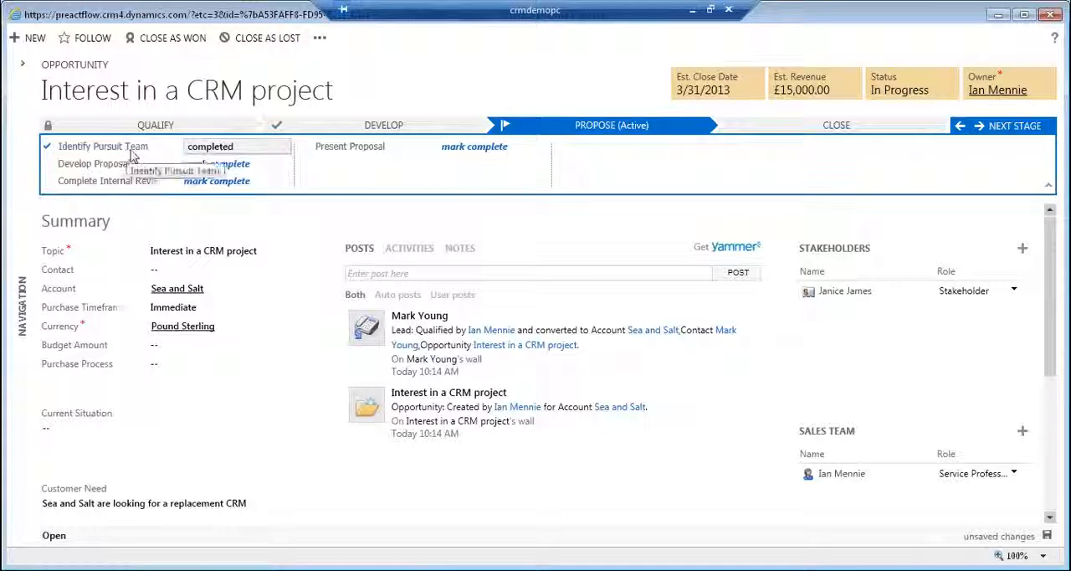
pyautogui.click(198, 164)
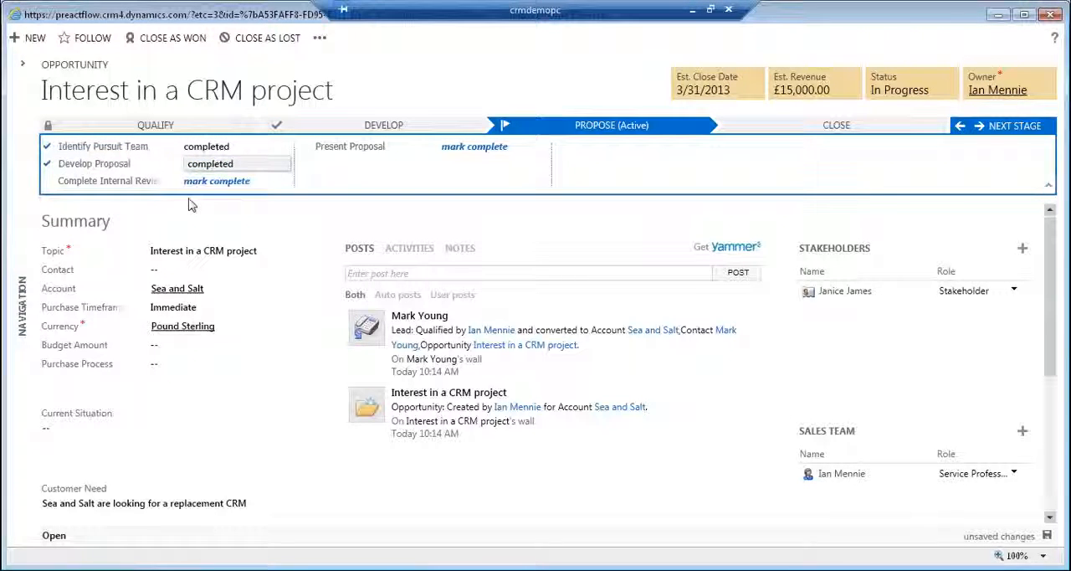
pyautogui.click(202, 181)
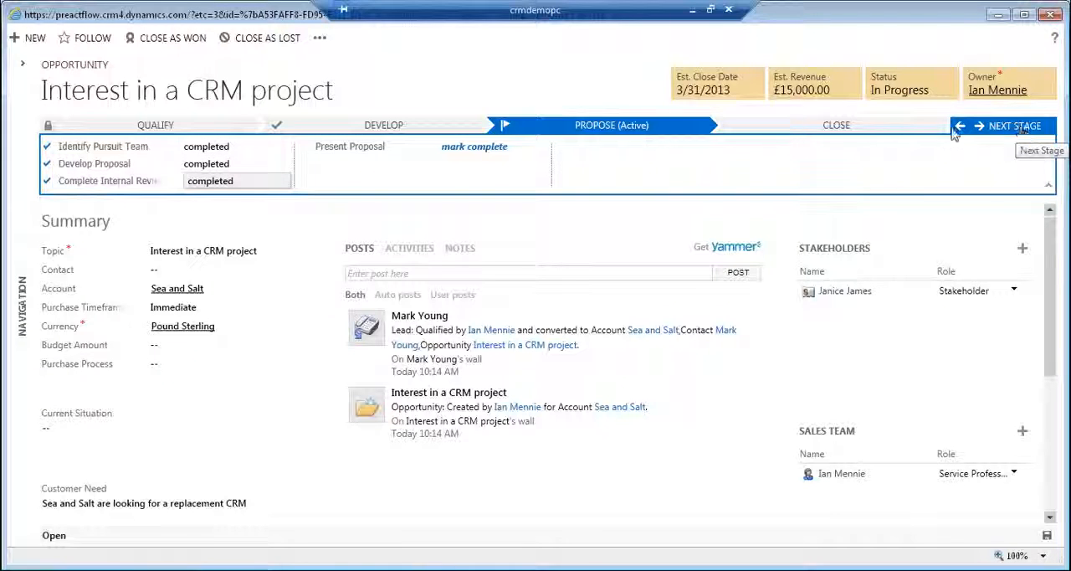
# Look through the steps of the Develop and Close stages and return to the Propose stage.
pyautogui.click(379, 132)
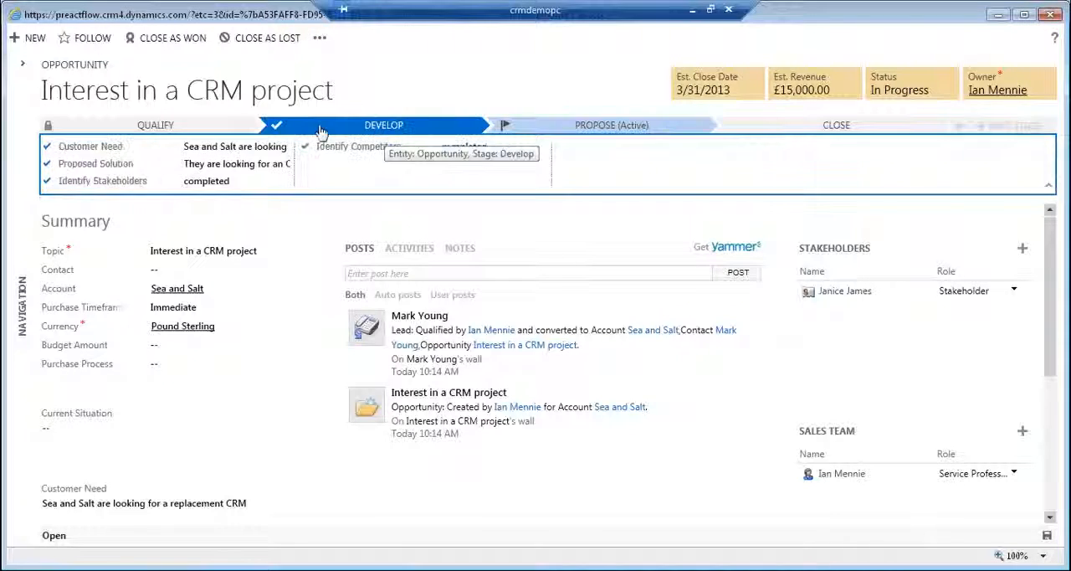
pyautogui.click(598, 132)
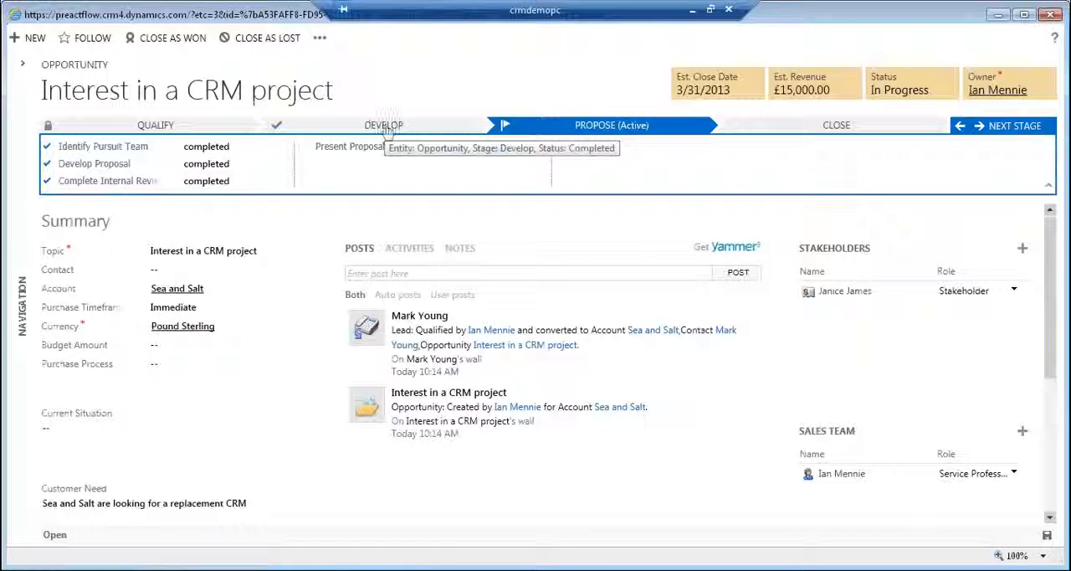
pyautogui.click(830, 129)
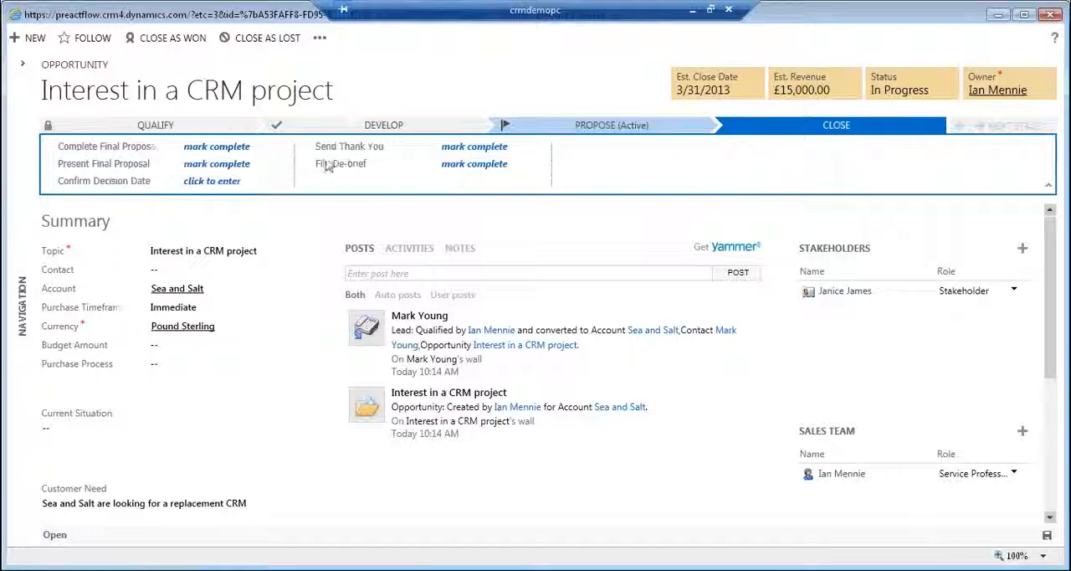
pyautogui.click(599, 132)
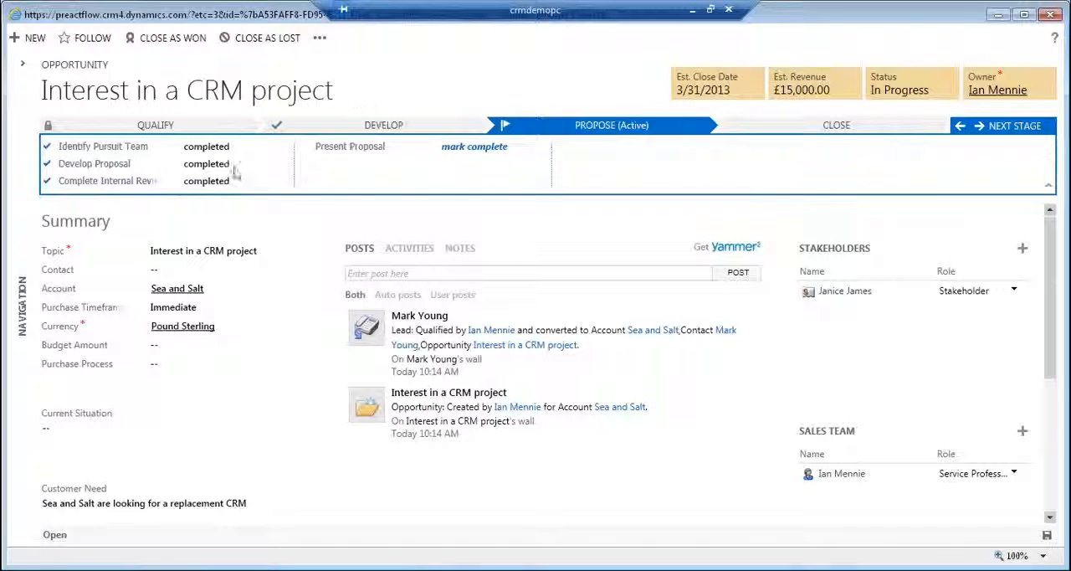
# Open the sales process for editing and examine the opportunity's stages, steps and fields.
pyautogui.click(320, 38)
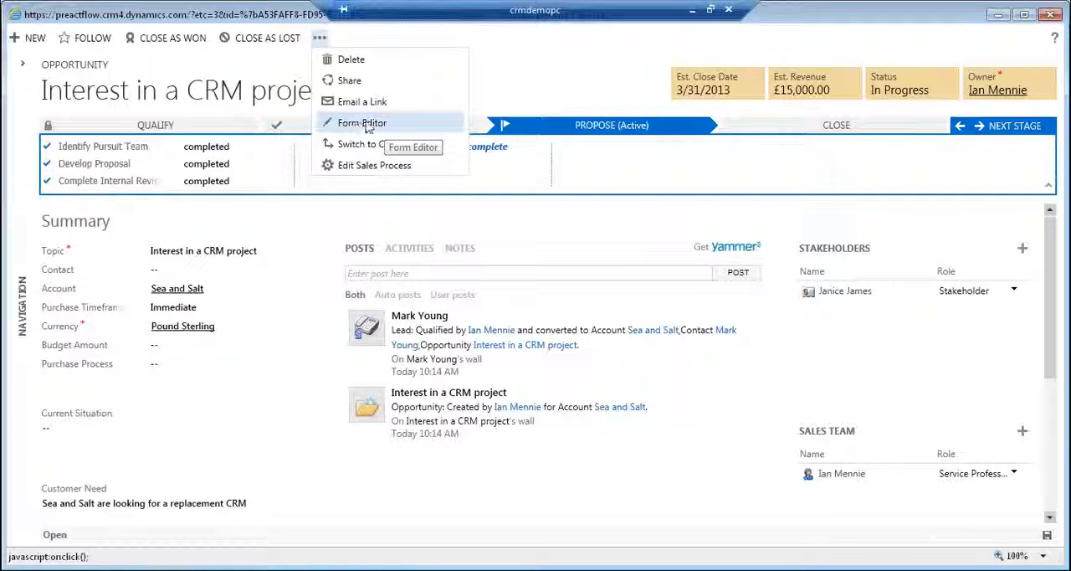
pyautogui.click(366, 125)
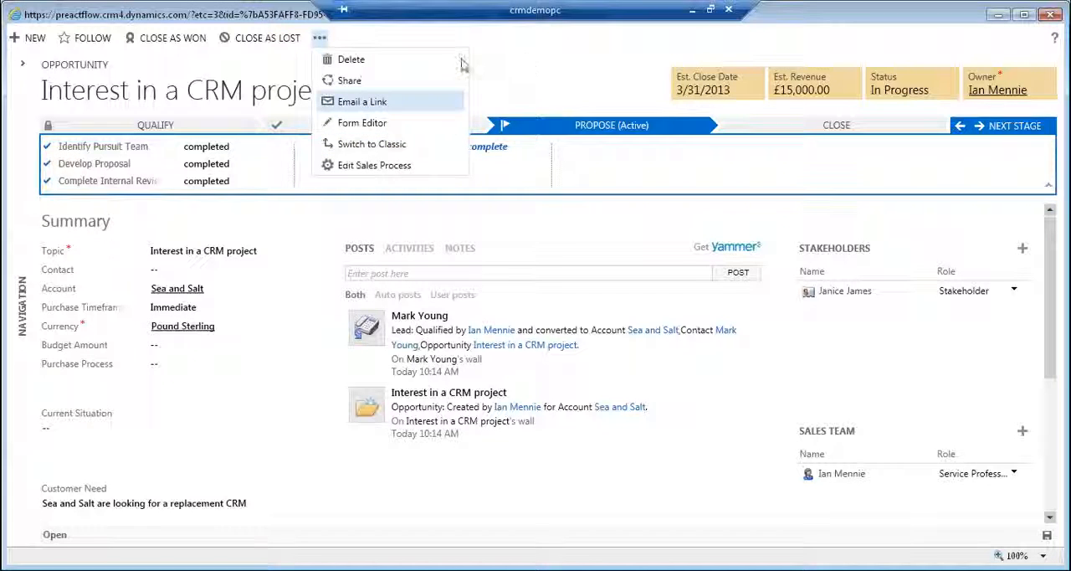
pyautogui.click(374, 171)
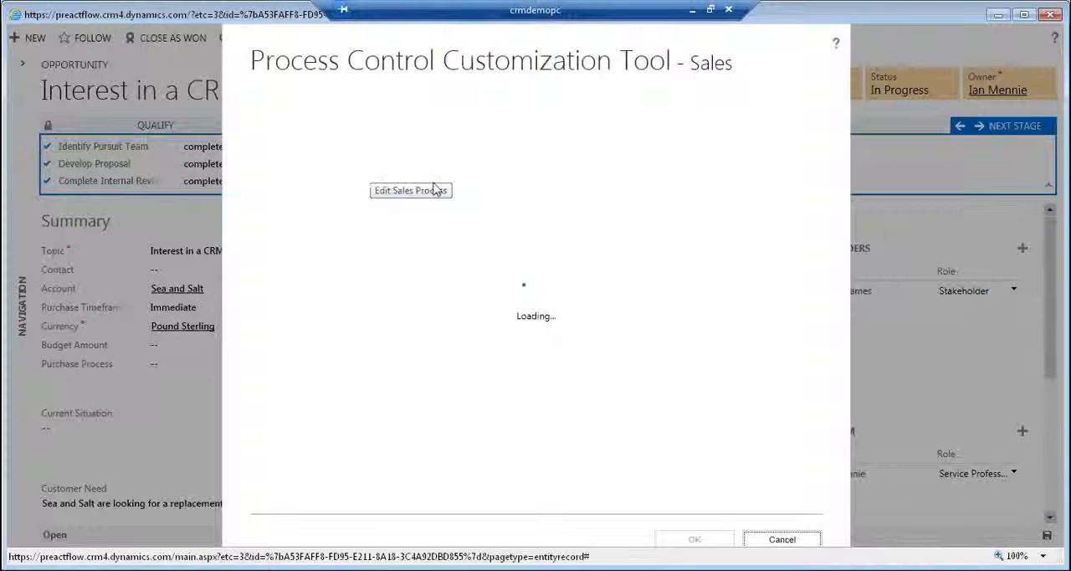
pyautogui.click(435, 189)
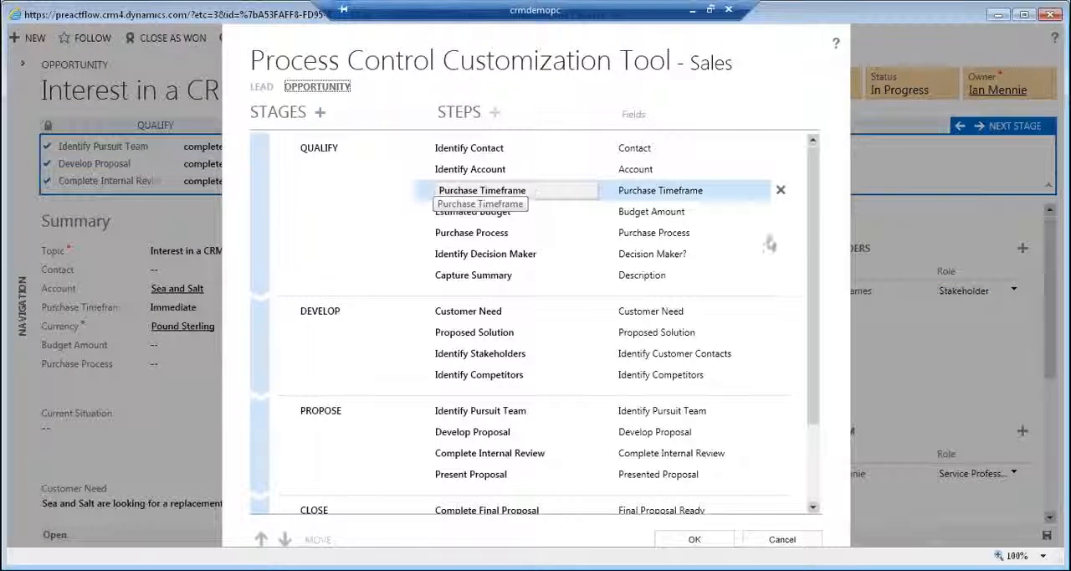
pyautogui.scroll(-3, 823, 276)
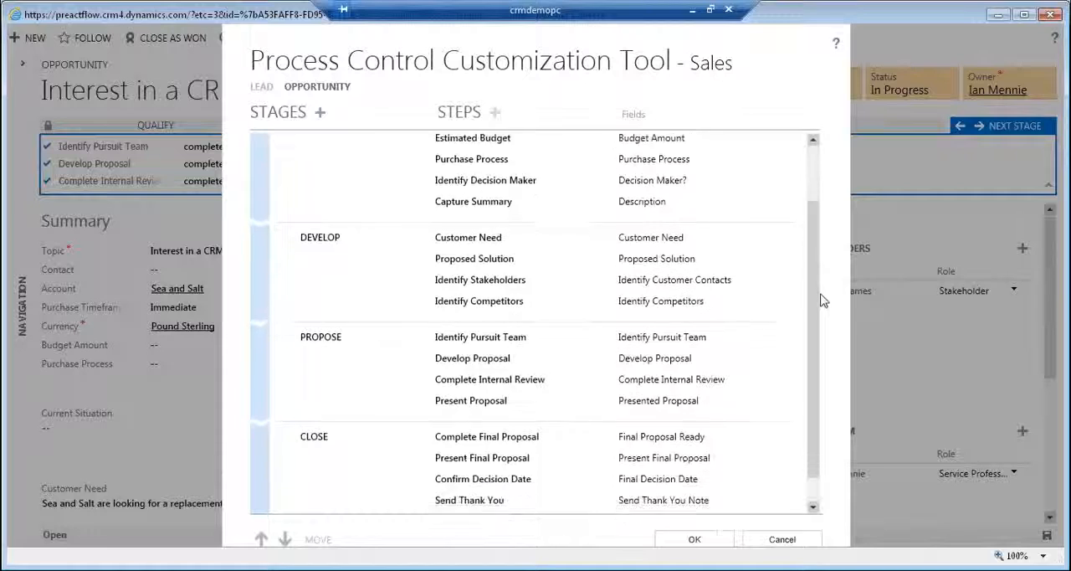
pyautogui.moveTo(820, 299); pyautogui.dragTo(832, 182)
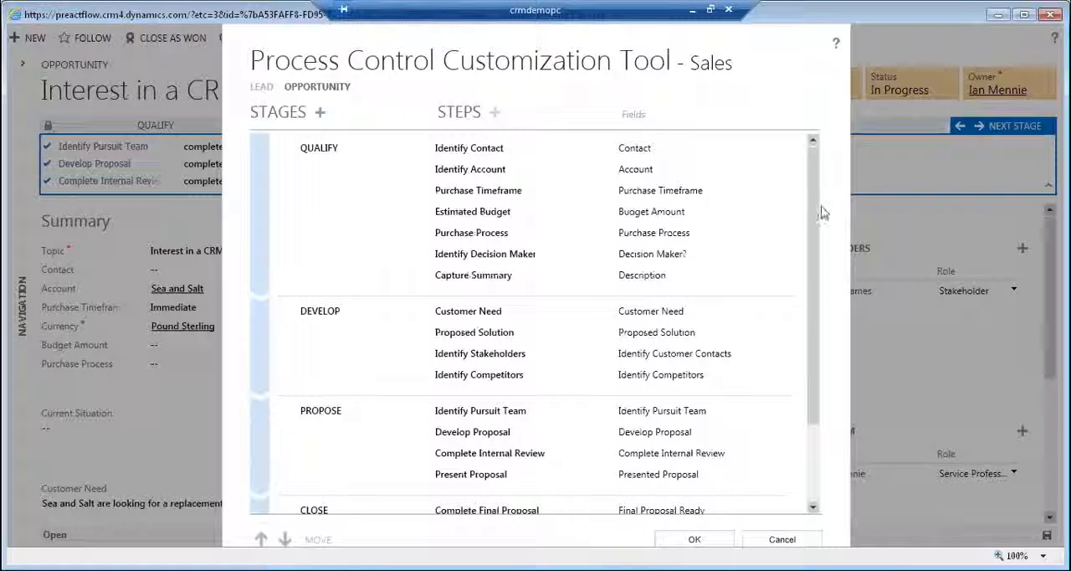
pyautogui.moveTo(822, 214); pyautogui.dragTo(820, 263)
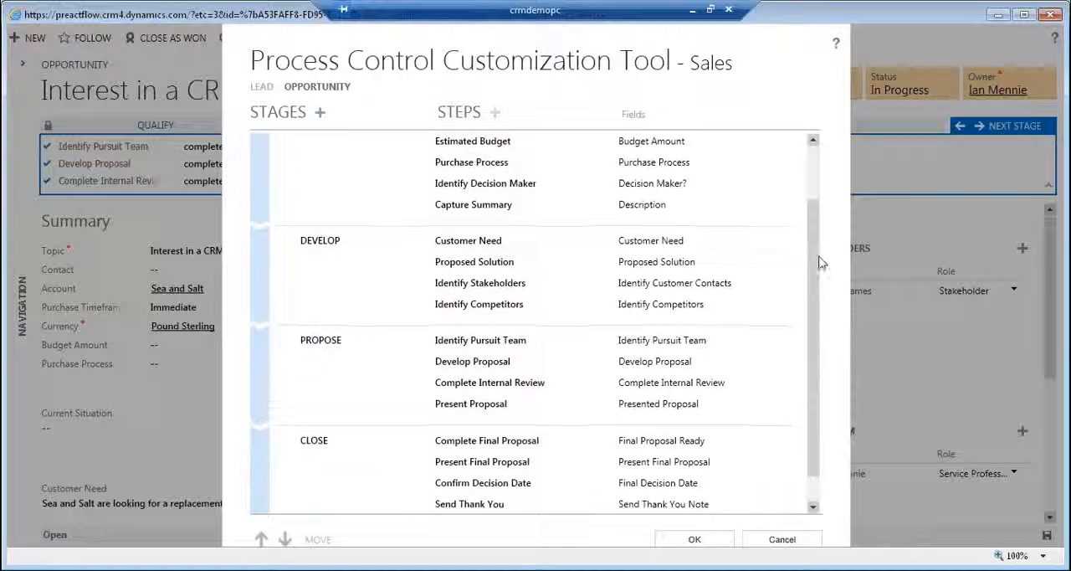
pyautogui.scroll(2, 820, 263)
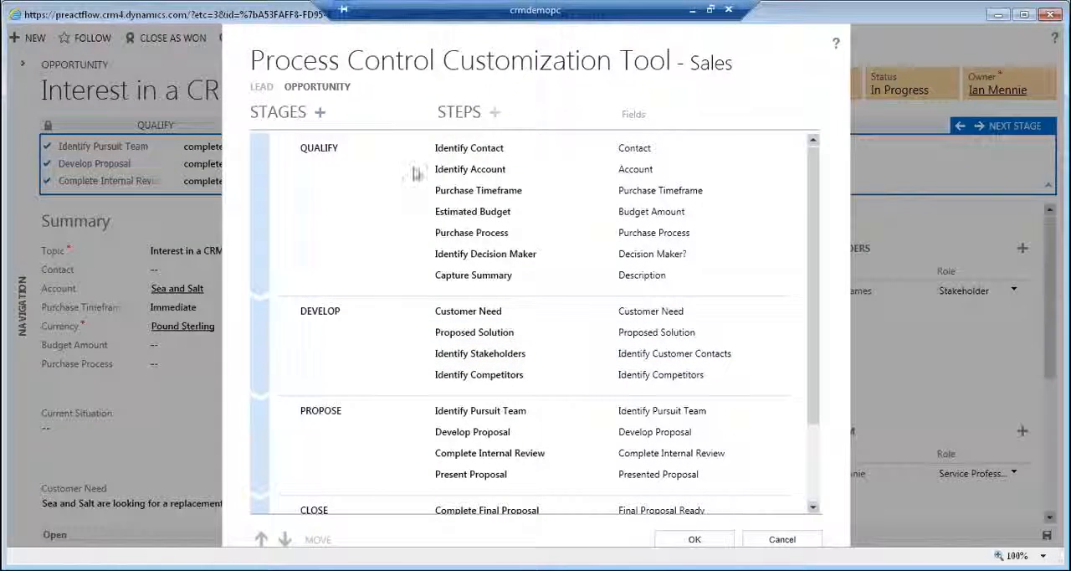
# Add a step named "Confirm Budget" to the opportunity's Propose stage.
pyautogui.click(351, 349)
pyautogui.click(413, 459)
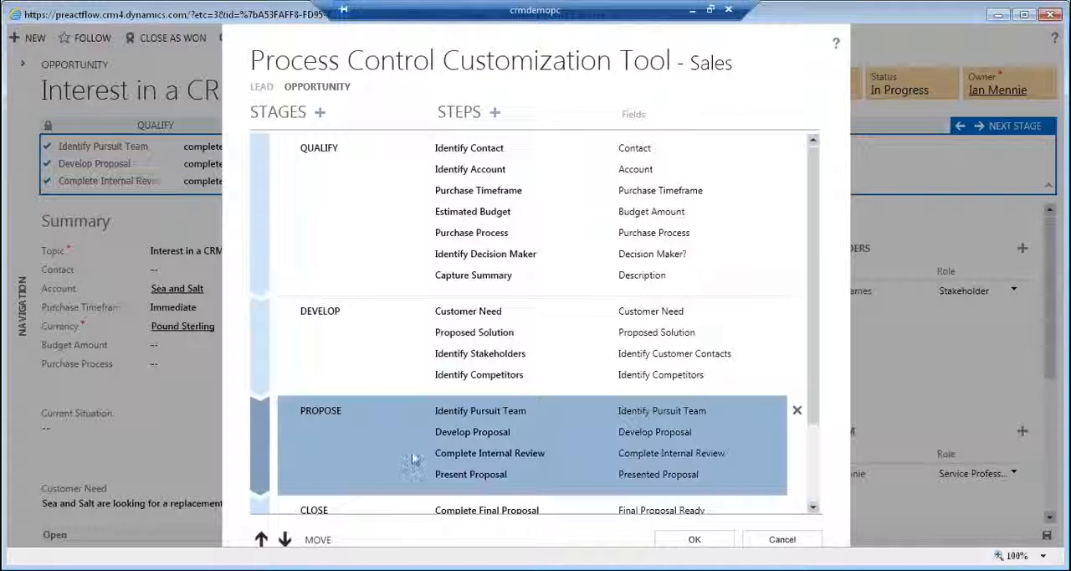
pyautogui.click(495, 113)
pyautogui.press('BackSpace')
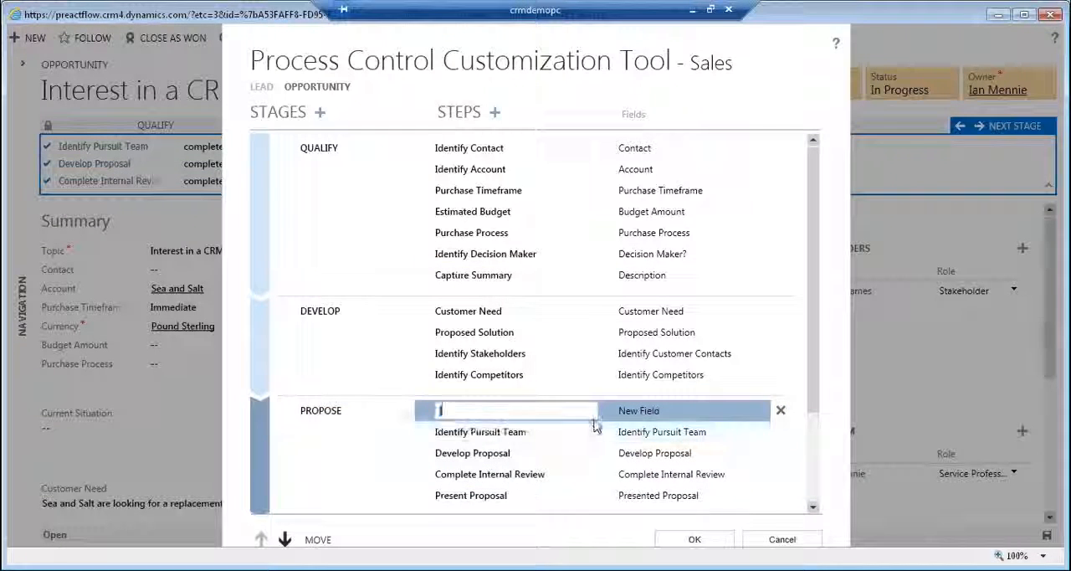
pyautogui.write('Identi')
pyautogui.press('BackSpace')
pyautogui.press('BackSpace')
pyautogui.press('BackSpace')
pyautogui.press('BackSpace')
pyautogui.press('BackSpace')
pyautogui.press('BackSpace')
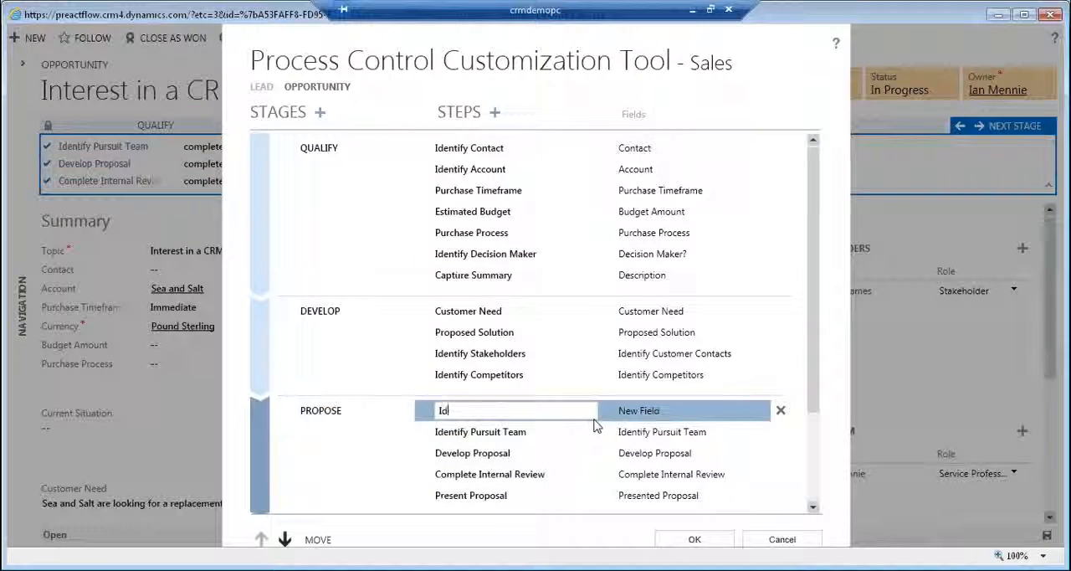
pyautogui.write('Confirm Budget')
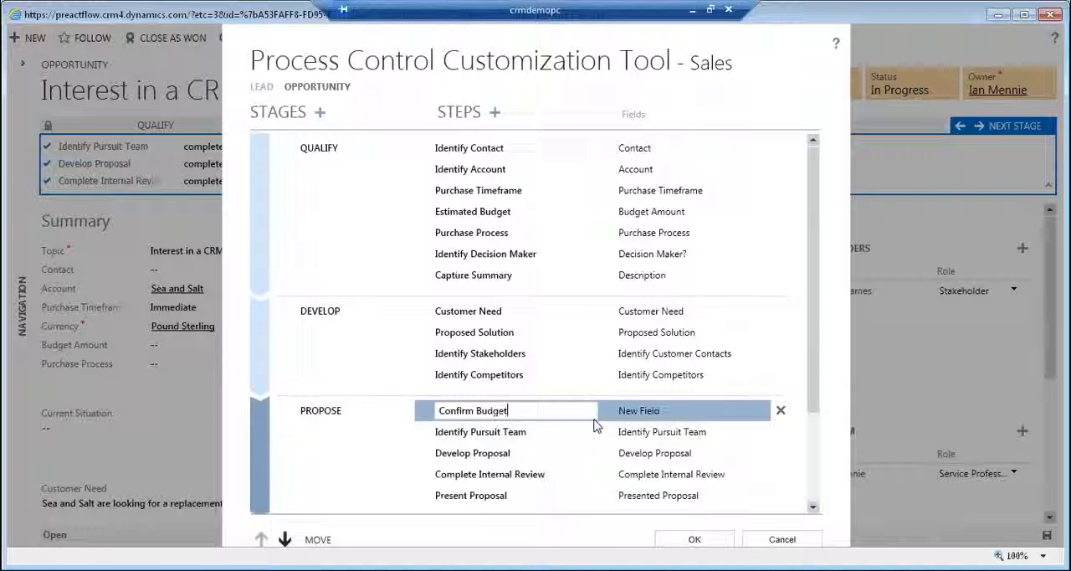
# Link the Confirm Budget step to the Budget Amount field, keep it first in the Propose stage and save the sales process.
pyautogui.click(744, 415)
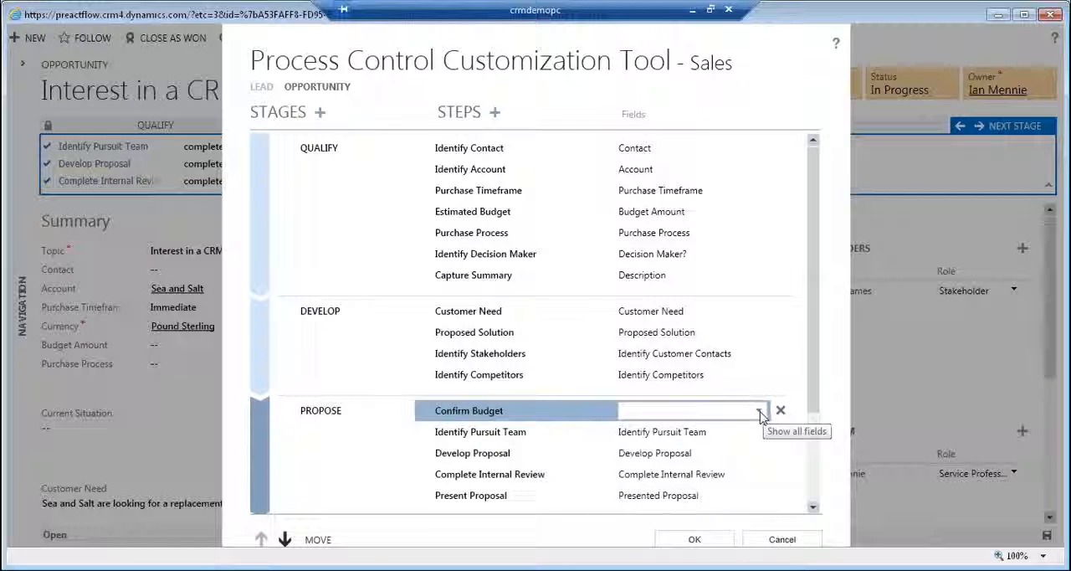
pyautogui.click(759, 412)
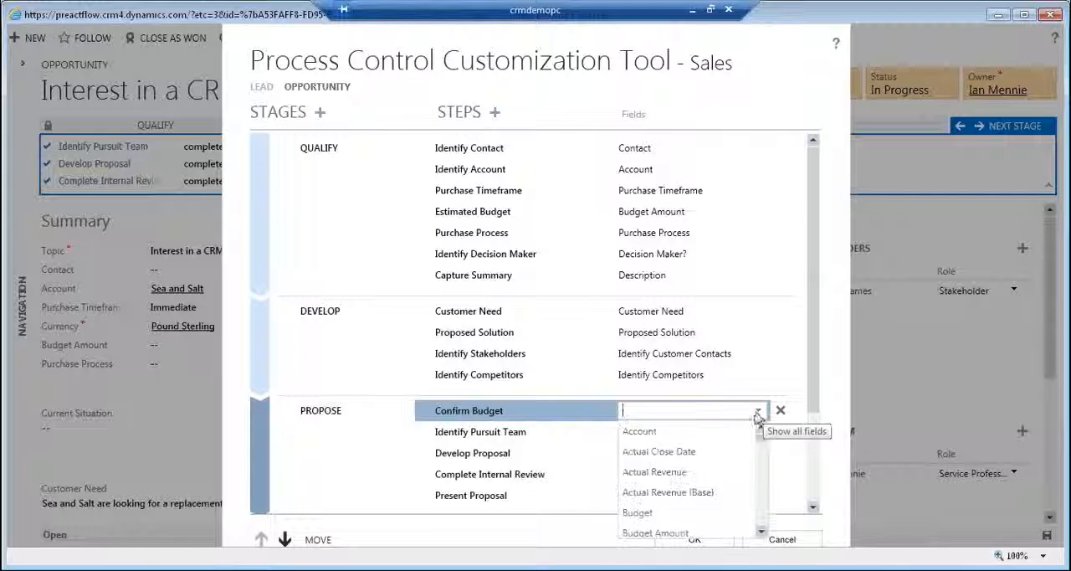
pyautogui.click(691, 534)
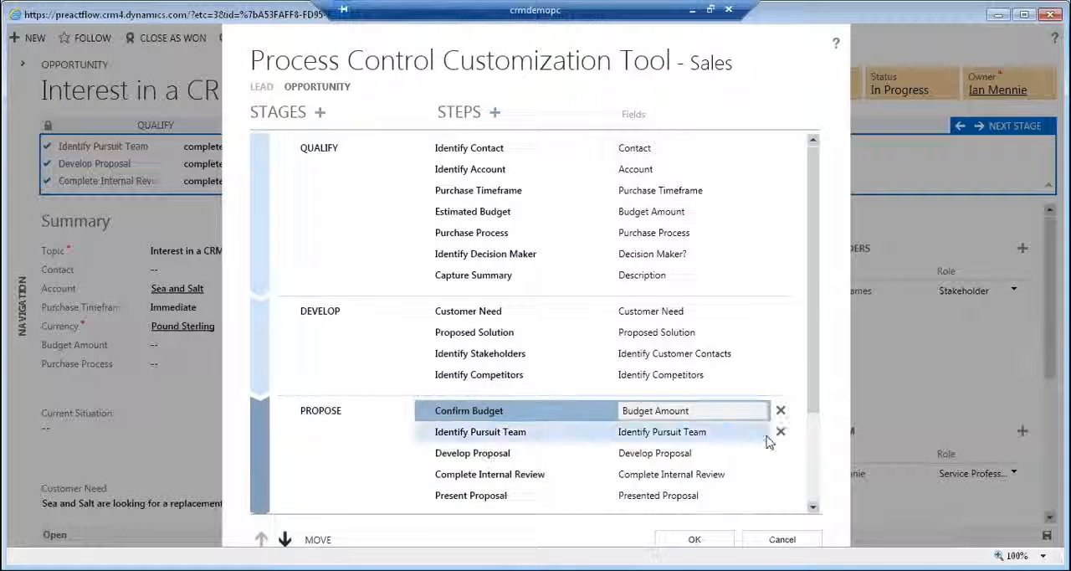
pyautogui.click(285, 540)
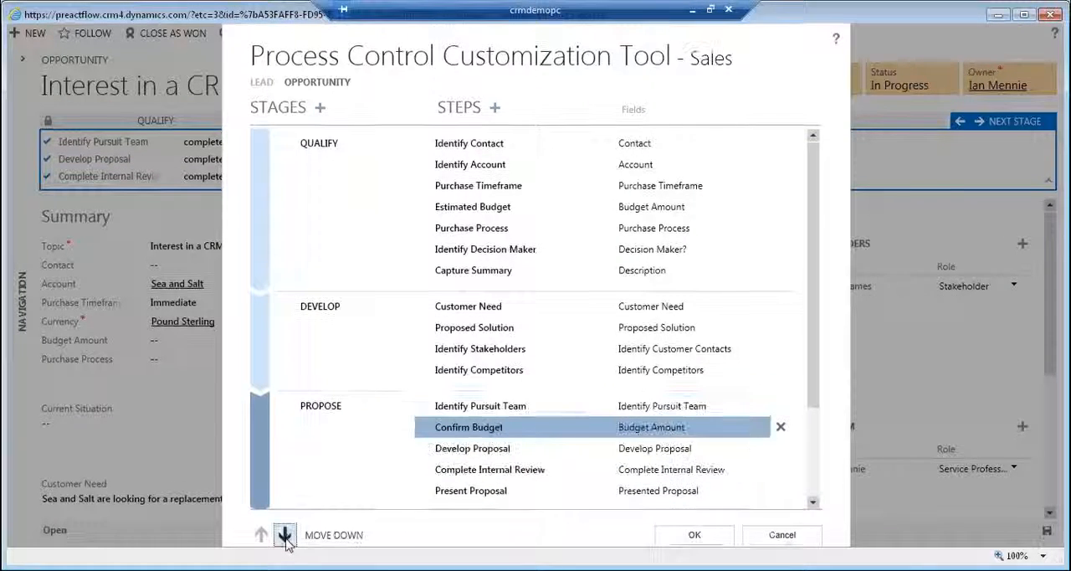
pyautogui.click(262, 532)
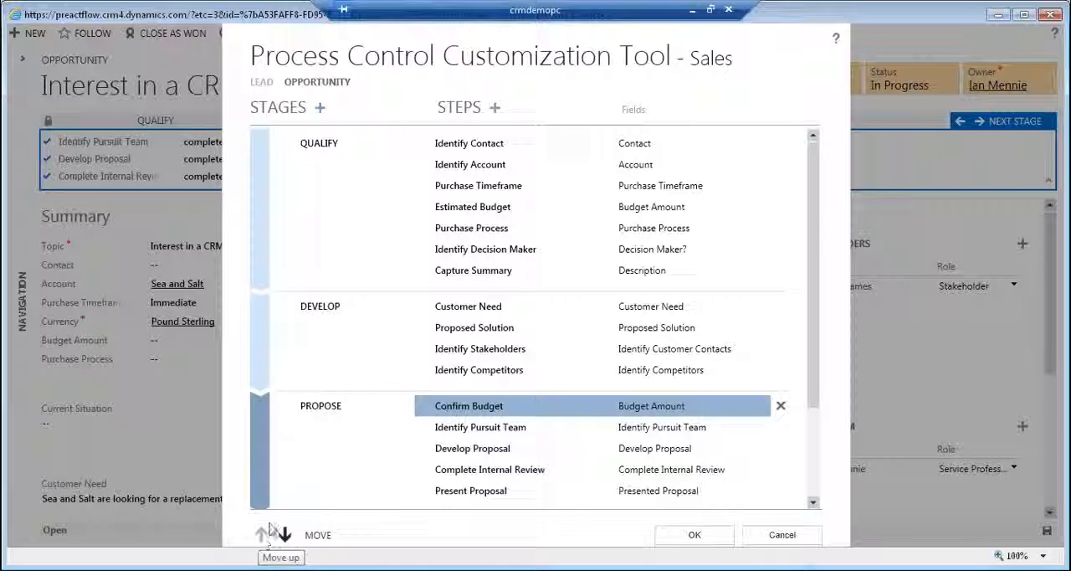
pyautogui.click(694, 538)
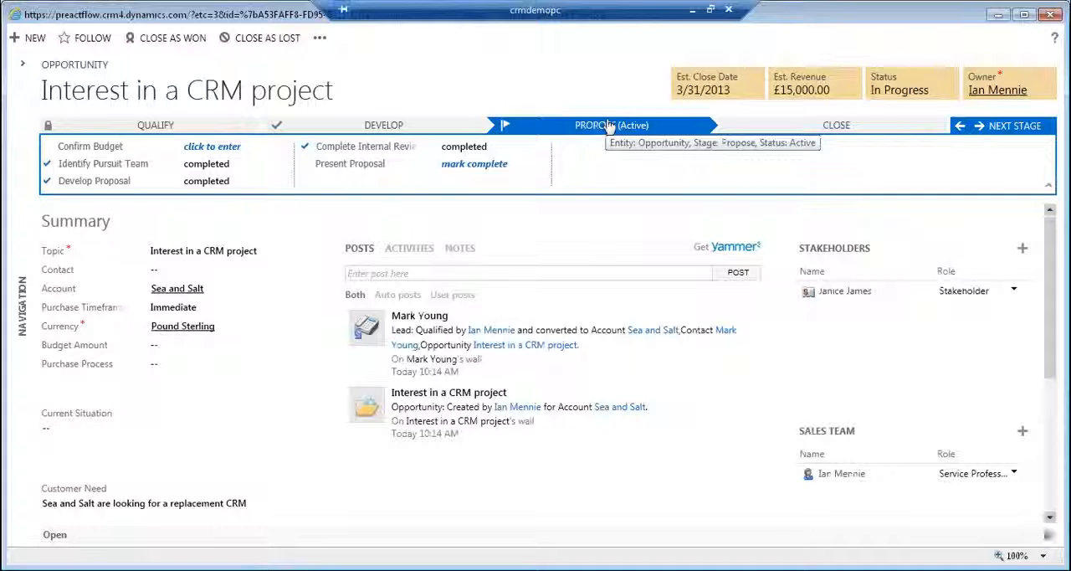
# Enter 15000 as the Confirm Budget value in the opportunity's Propose stage.
pyautogui.click(219, 148)
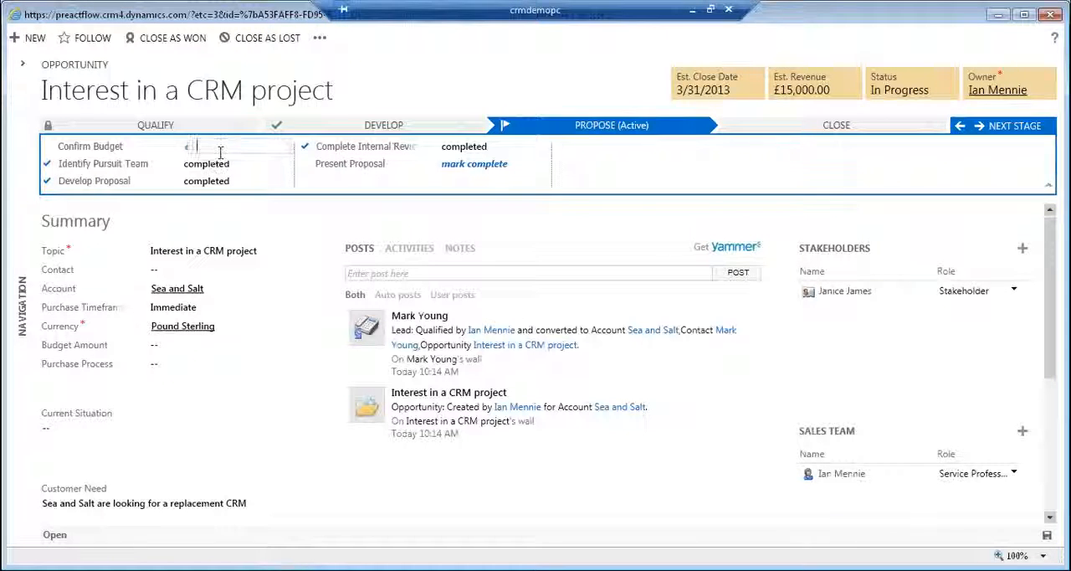
pyautogui.write('15000')
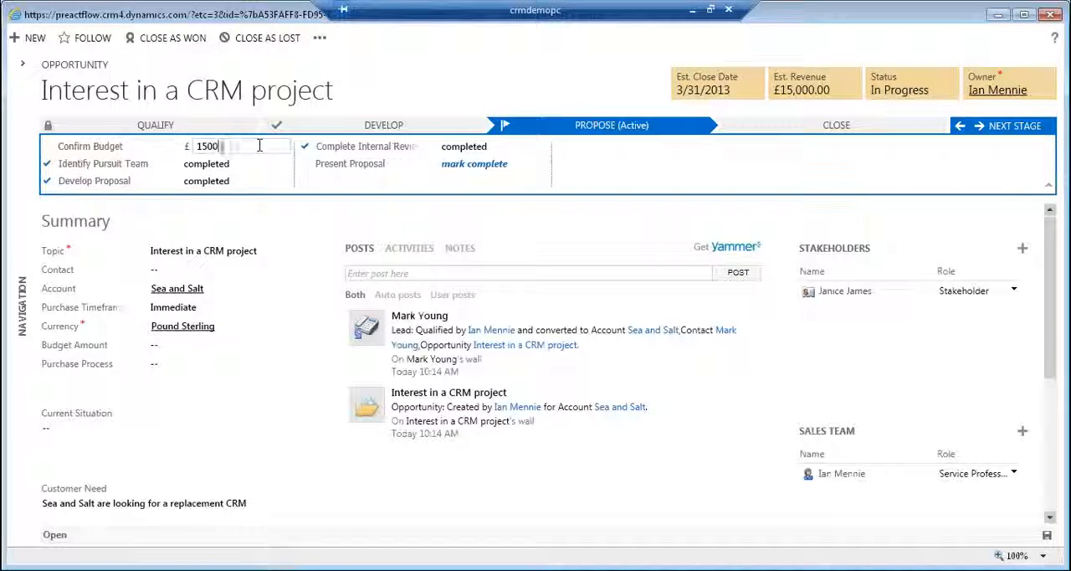
pyautogui.click(449, 101)
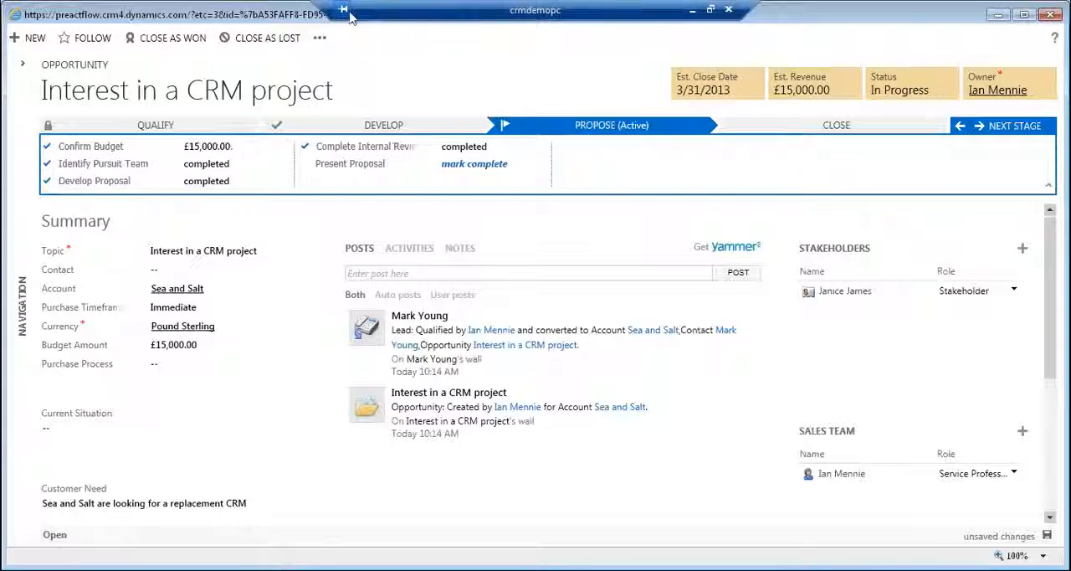
pyautogui.click(321, 38)
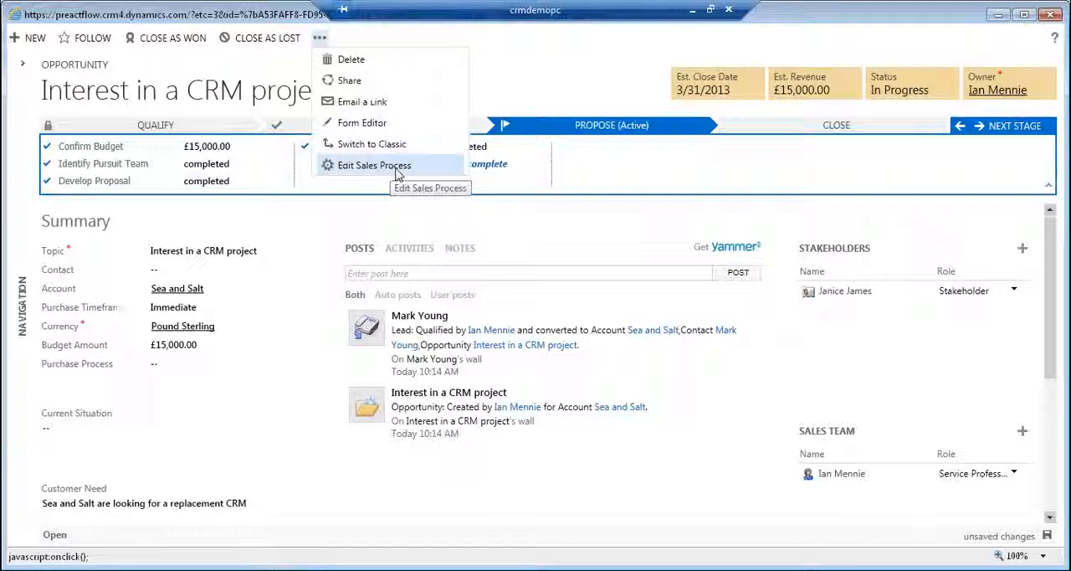
pyautogui.click(494, 80)
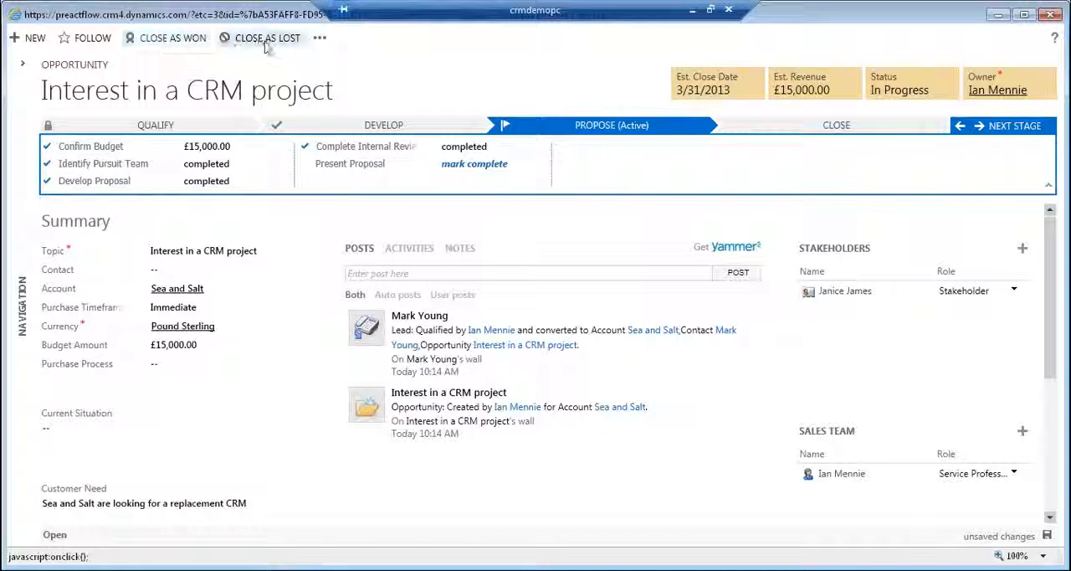
# Close the opportunity as won with the description "they are proceeding to project delivery".
pyautogui.click(167, 42)
pyautogui.click(271, 291)
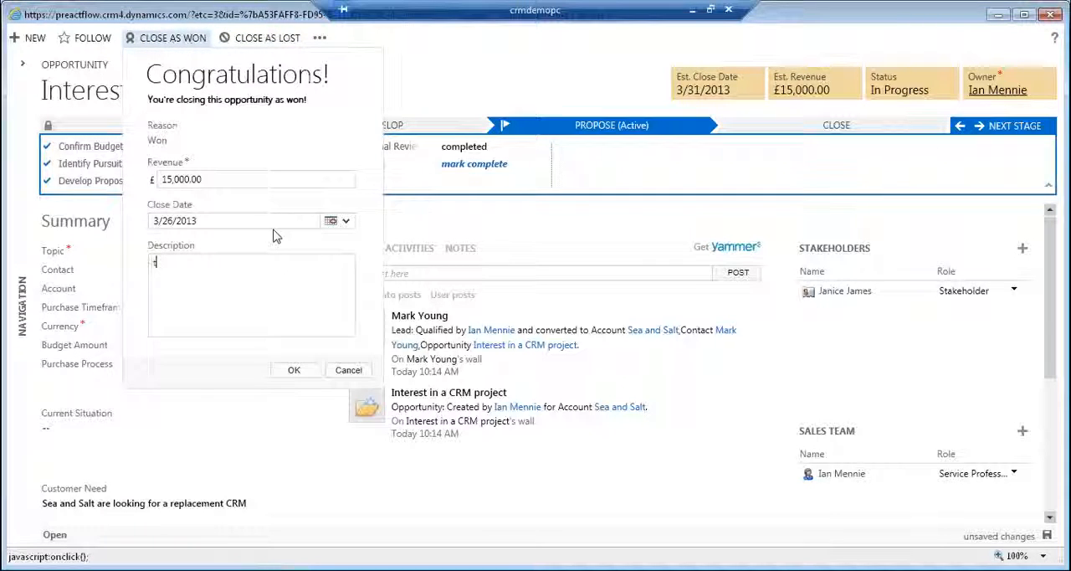
pyautogui.write('they are p')
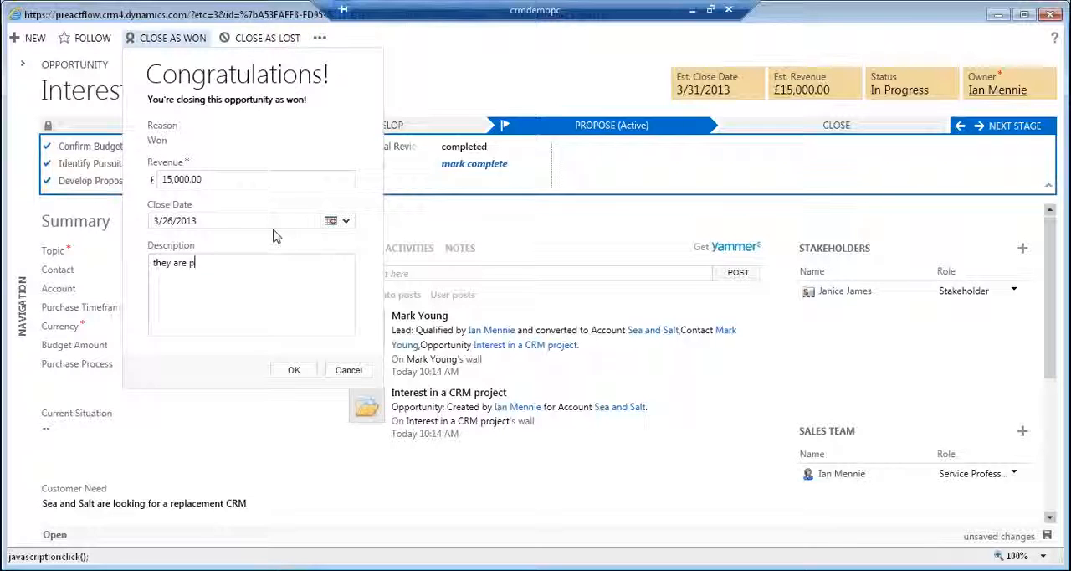
pyautogui.write('osc')
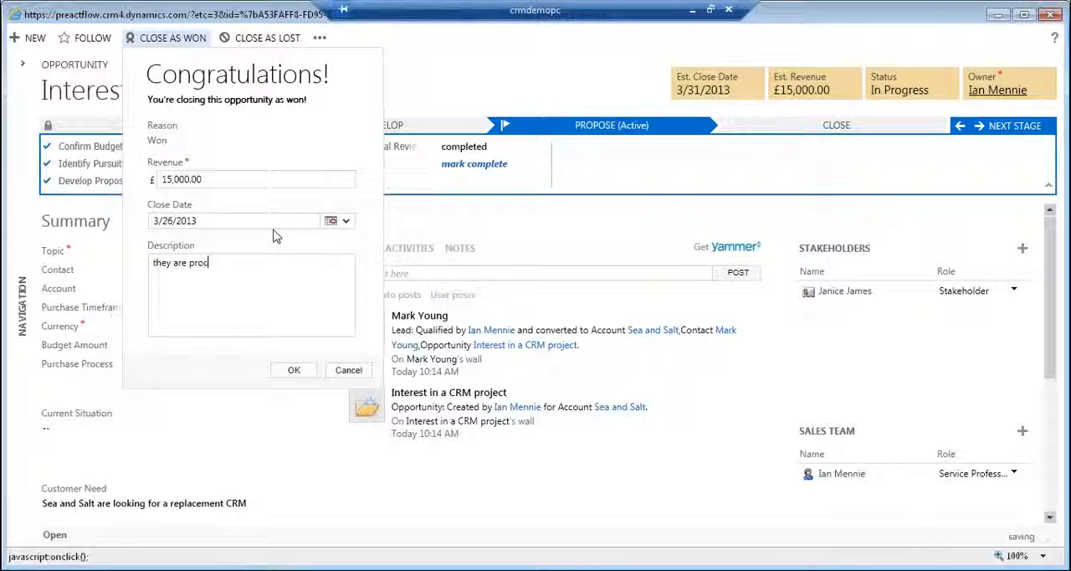
pyautogui.write('eeding to s')
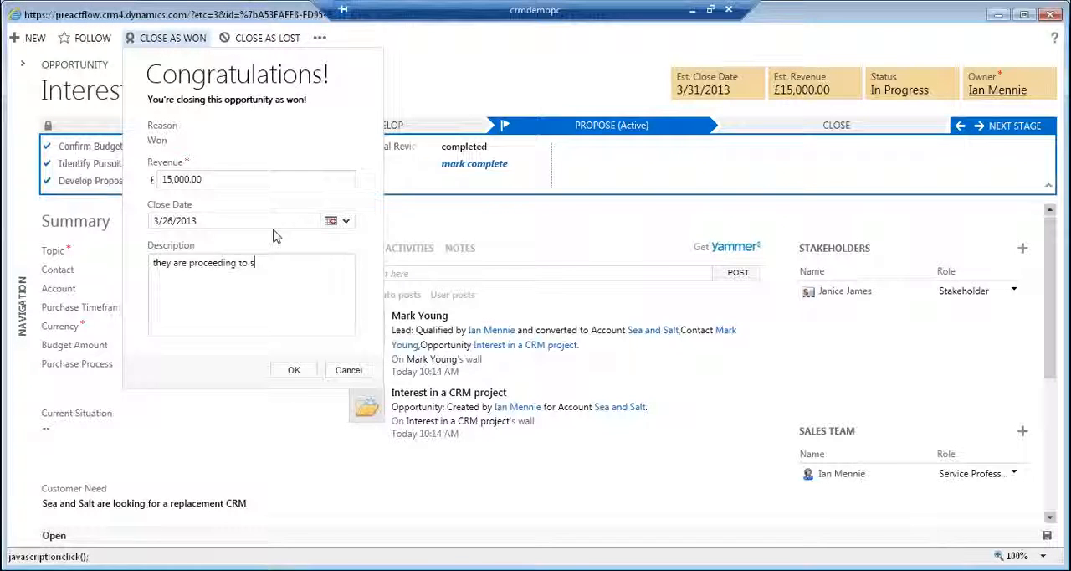
pyautogui.press('BackSpace')
pyautogui.write('a')
pyautogui.write('roject celiver')
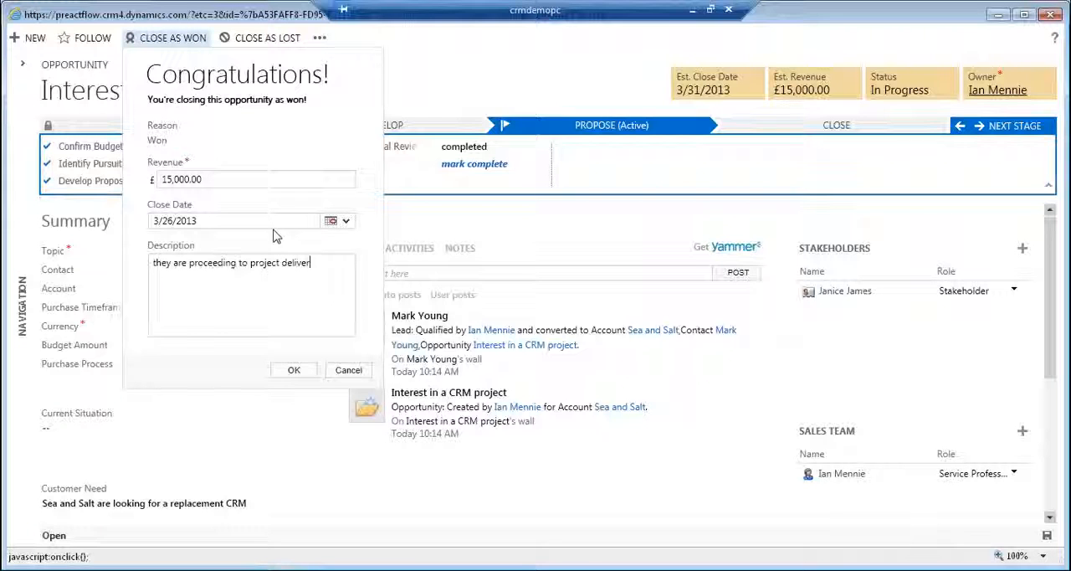
pyautogui.write('y')
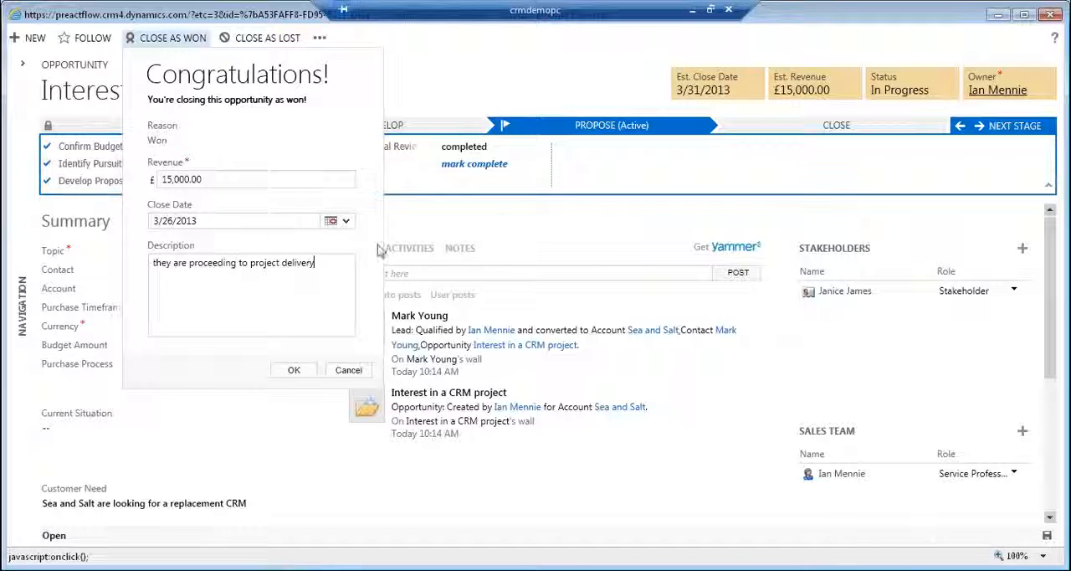
pyautogui.click(293, 370)
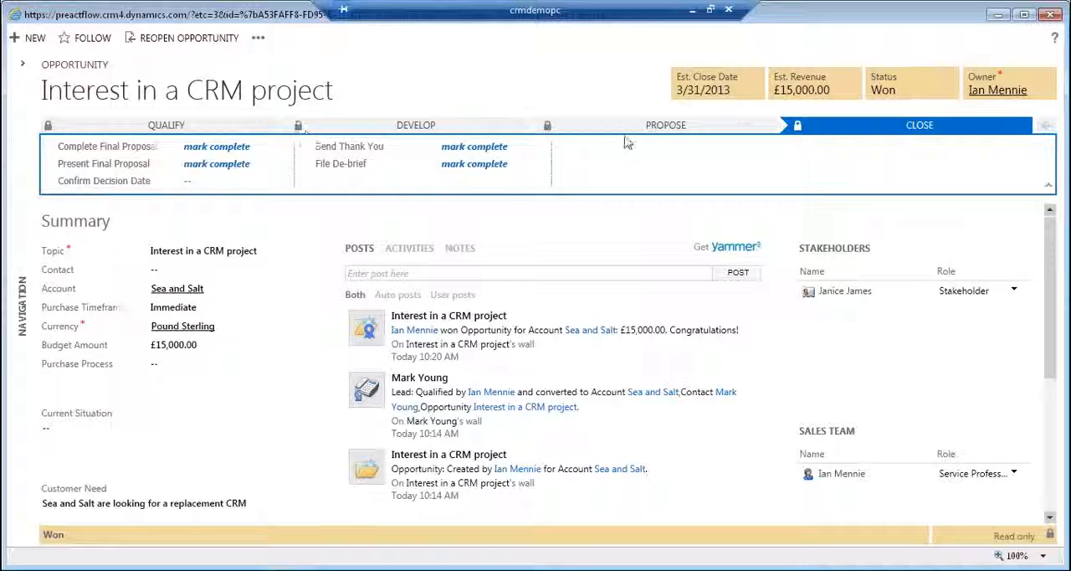
# Switch the won opportunity to the classic form and look through its summary details.
pyautogui.click(166, 126)
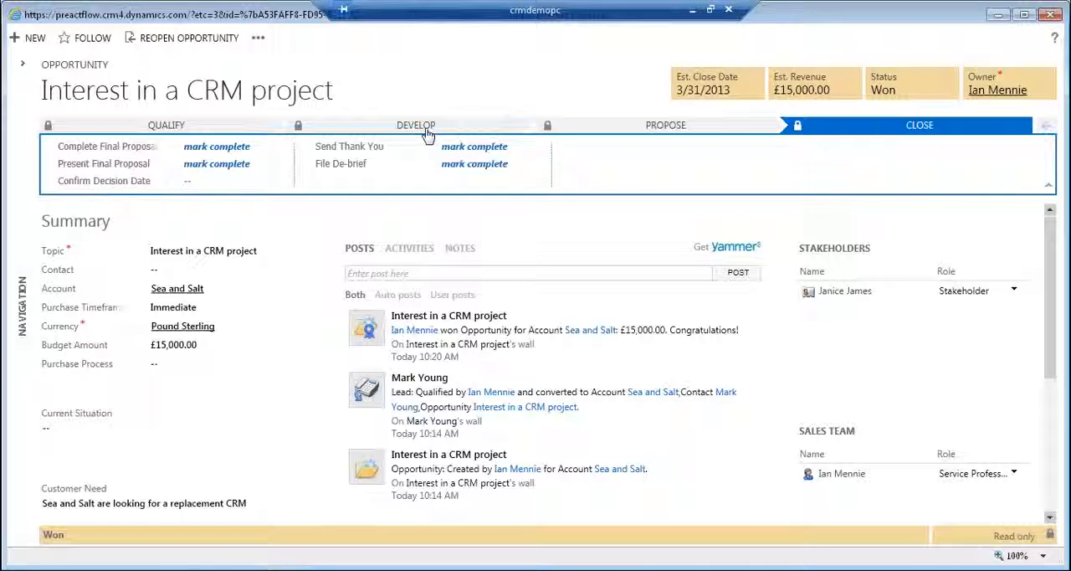
pyautogui.click(257, 38)
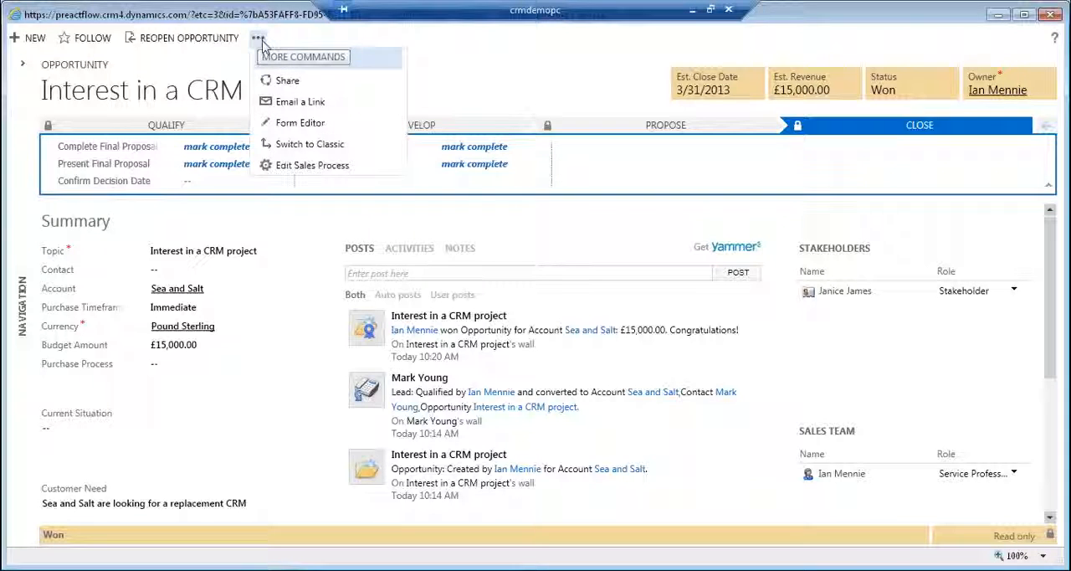
pyautogui.click(330, 146)
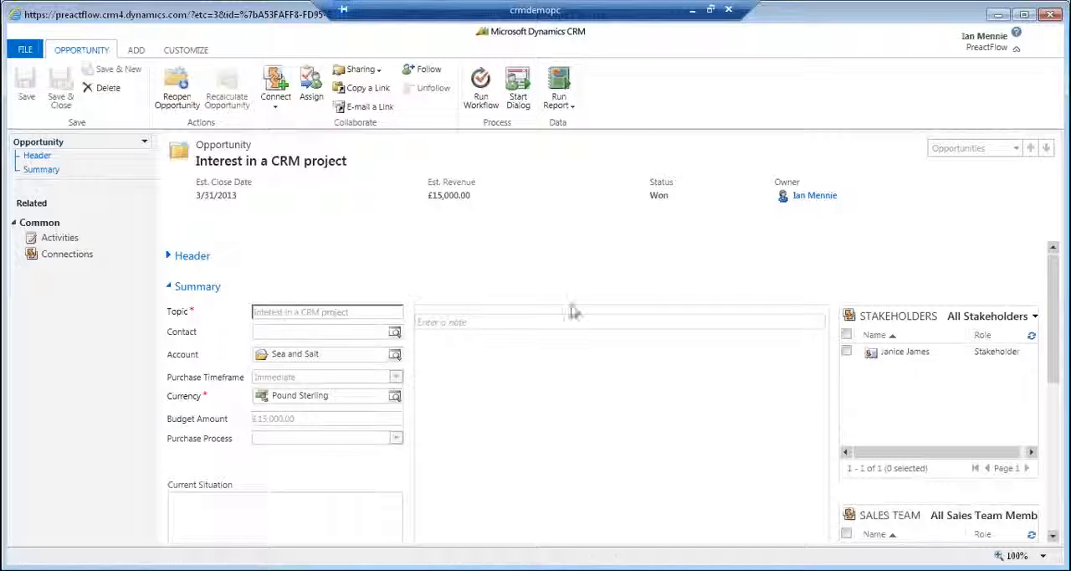
pyautogui.scroll(-3, 1056, 316)
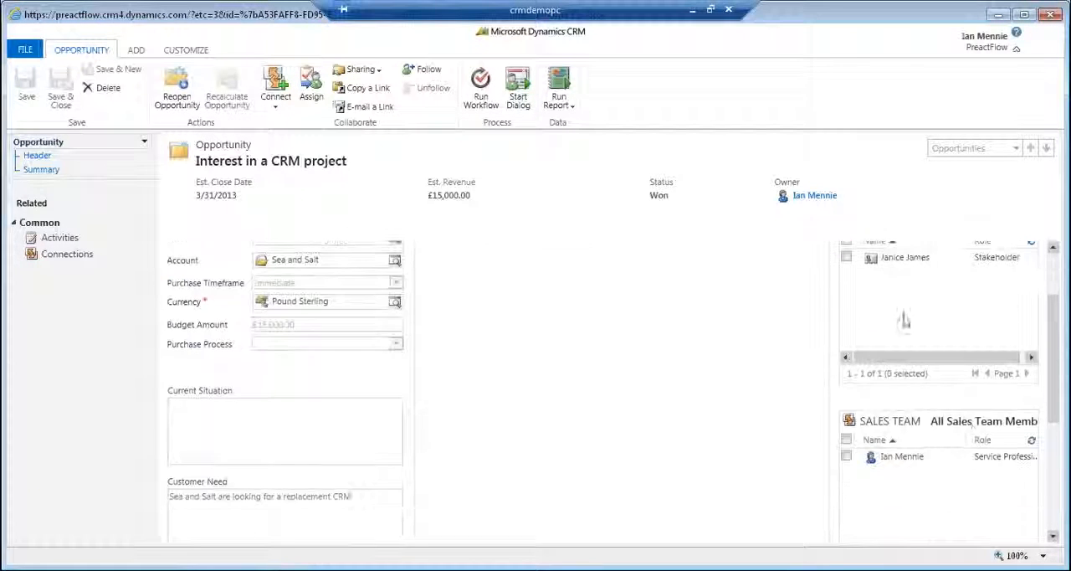
pyautogui.scroll(-3, 1016, 394)
pyautogui.scroll(6, 186, 402)
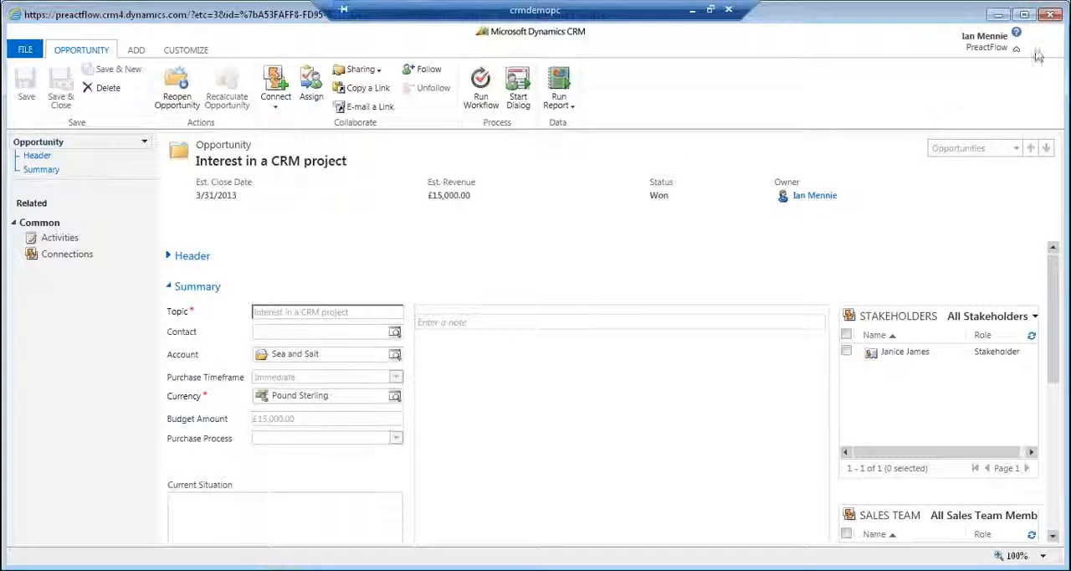
# Close the opportunity record and show the Closed Opportunities view of the opportunities list.
pyautogui.click(1051, 15)
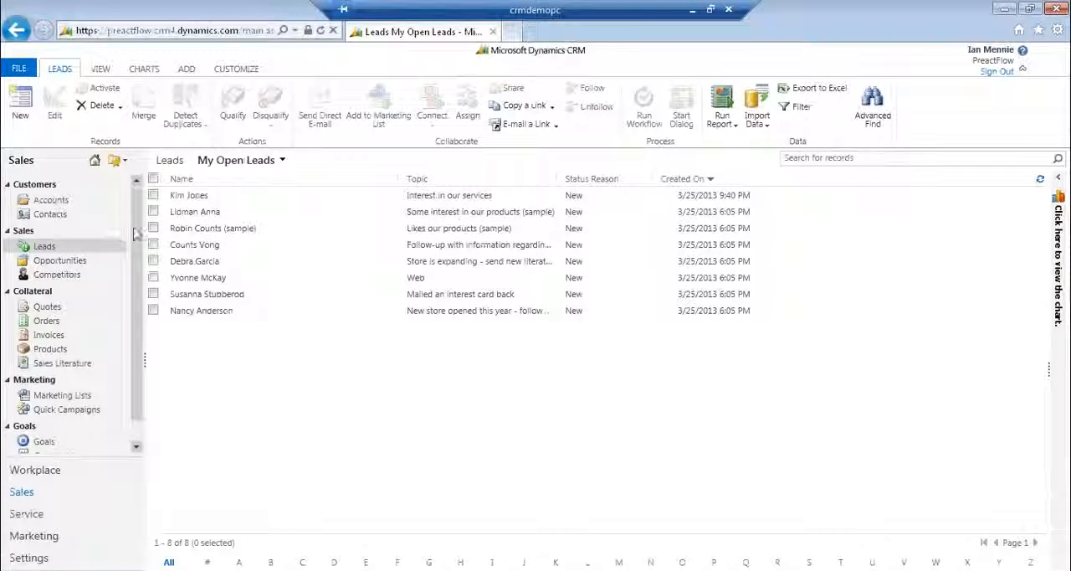
pyautogui.click(84, 261)
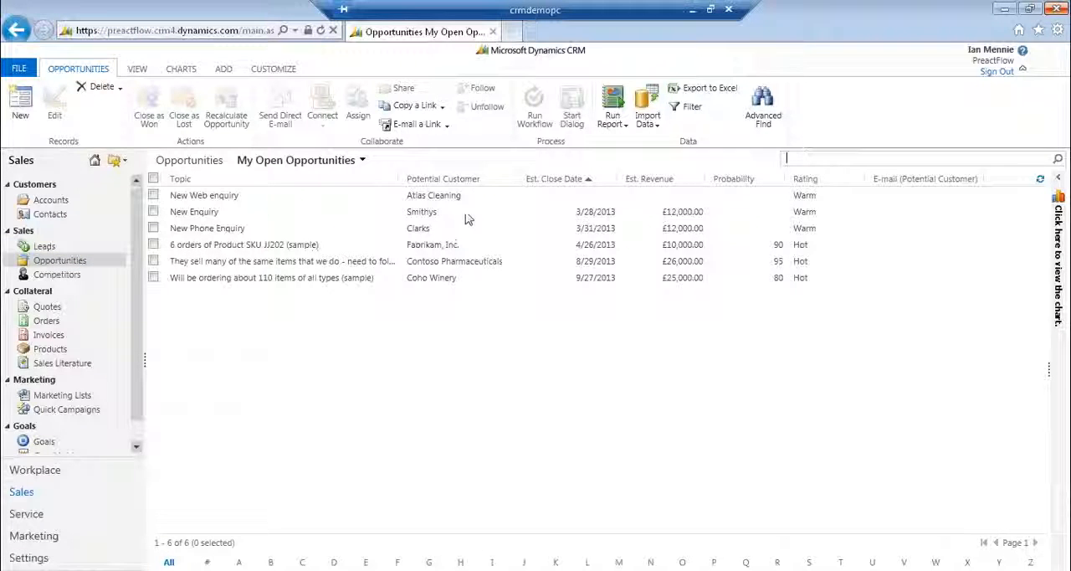
pyautogui.click(318, 161)
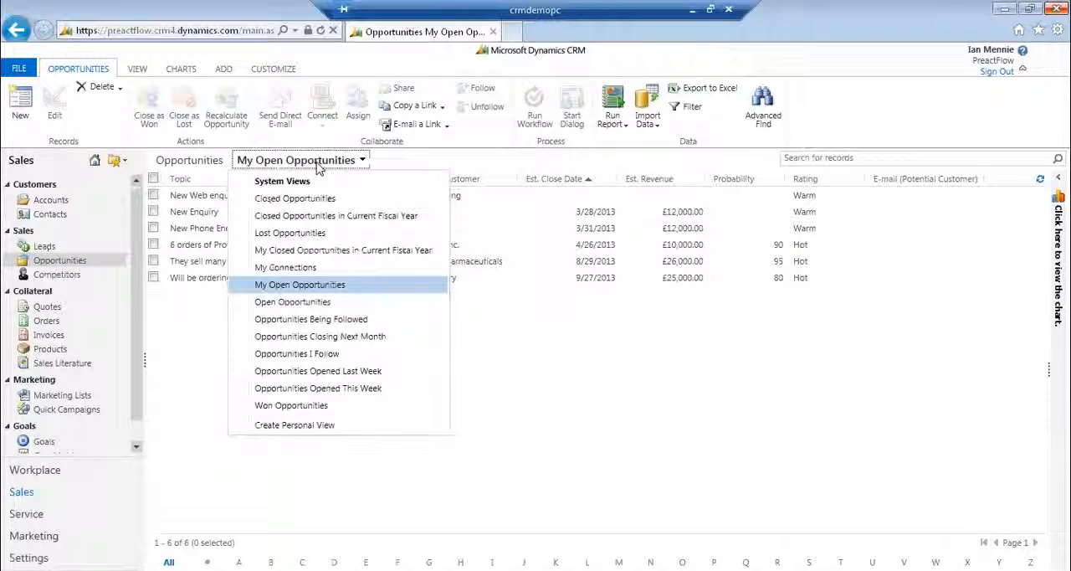
pyautogui.click(253, 198)
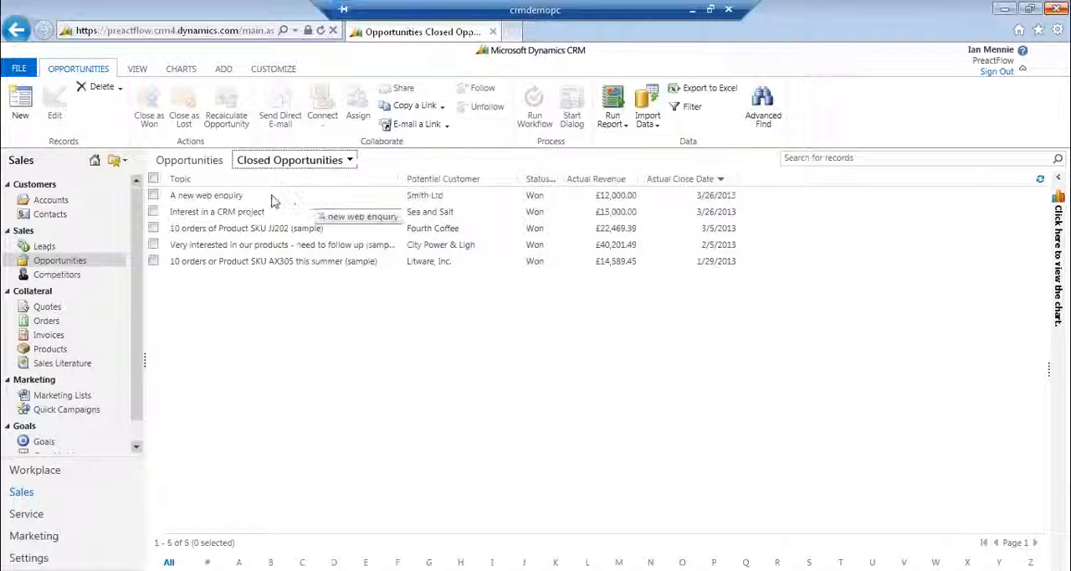
# Open the won "Interest in a CRM project" opportunity and review the details of its Sea and Salt account.
pyautogui.click(239, 211)
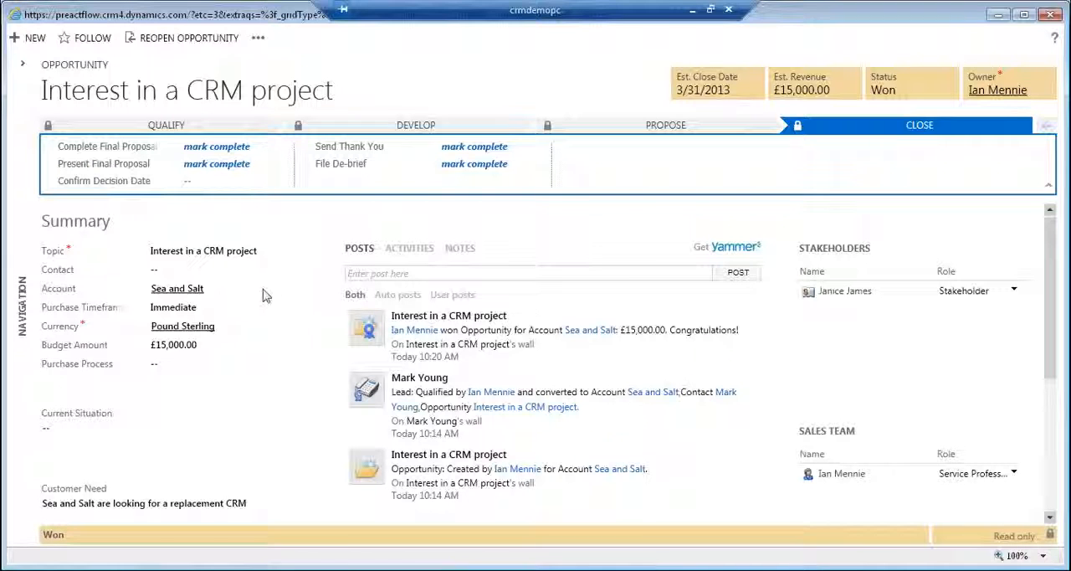
pyautogui.click(164, 289)
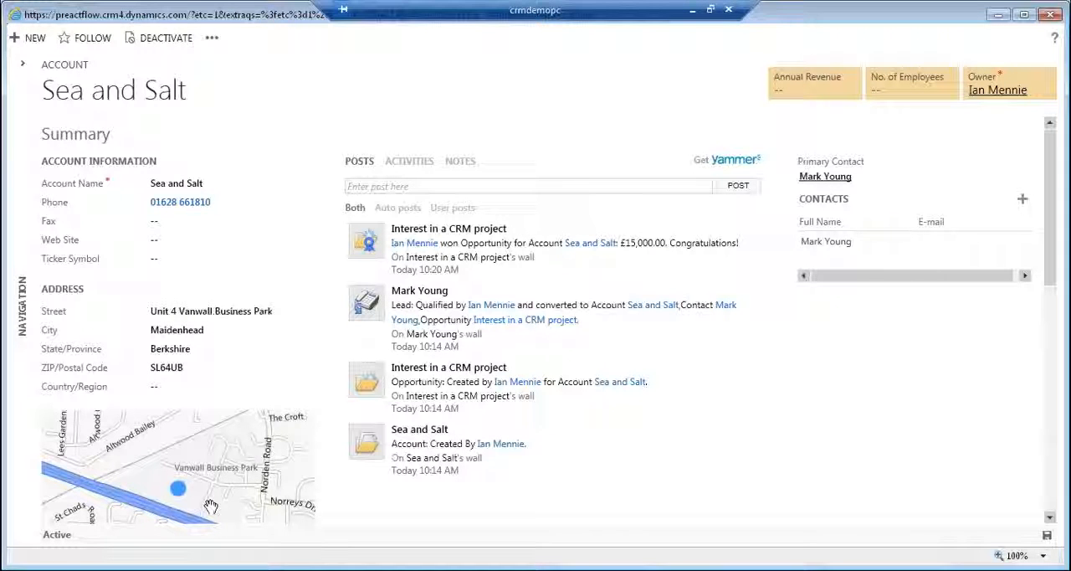
pyautogui.scroll(-1, 524, 385)
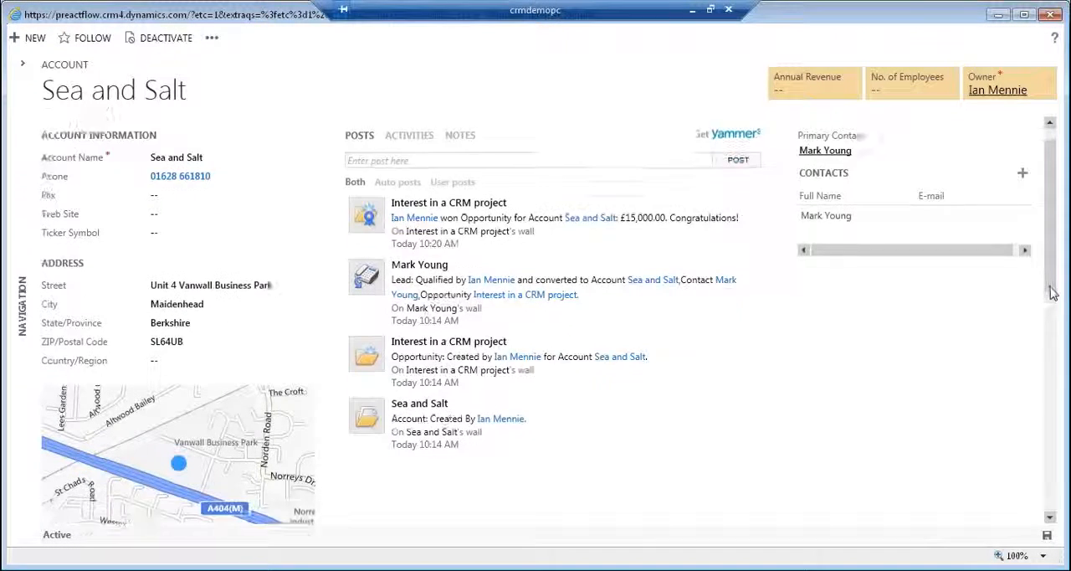
pyautogui.scroll(2, 139, 403)
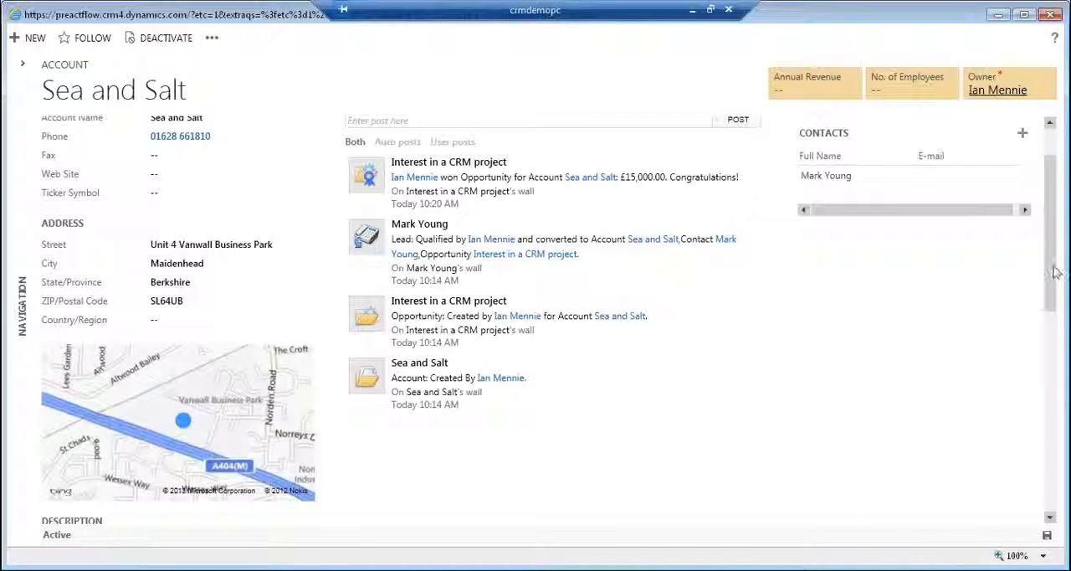
# Review the Sea and Salt account's summary, its completed activities and its posts.
pyautogui.moveTo(1052, 268)
pyautogui.mouseDown()
pyautogui.moveTo(1045, 296)
pyautogui.moveTo(1049, 265)
pyautogui.mouseUp()
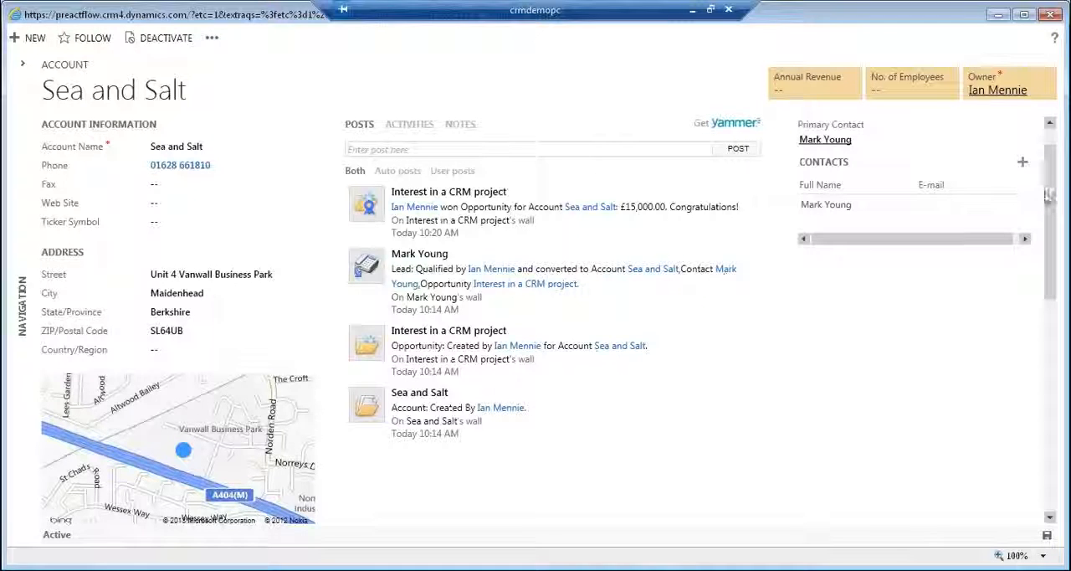
pyautogui.moveTo(1054, 197); pyautogui.dragTo(1057, 183)
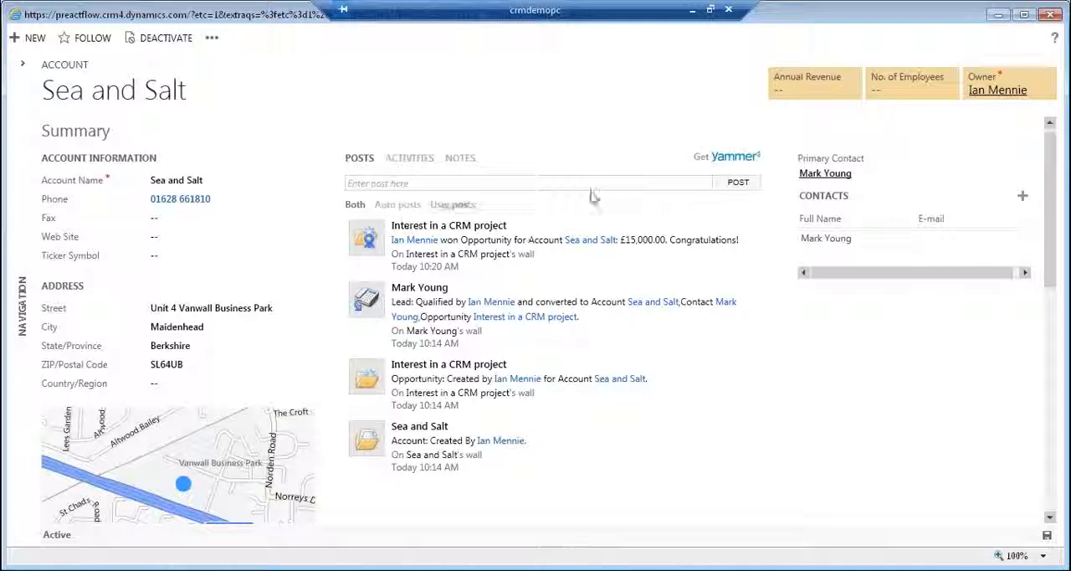
pyautogui.click(412, 159)
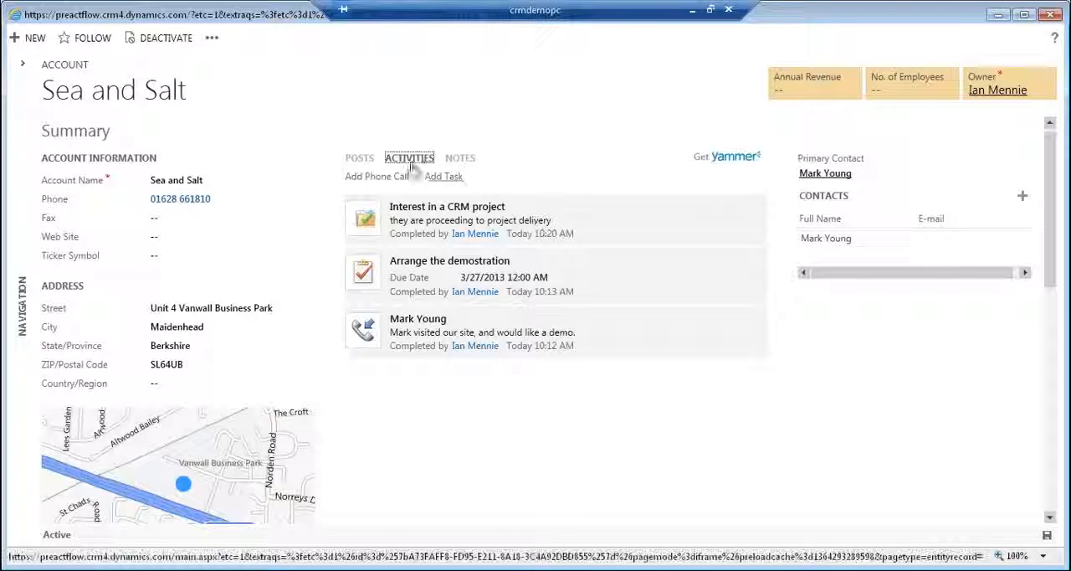
pyautogui.click(359, 159)
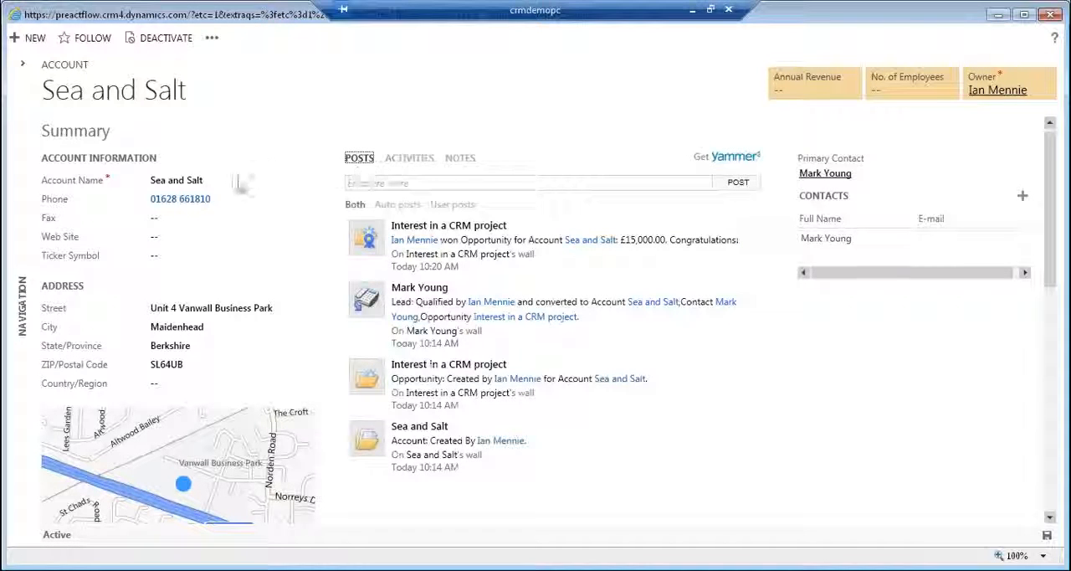
# Call the Sea and Salt account's phone number through Skype and put the blank browser and Skype windows away.
pyautogui.click(195, 203)
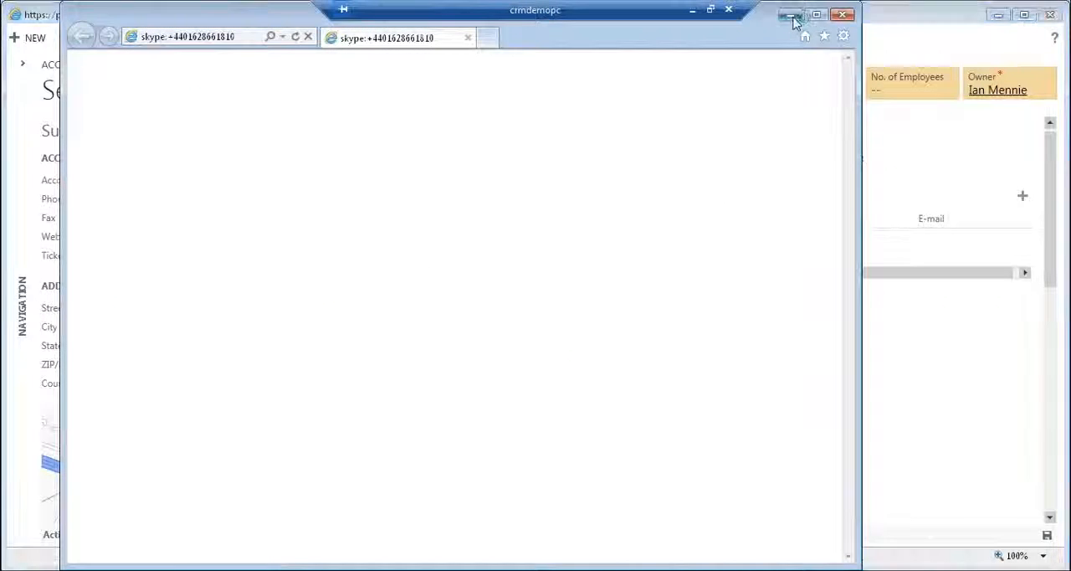
pyautogui.click(842, 17)
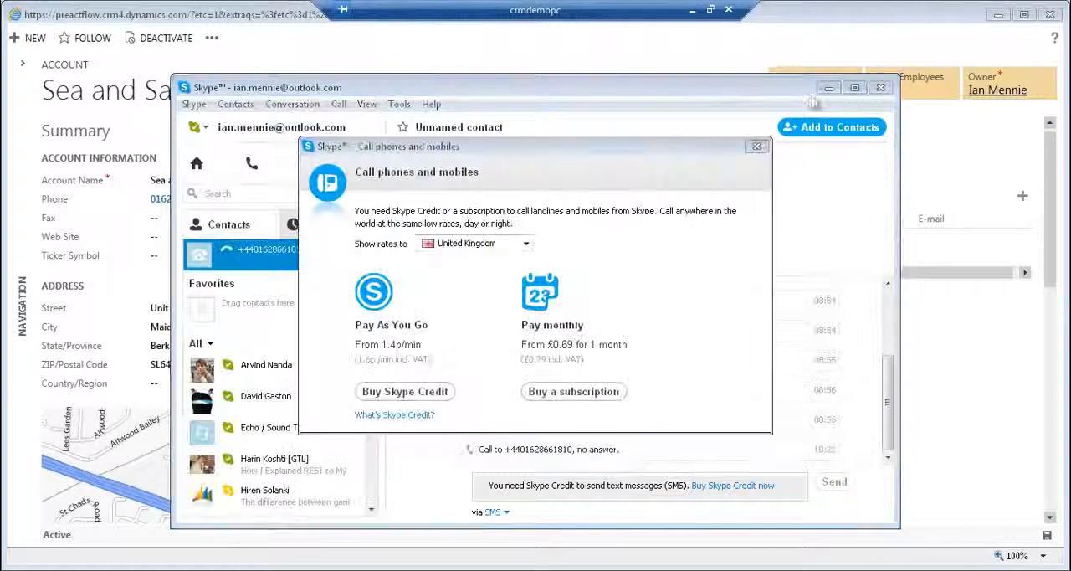
pyautogui.click(828, 87)
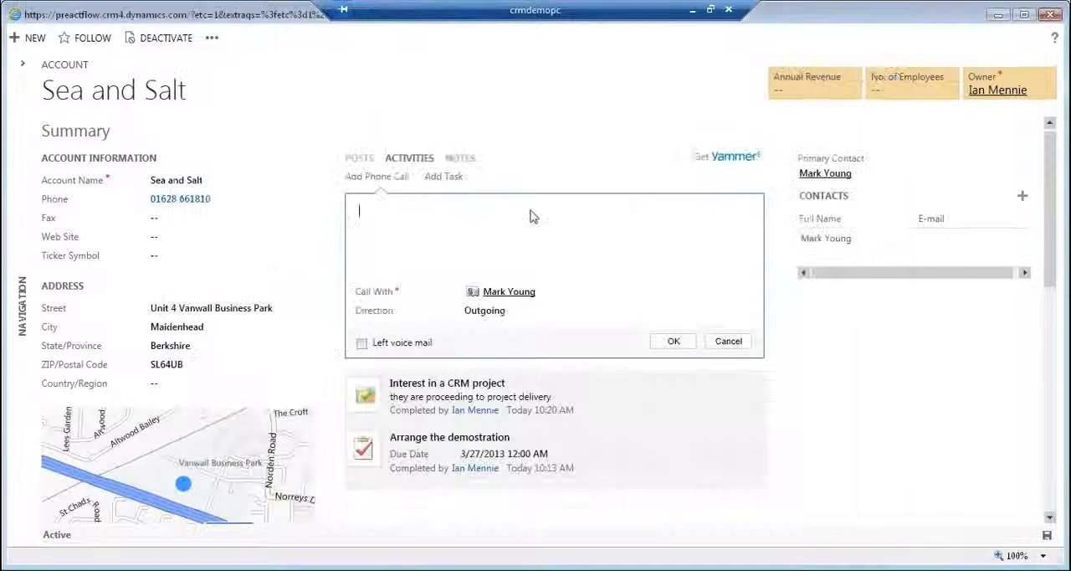
# Log an outgoing phone call with the account's primary contact, describing it as a call with the contact to discuss planning.
pyautogui.write('W')
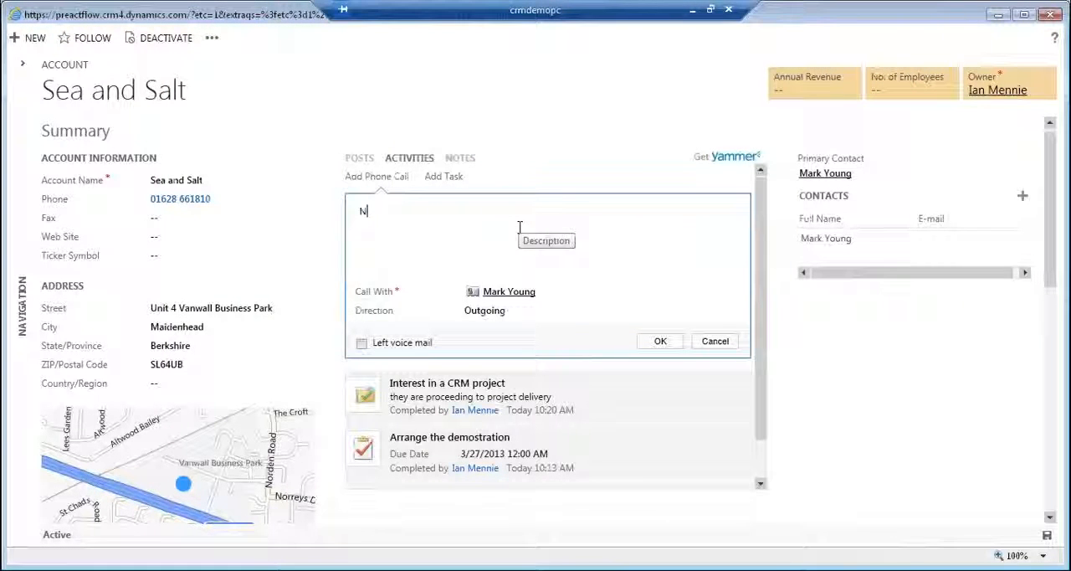
pyautogui.write('ew Call w')
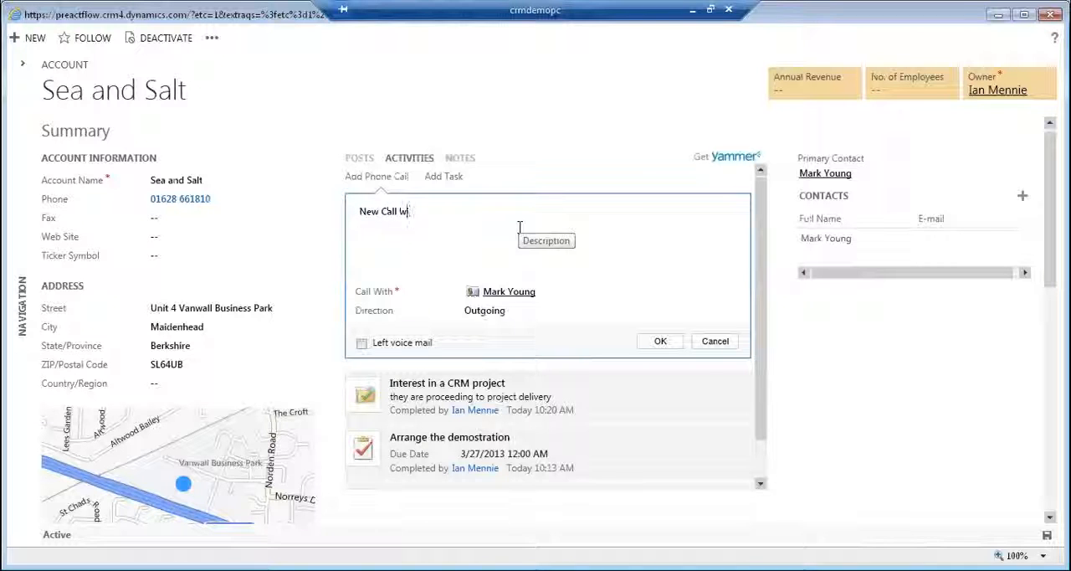
pyautogui.press('BackSpace')
pyautogui.press('BackSpace')
pyautogui.press('BackSpace')
pyautogui.write('c')
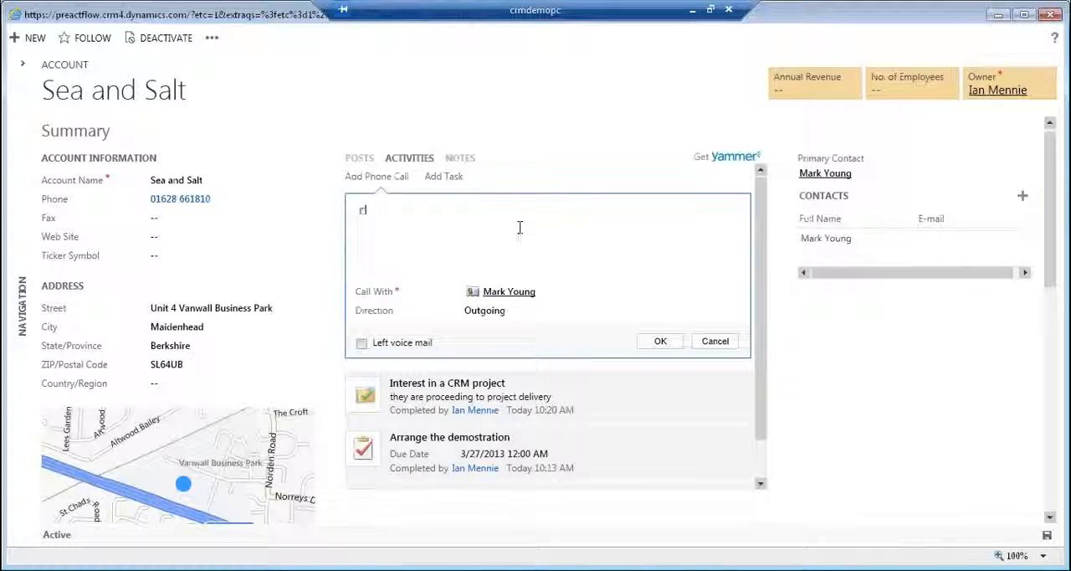
pyautogui.write('all wjot')
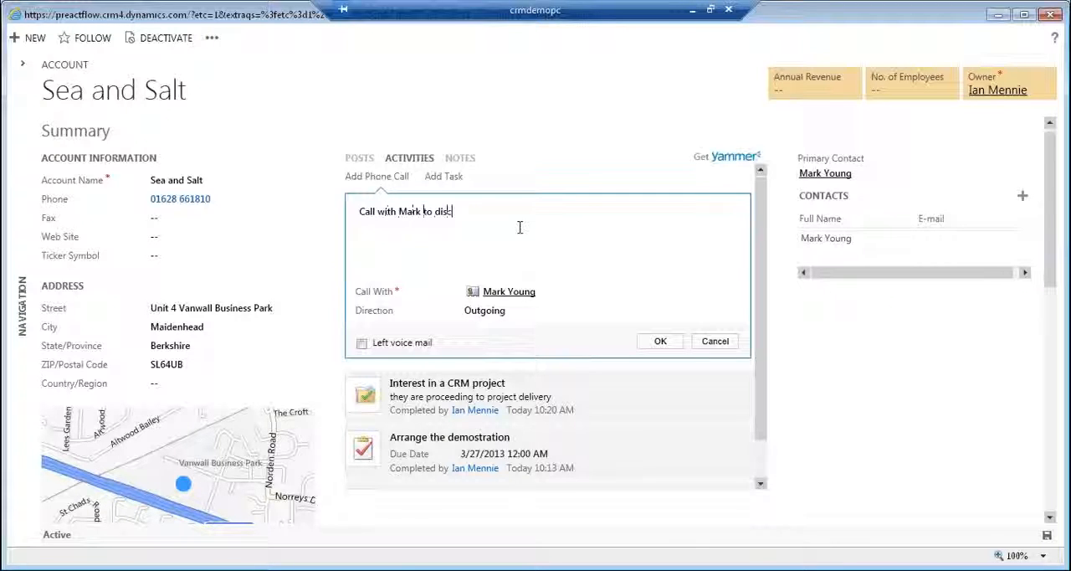
pyautogui.write('anning')
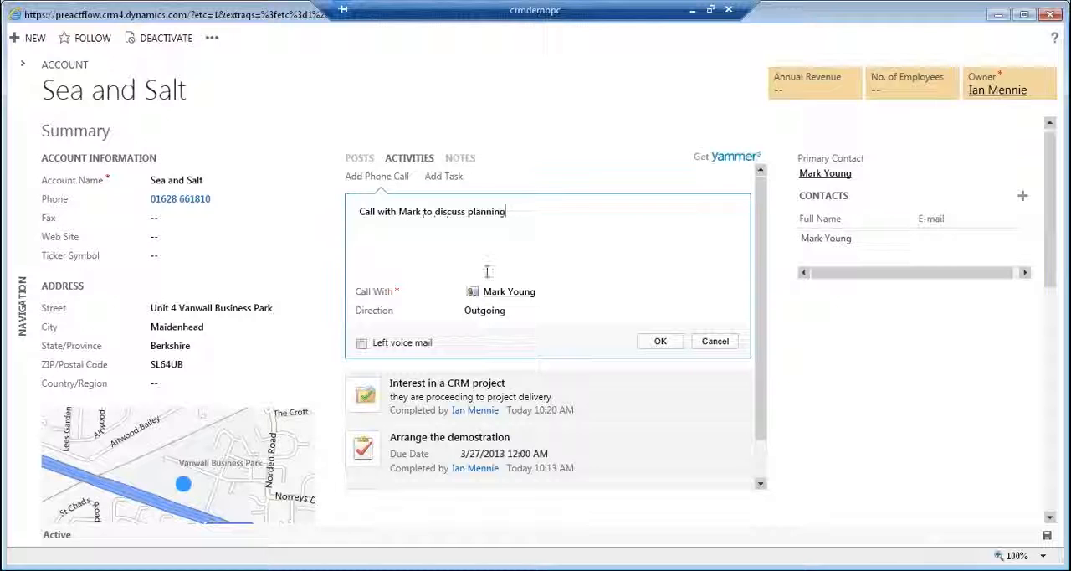
pyautogui.click(661, 344)
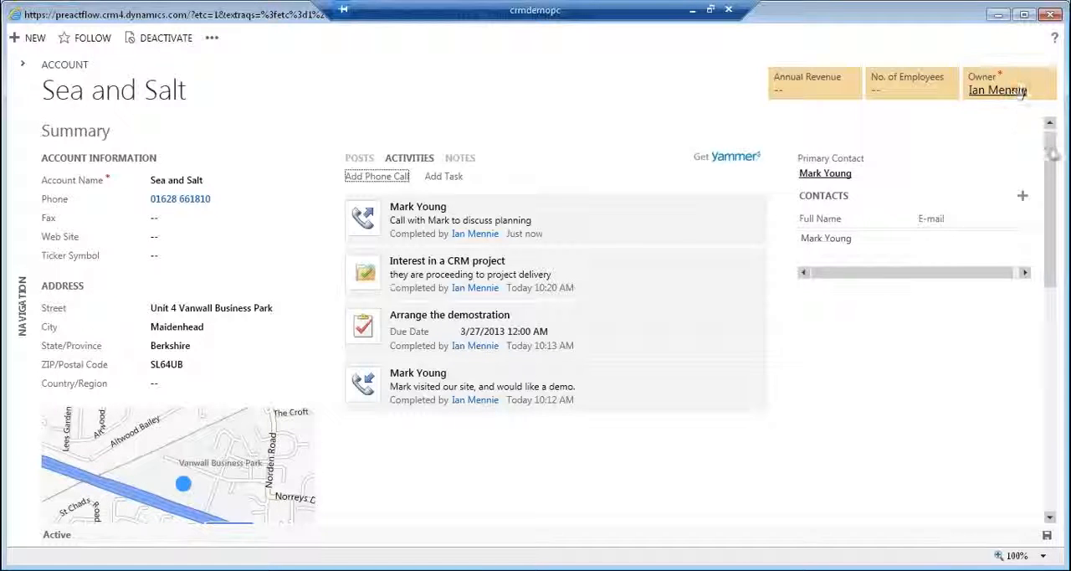
# Set the account's annual revenue to £1,500,000 and its number of employees to 150.
pyautogui.click(836, 87)
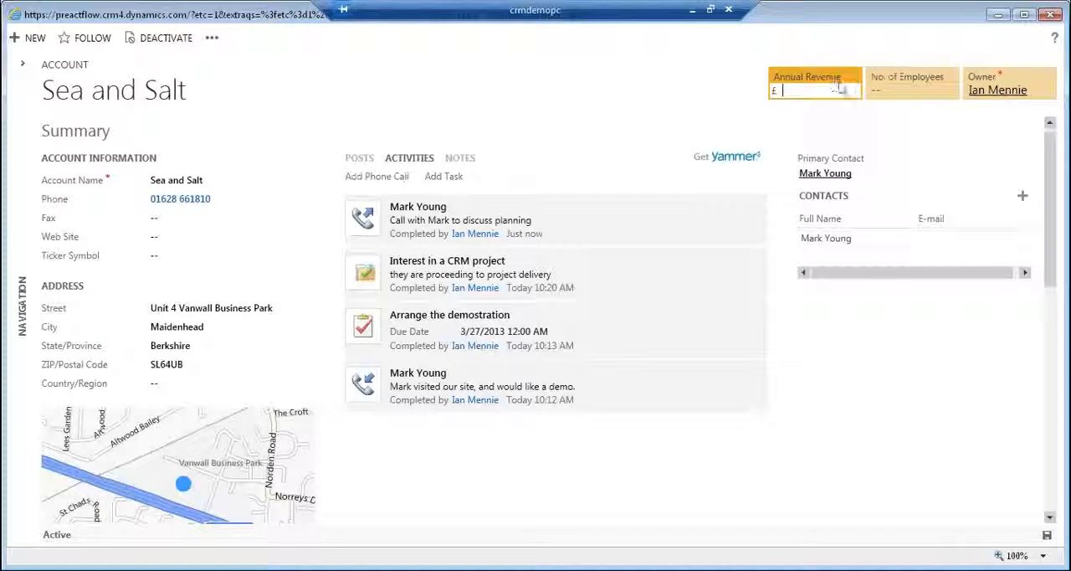
pyautogui.write('1500000')
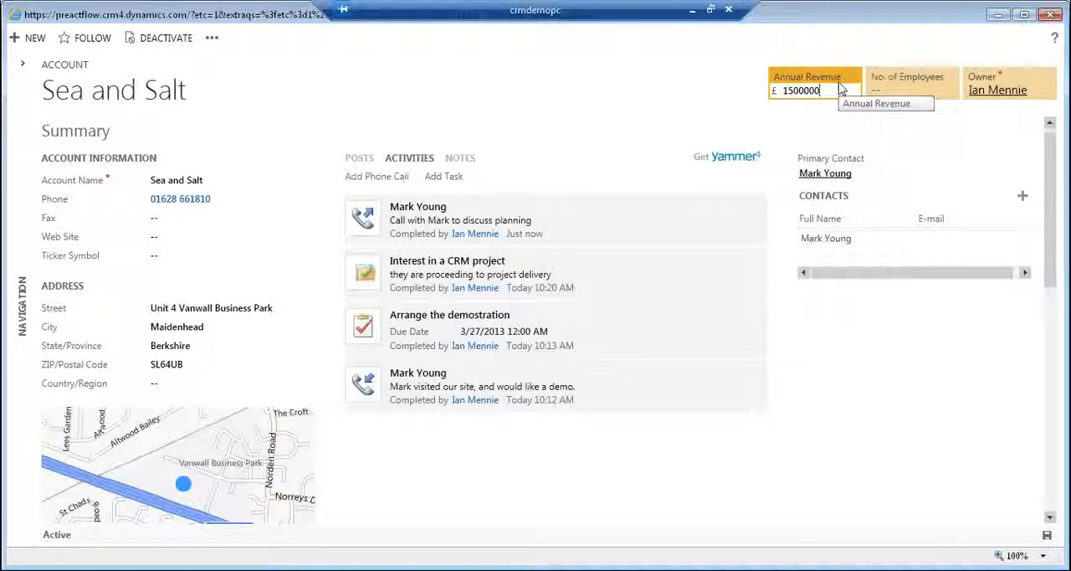
pyautogui.press('Tab')
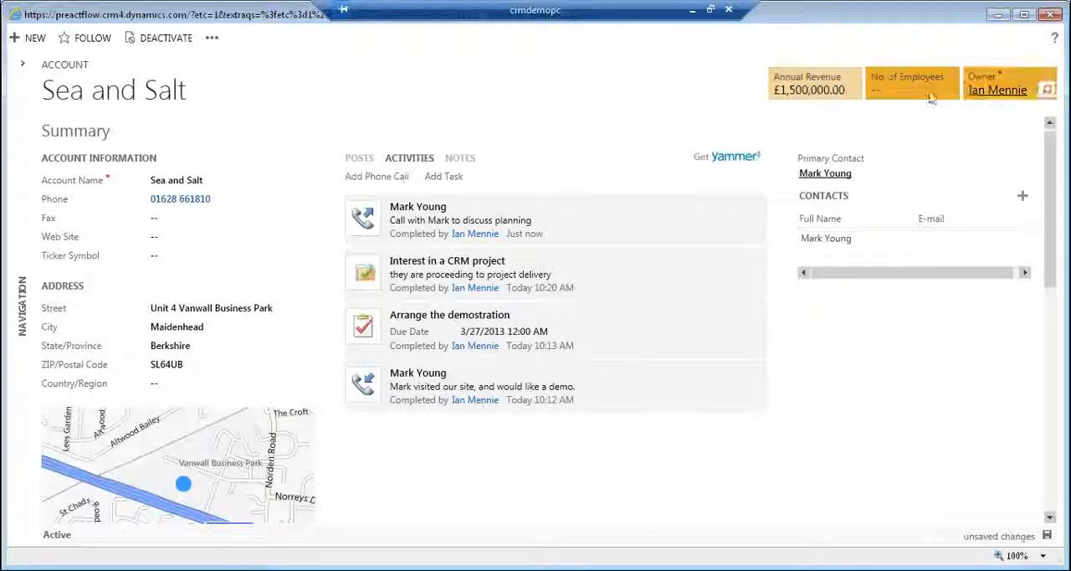
pyautogui.click(920, 94)
pyautogui.write('150')
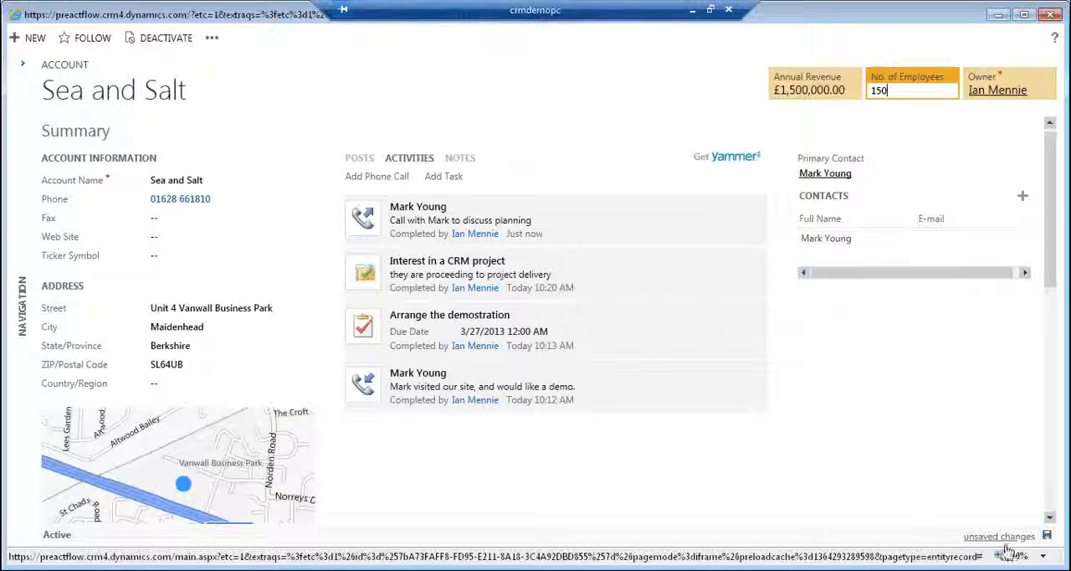
pyautogui.click(259, 217)
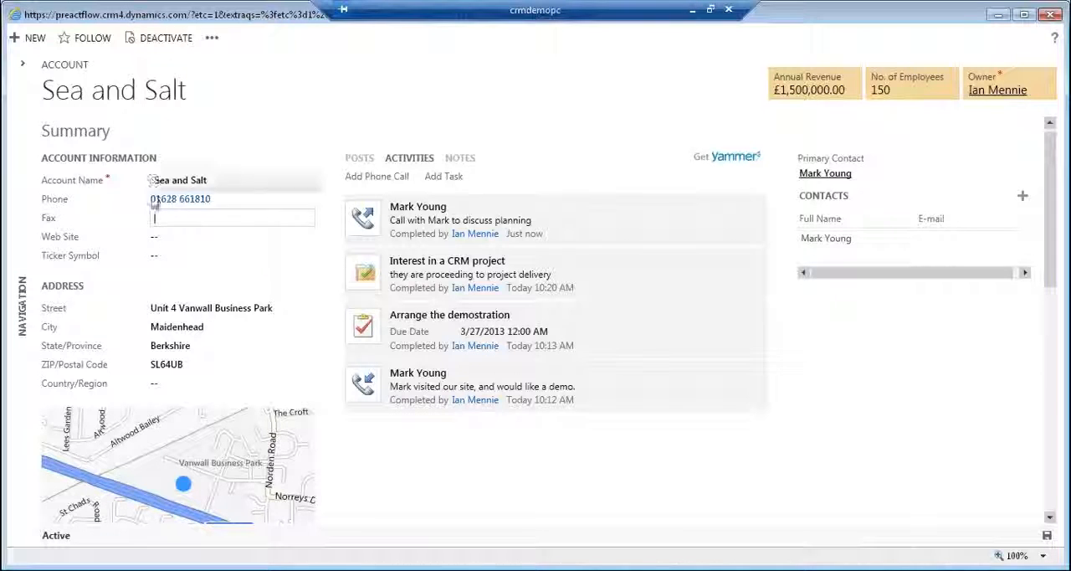
# Review the account's primary contact record and close the record windows to return to the closed opportunities list.
pyautogui.click(837, 173)
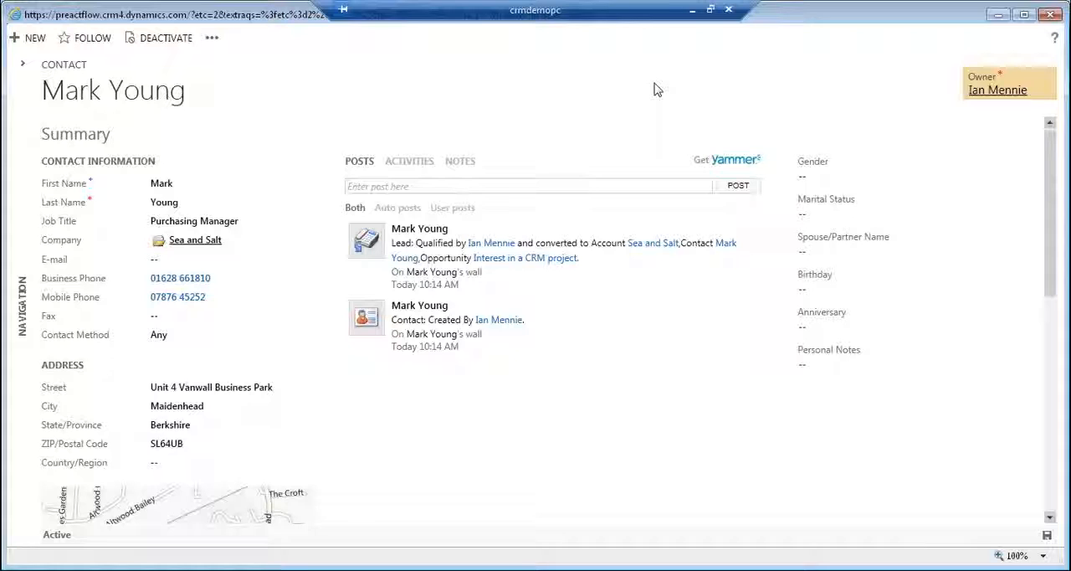
pyautogui.click(1050, 15)
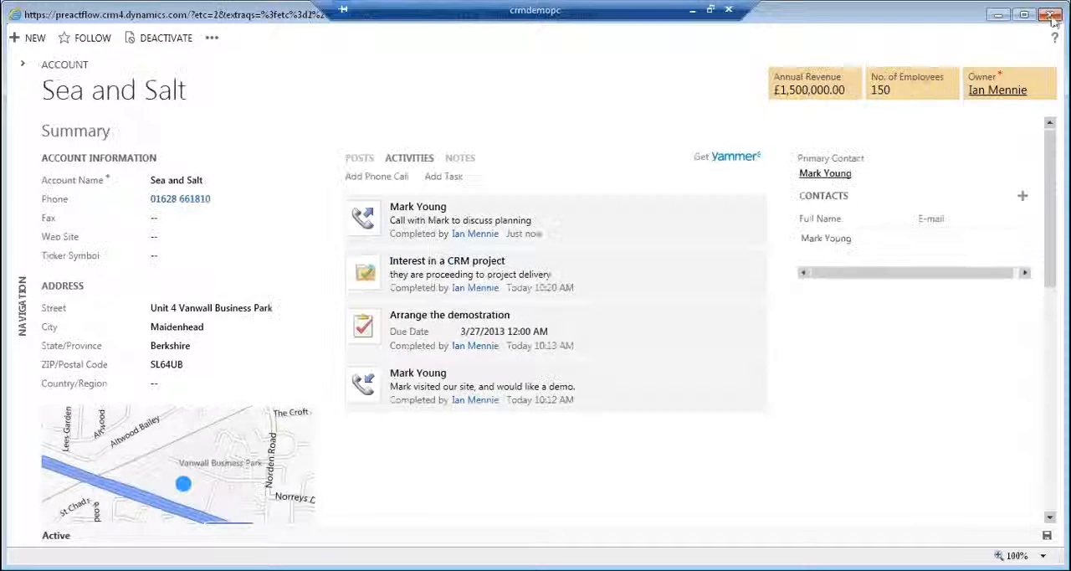
pyautogui.click(1050, 15)
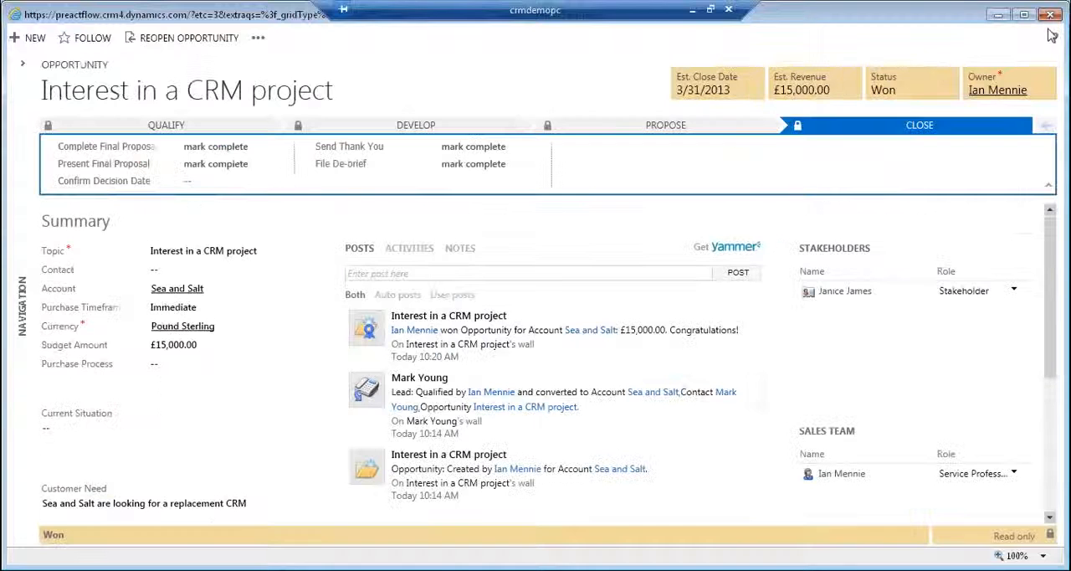
pyautogui.click(1051, 16)
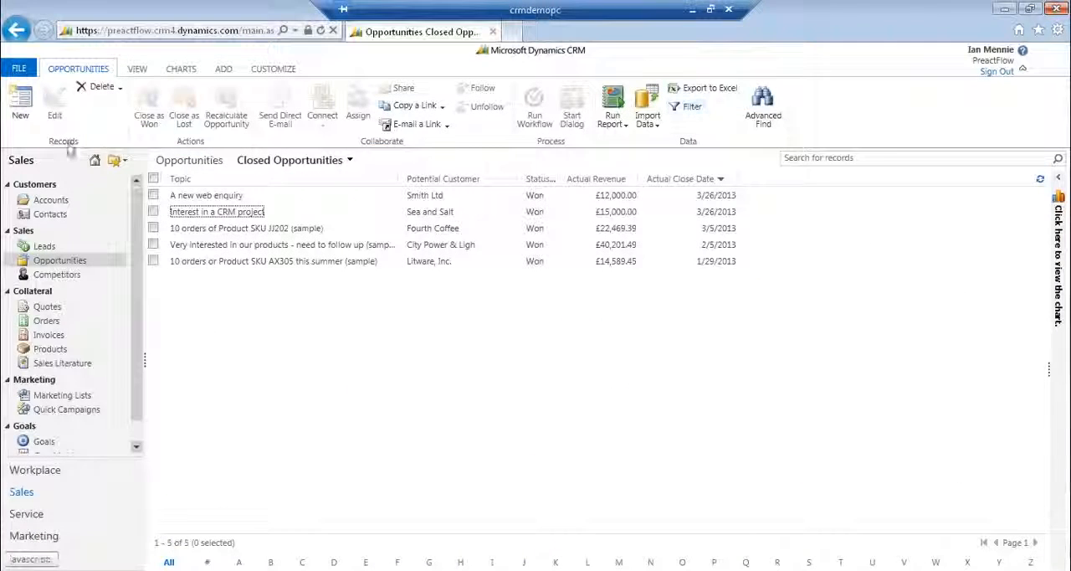
# Show the active cases in the Service area and open the "Average order shipment time (sample)" case.
pyautogui.scroll(-1, 138, 355)
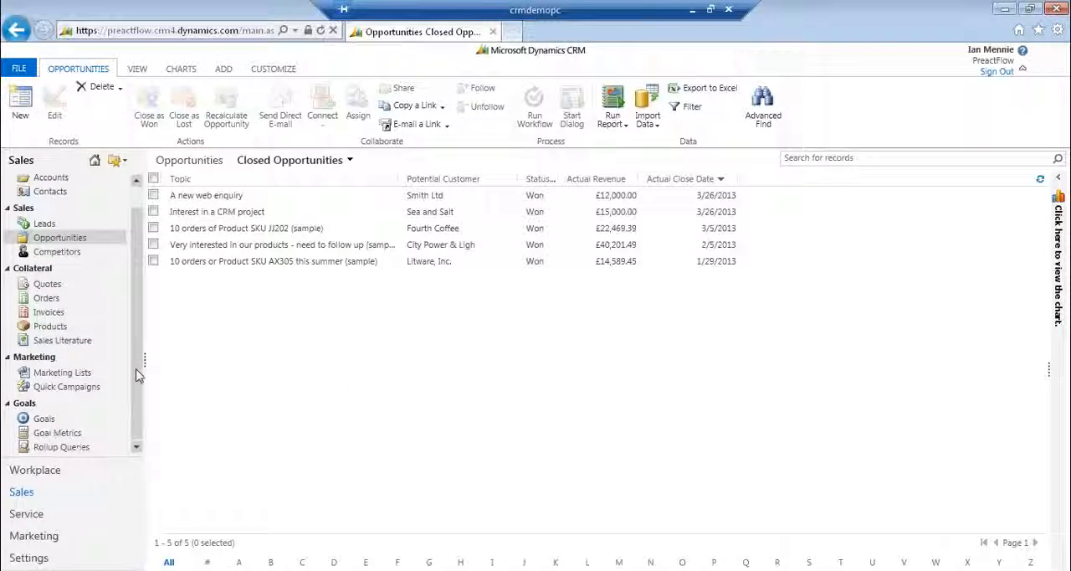
pyautogui.click(43, 514)
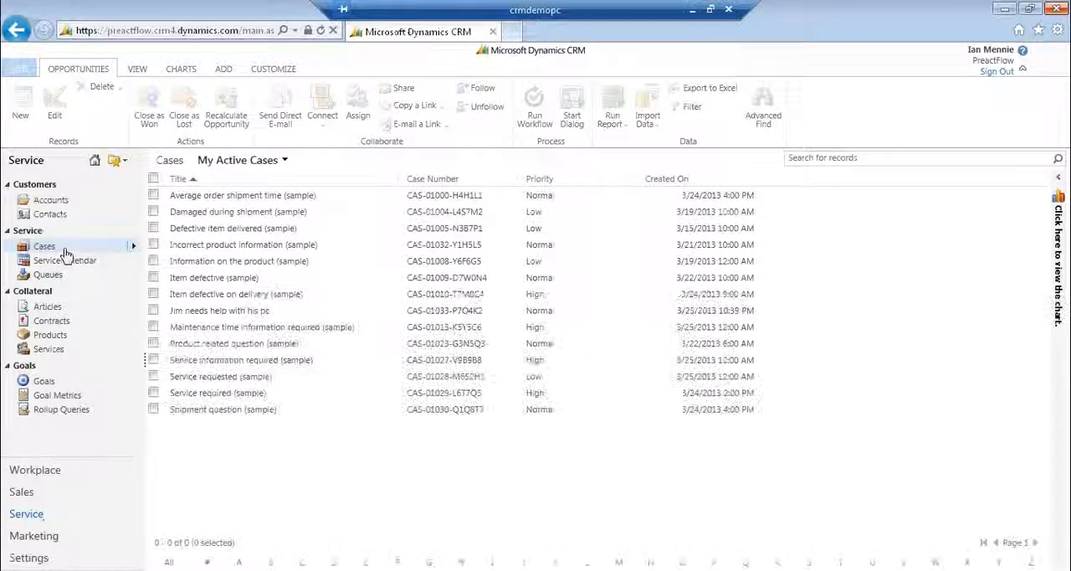
pyautogui.doubleClick(157, 199)
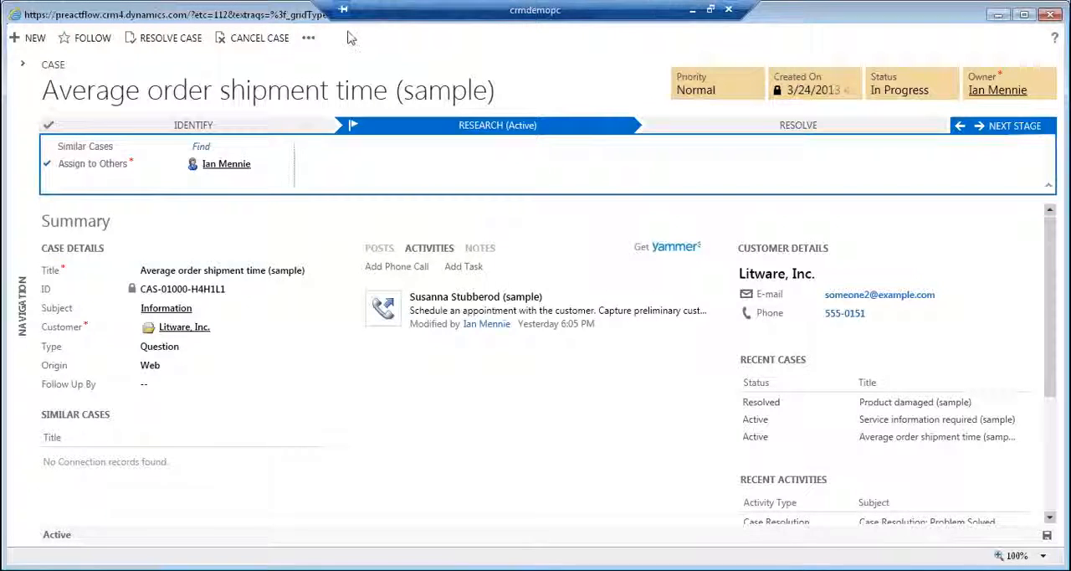
# Look through the case's additional commands for Edit Service Process.
pyautogui.click(283, 38)
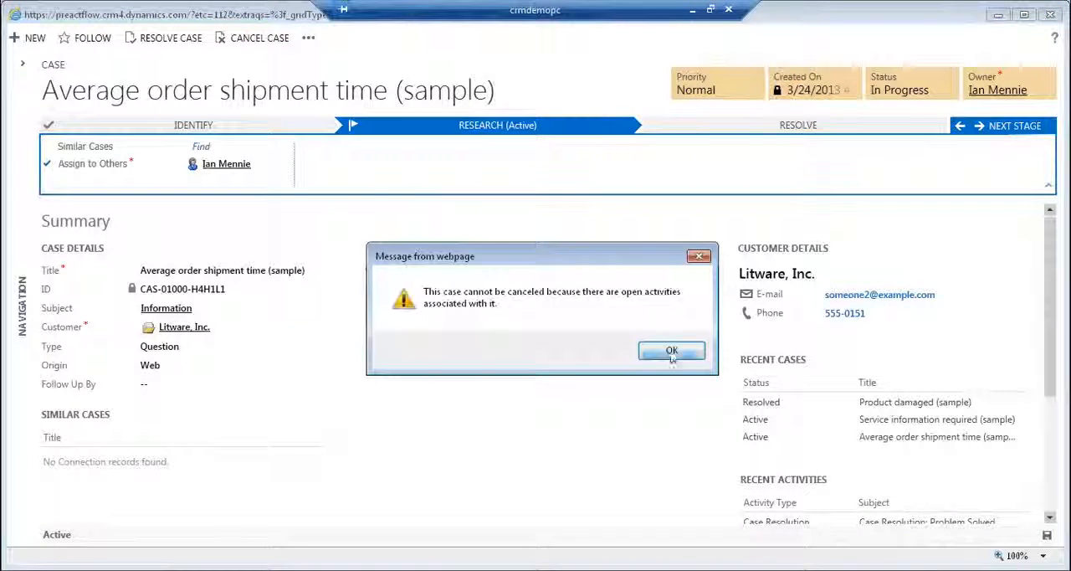
pyautogui.click(672, 351)
pyautogui.click(308, 38)
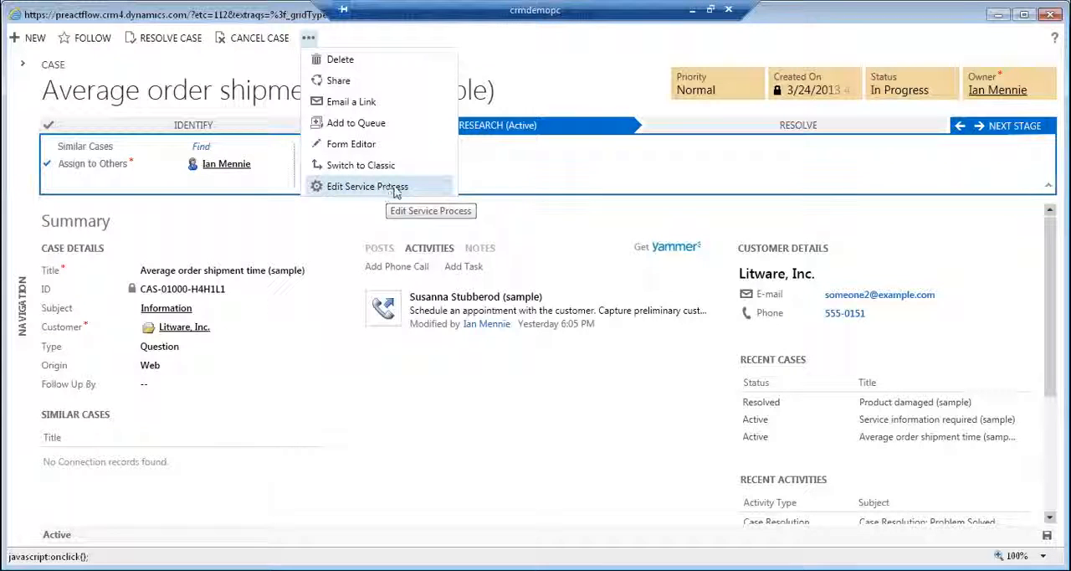
# Close the case record and switch to the running PowerPoint slide show "MSCRM Dynamics CRM Flow UI".
pyautogui.click(1050, 15)
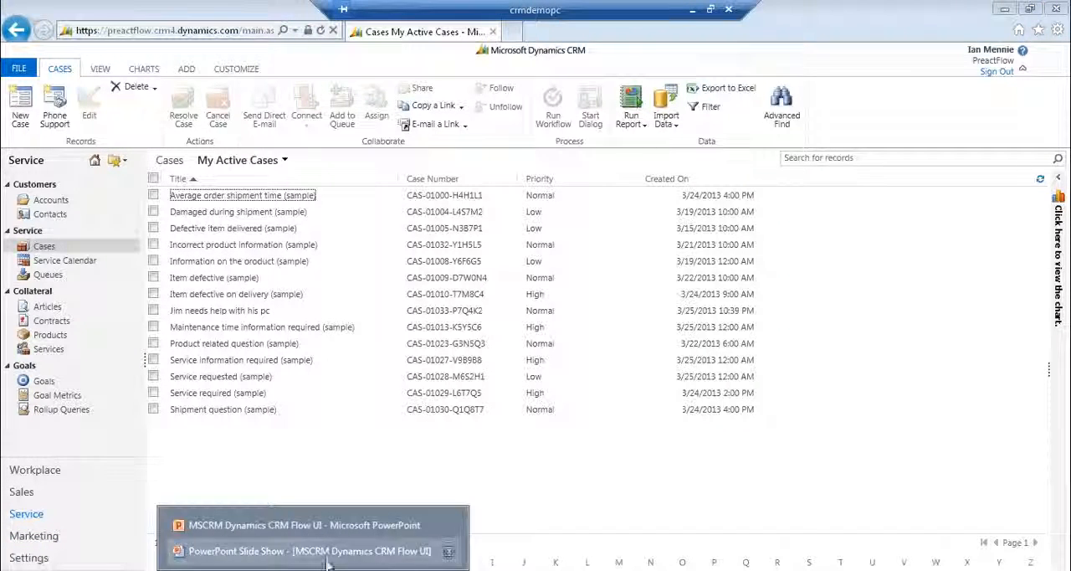
pyautogui.click(327, 549)
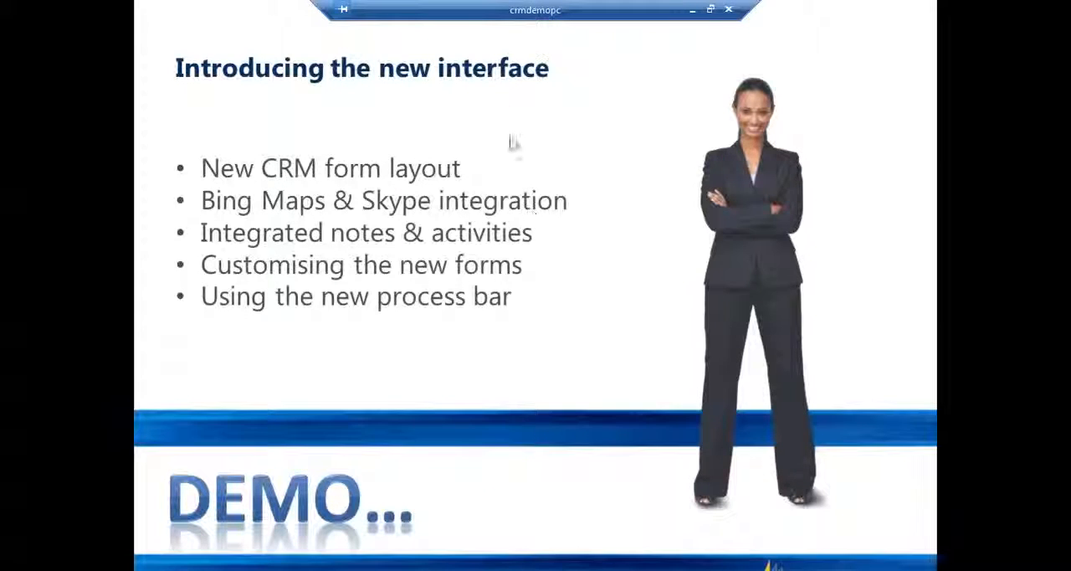
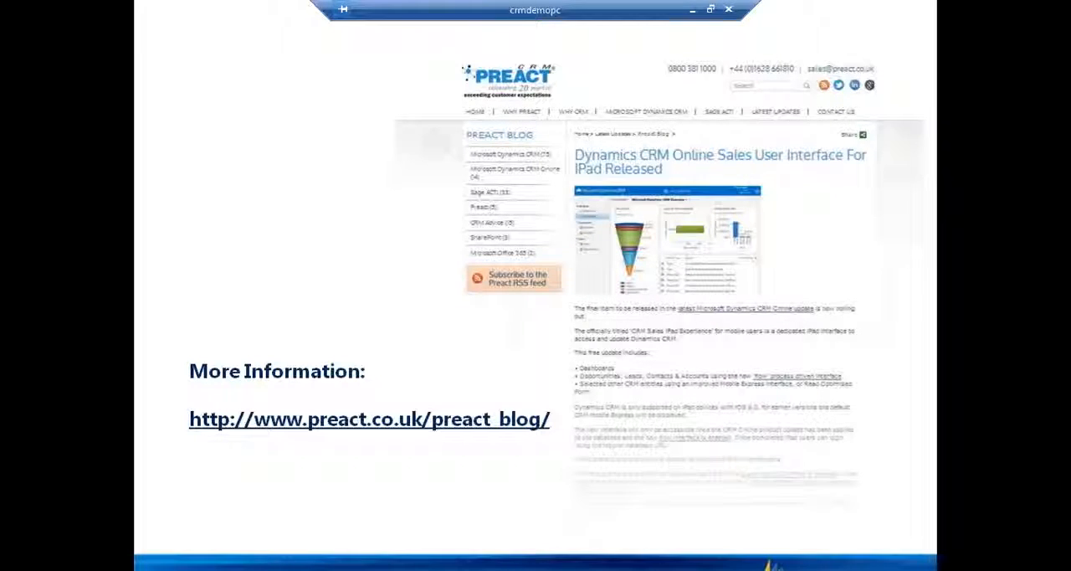
# Advance the slide show to the "Considerations..." slide and switch to the Microsoft Dynamics CRM window in Internet Explorer.
pyautogui.click(486, 266)
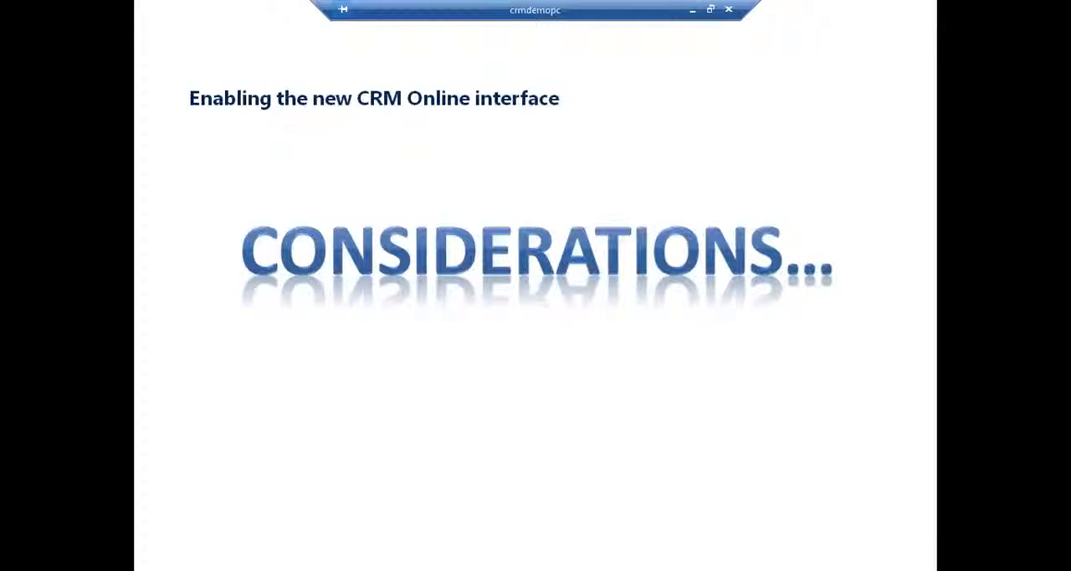
pyautogui.press('super')
pyautogui.click(98, 569)
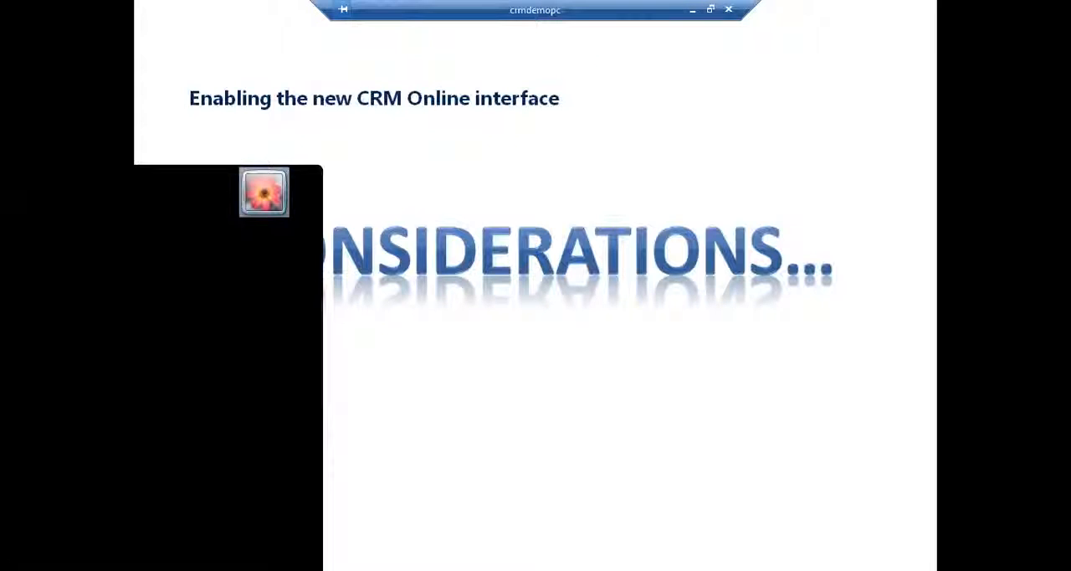
pyautogui.click(167, 523)
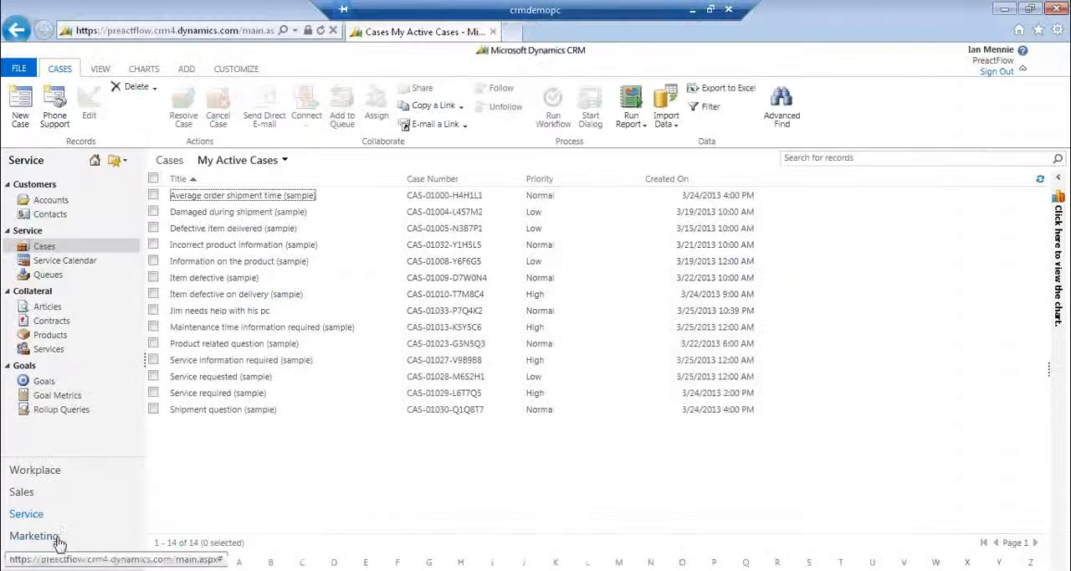
# Open Product Updates from the Administration page in Settings and highlight ://preactflow.crm4.dynamics.com in the page address.
pyautogui.click(34, 558)
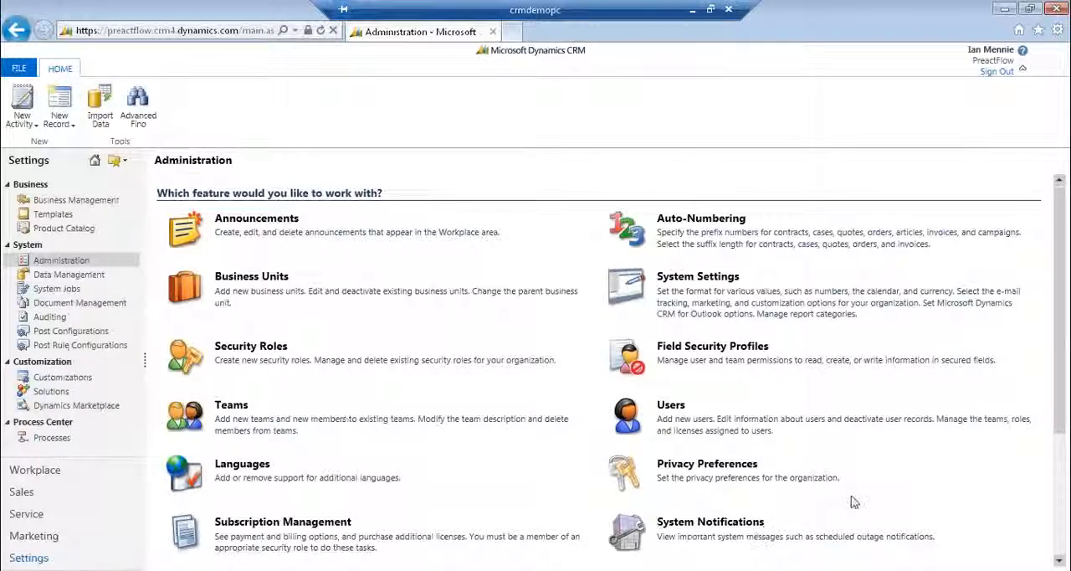
pyautogui.scroll(-1, 1001, 488)
pyautogui.scroll(-2, 837, 460)
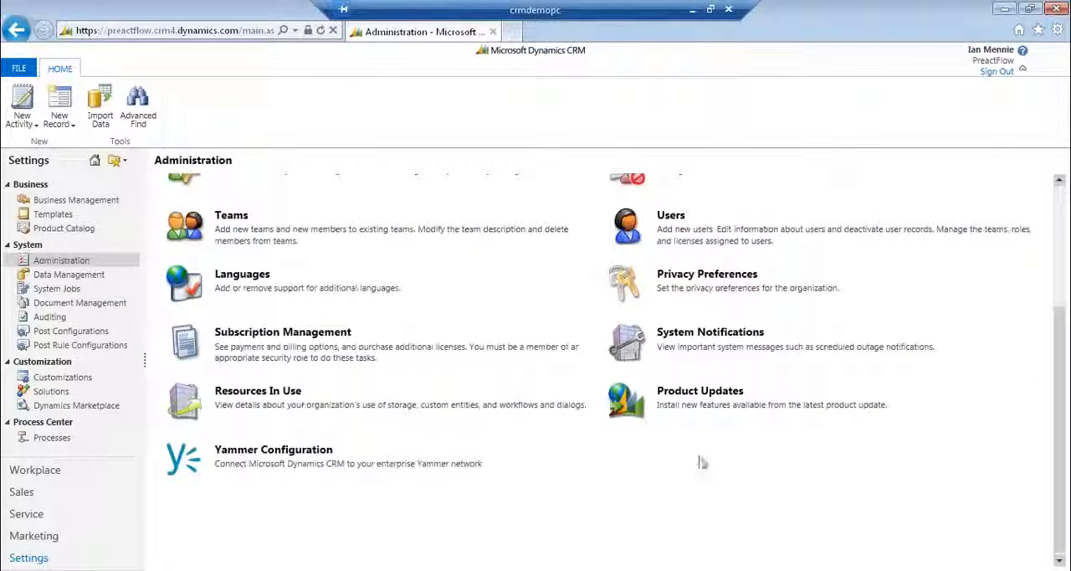
pyautogui.click(700, 391)
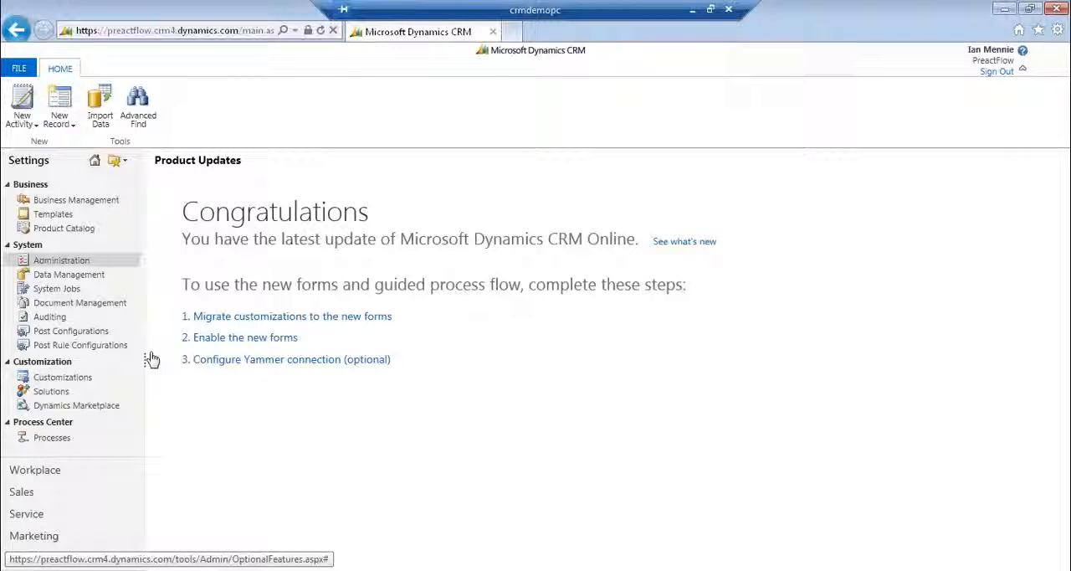
pyautogui.click(154, 31)
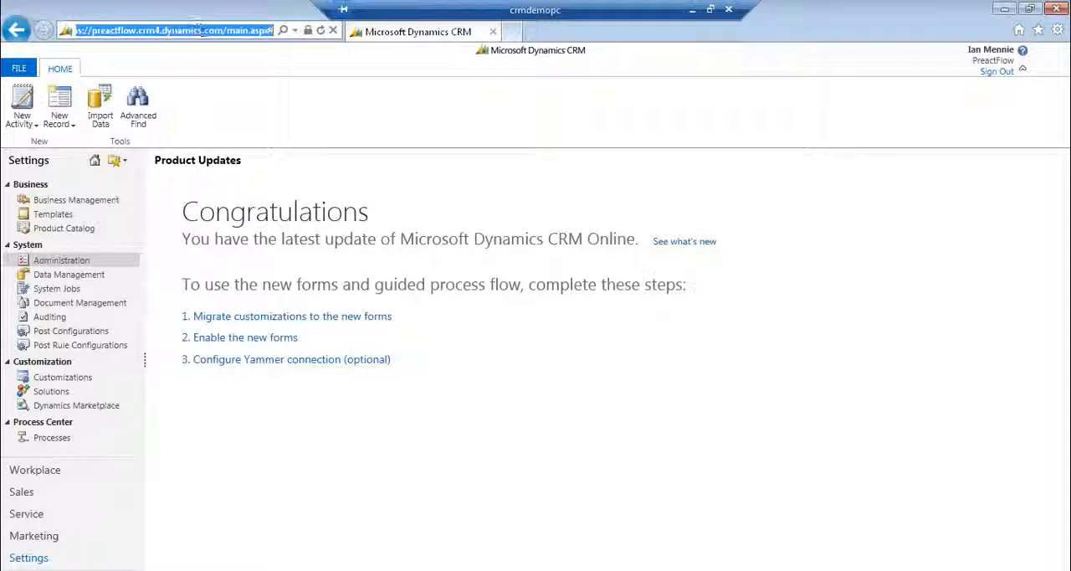
pyautogui.moveTo(223, 31); pyautogui.dragTo(90, 29)
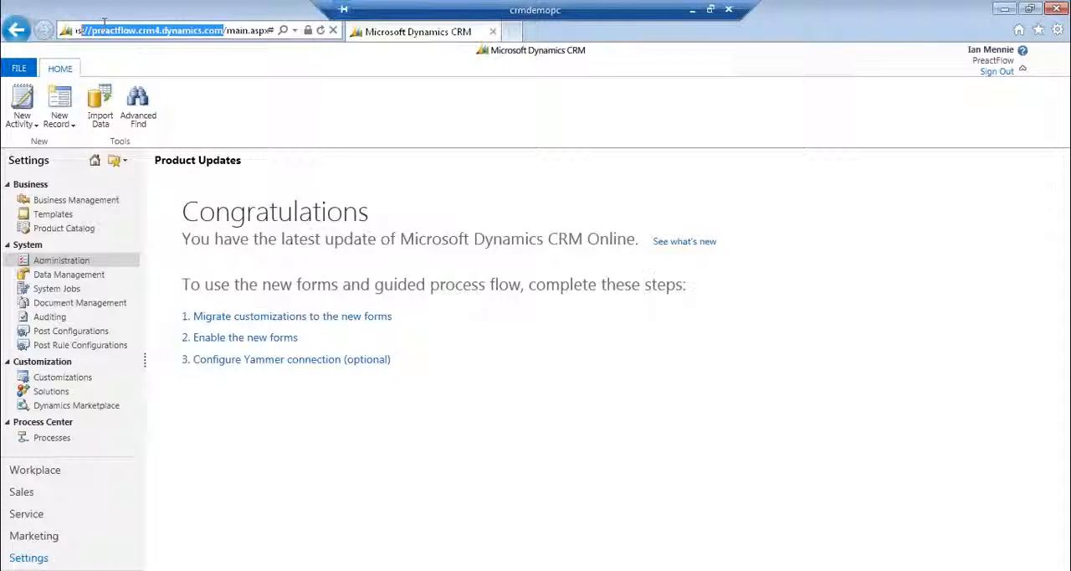
# Switch to the running PowerPoint slide show "MSCRM Dynamics CRM Flow UI" and advance to the CRM Roadmap Q2 slide.
pyautogui.click(325, 568)
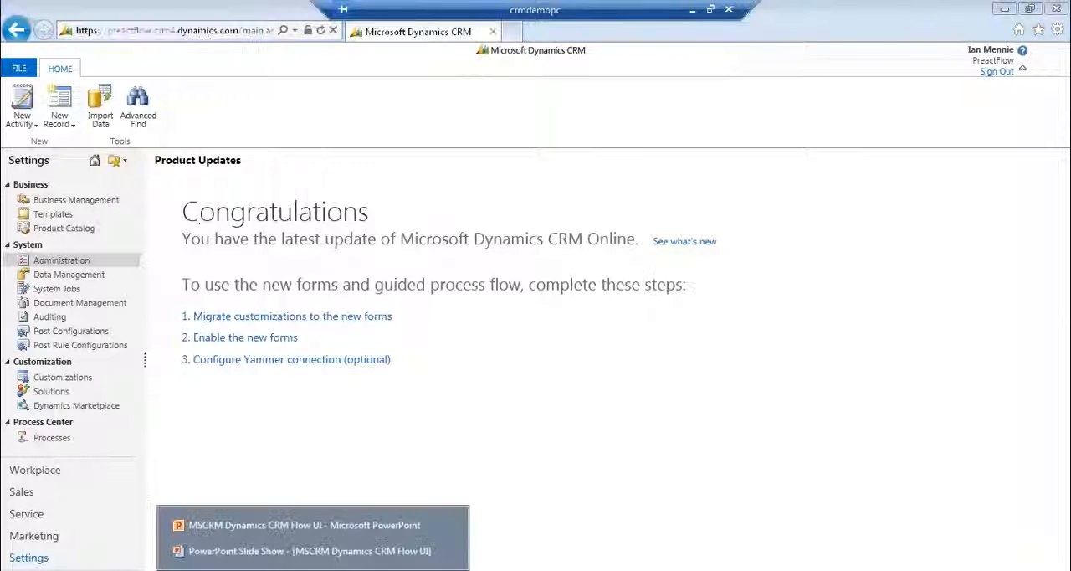
pyautogui.click(325, 558)
pyautogui.click(529, 338)
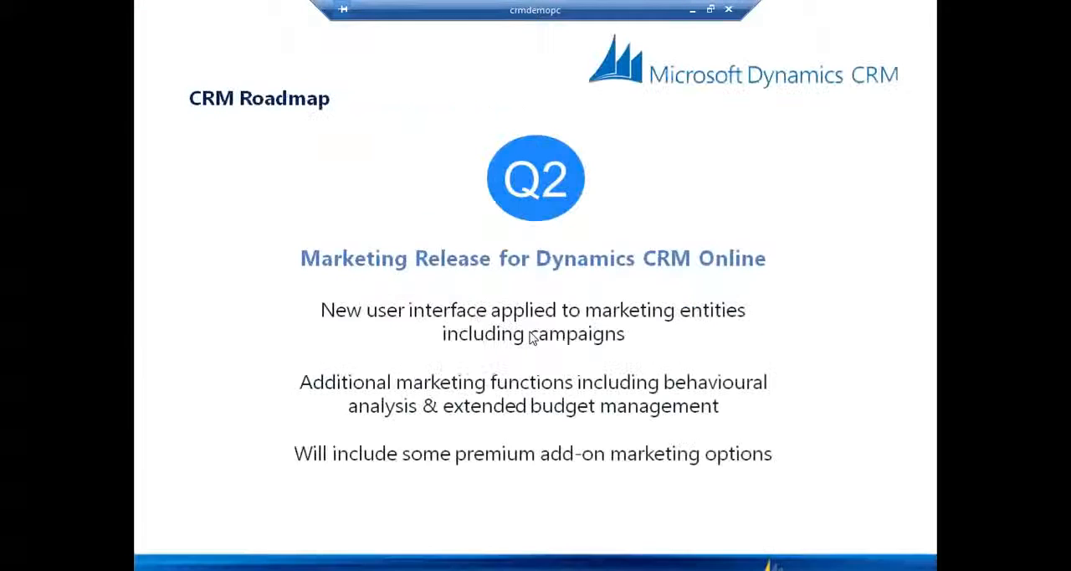